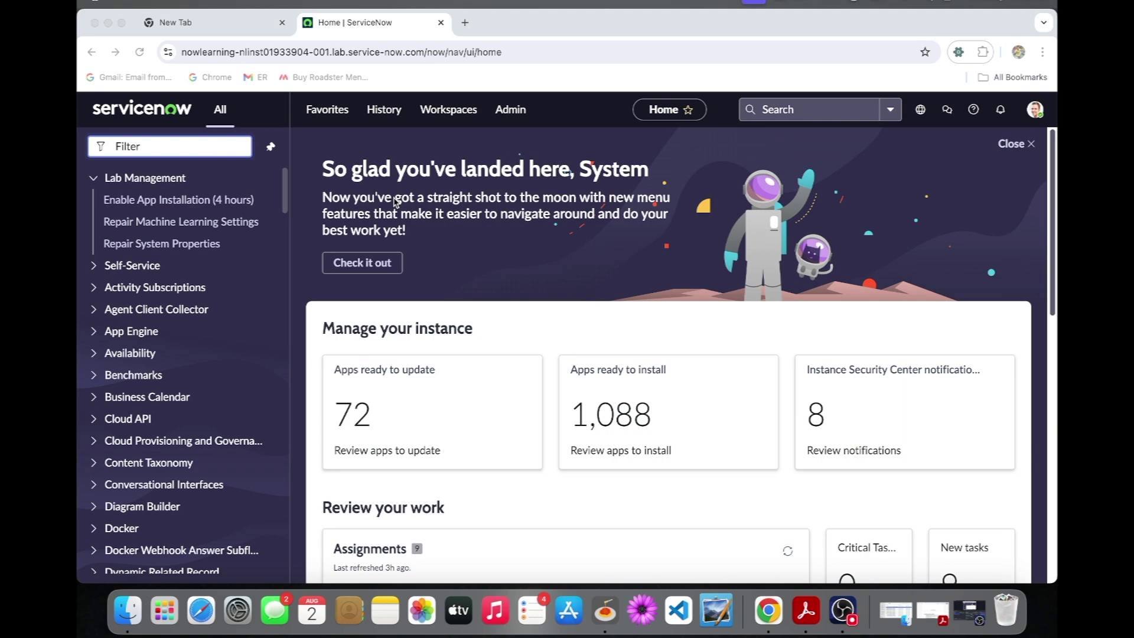
- Filter the navigator for "mid server", open Discovery's MID Servers list in a new browser tab, and clear the filter
click(235, 150)
text(mi)
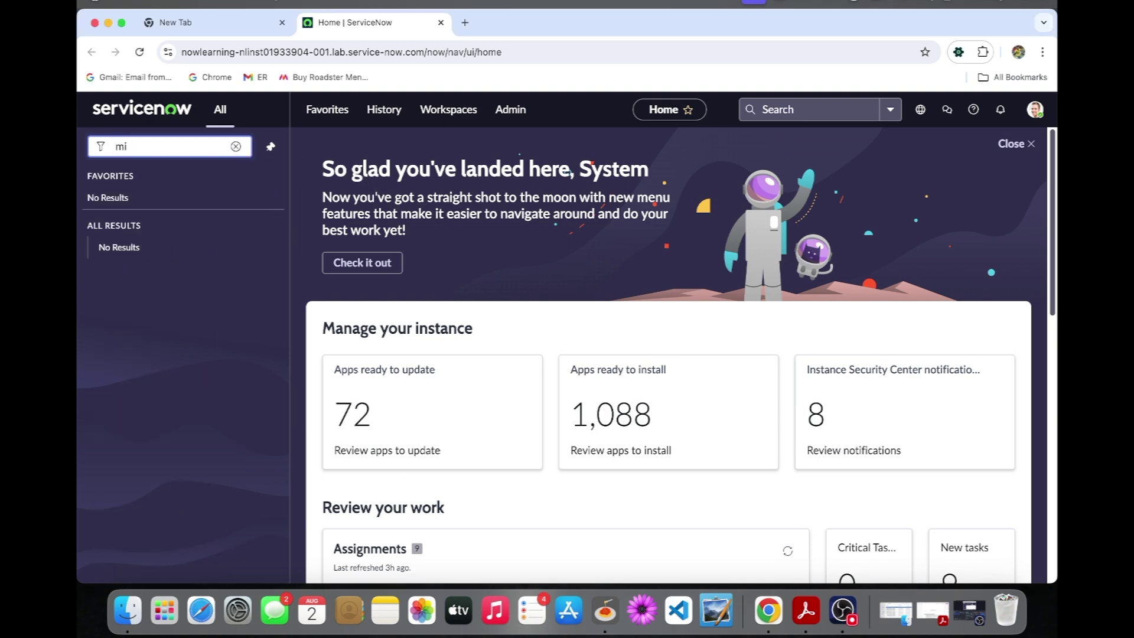
key(BackSpace)
text(d serv)
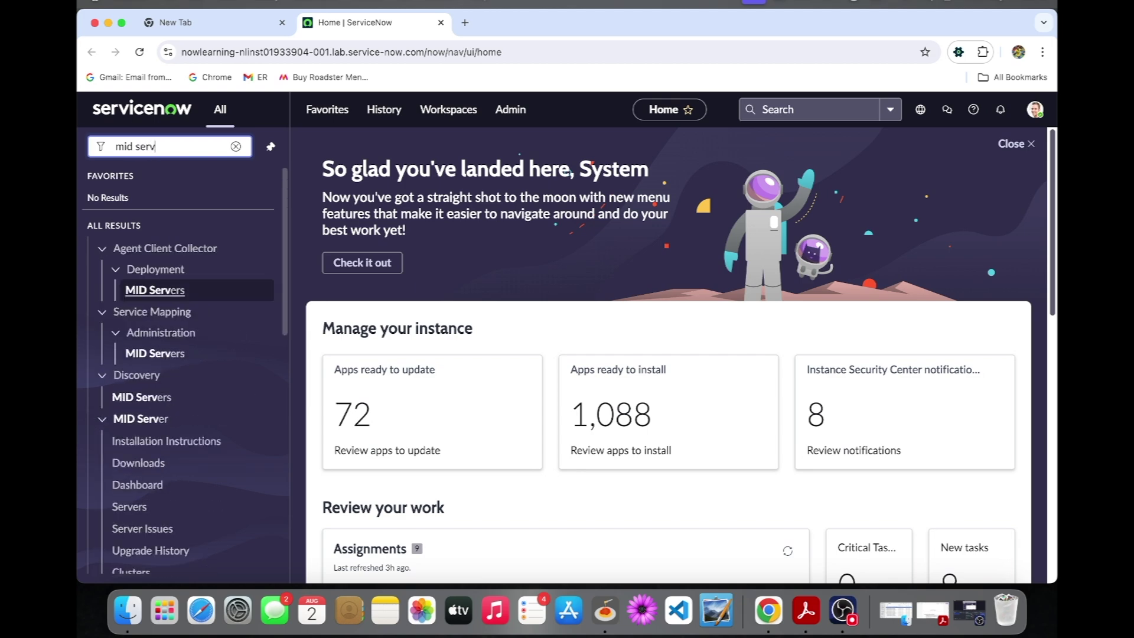
text(er)
scroll(177, 330, down, 1)
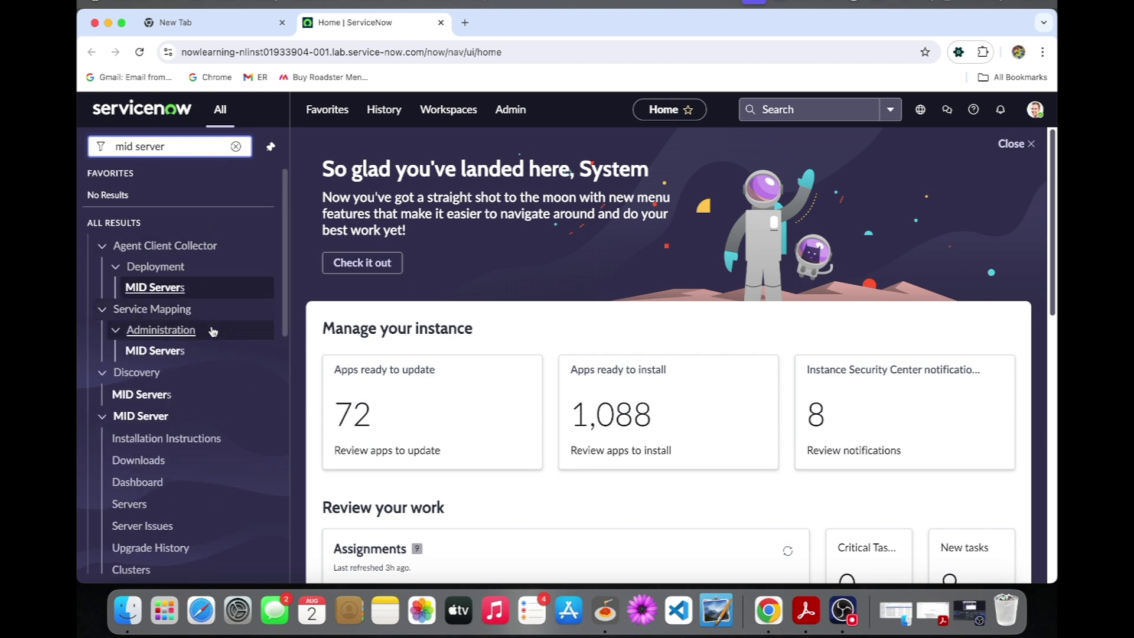
super+click(158, 396)
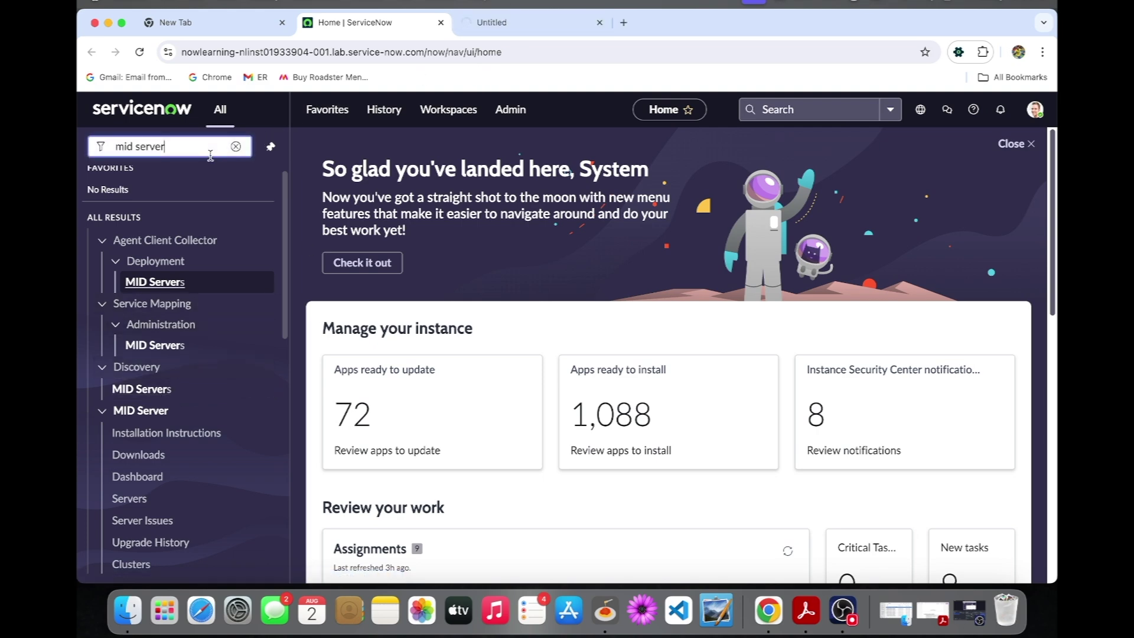
click(234, 146)
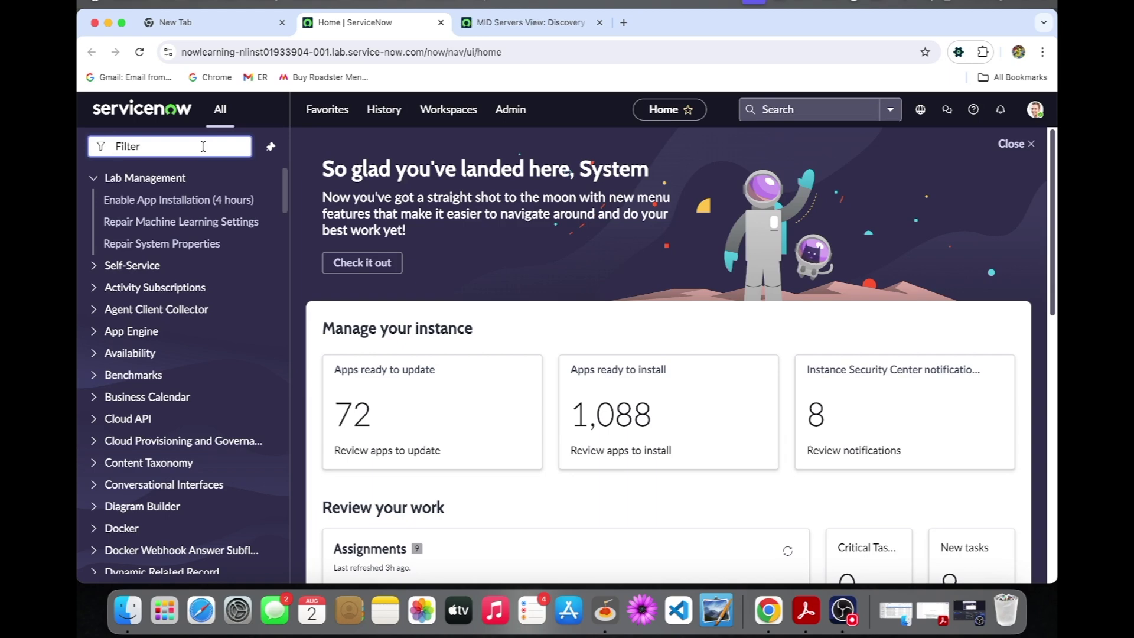
- Open the windows_mid MID Server record in its own tab, copy its IP address, and return to the ServiceNow home page
click(501, 22)
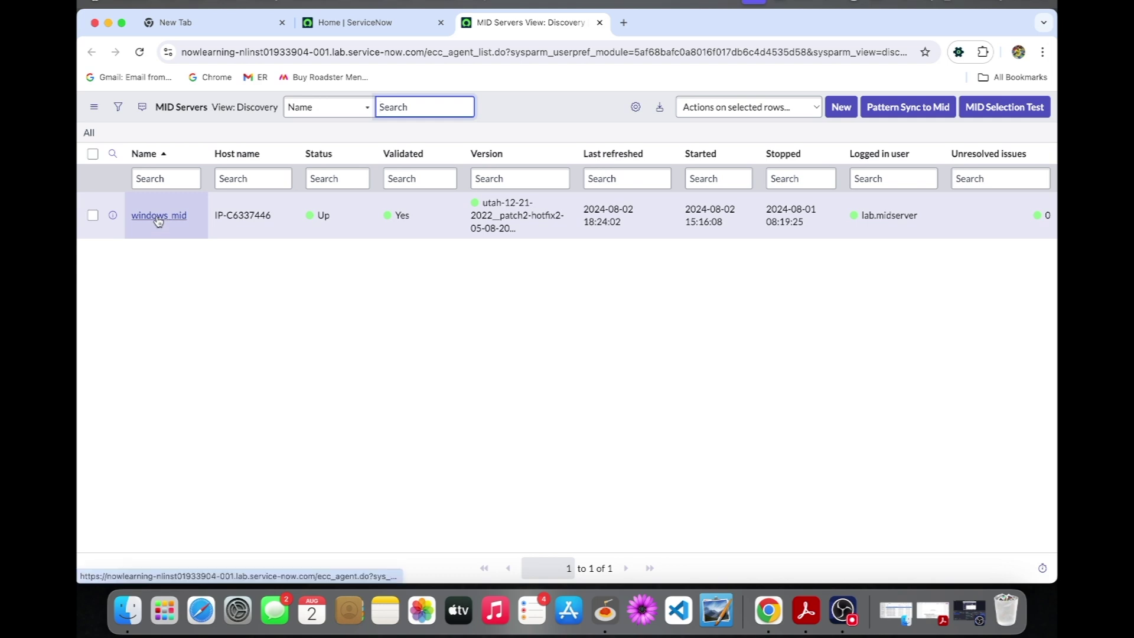
click(676, 22)
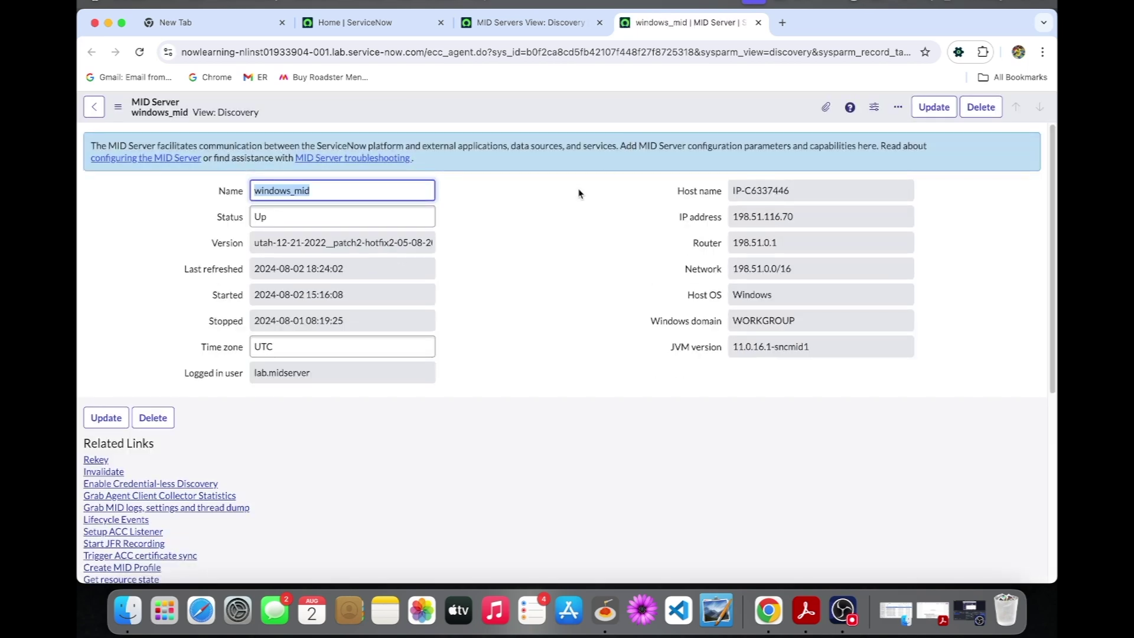
drag(794, 216, 359, 89)
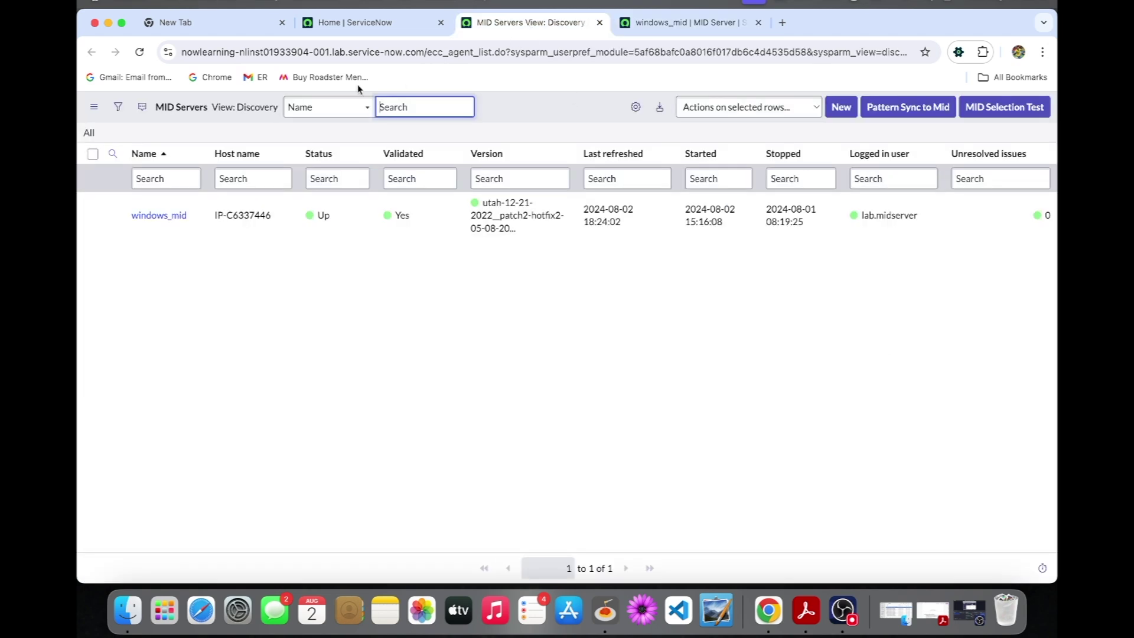
click(366, 22)
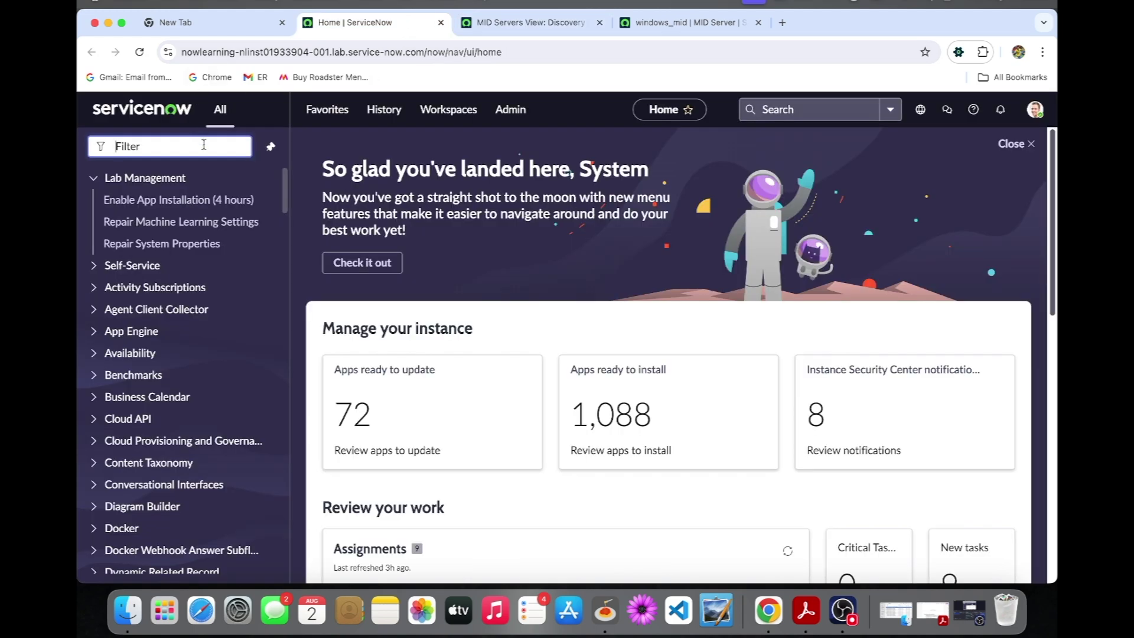
text(sc)
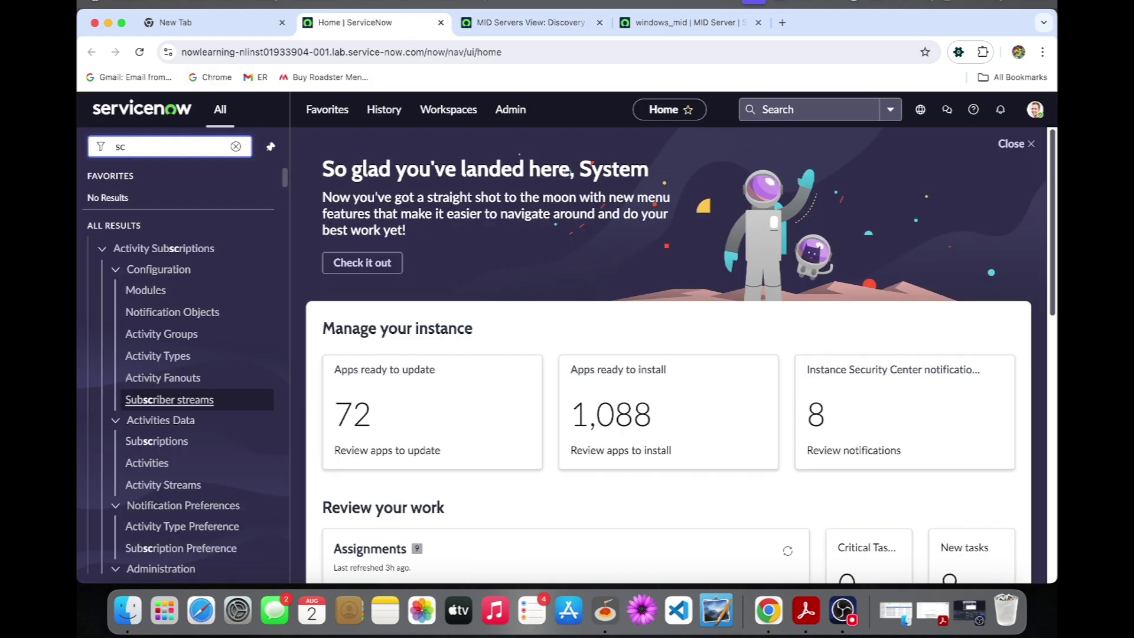
text(hedule)
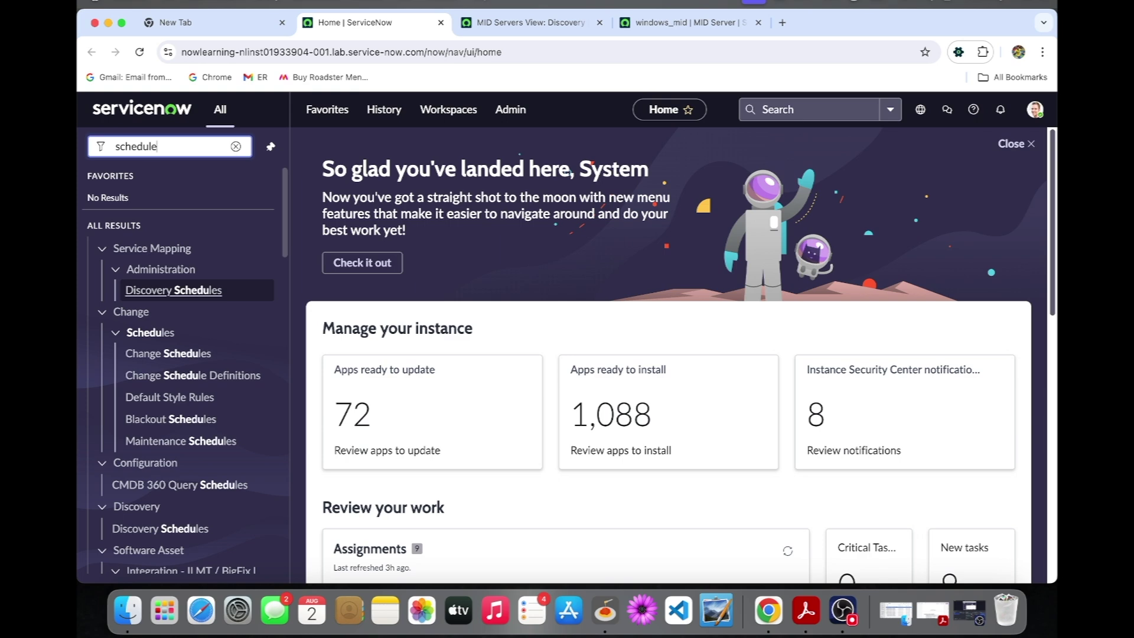
scroll(149, 331, down, 9)
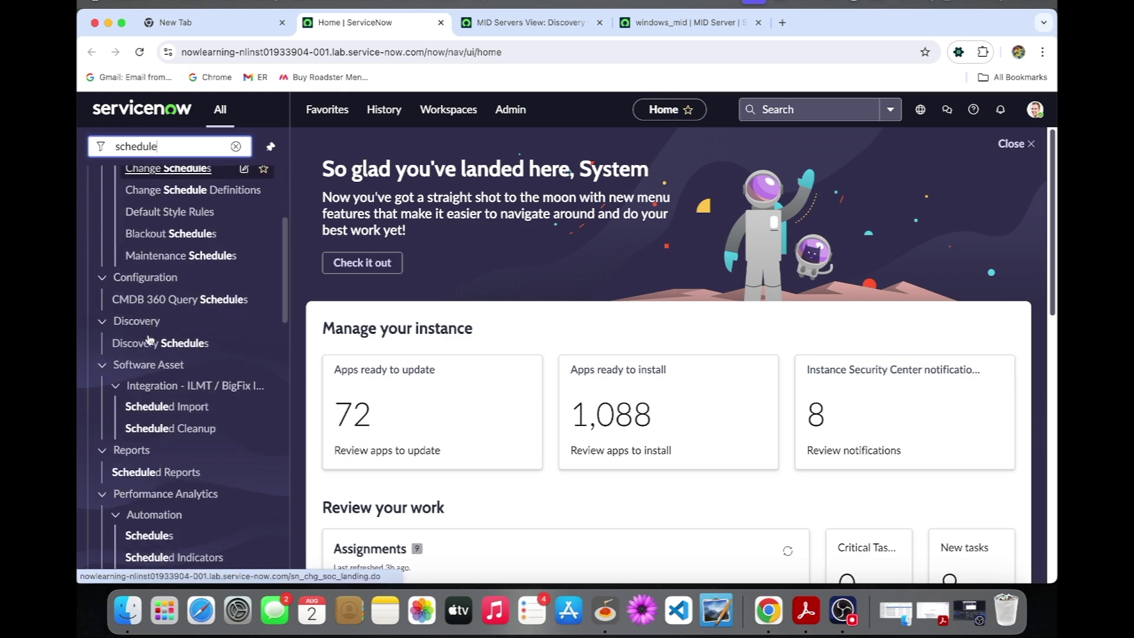
text(dis)
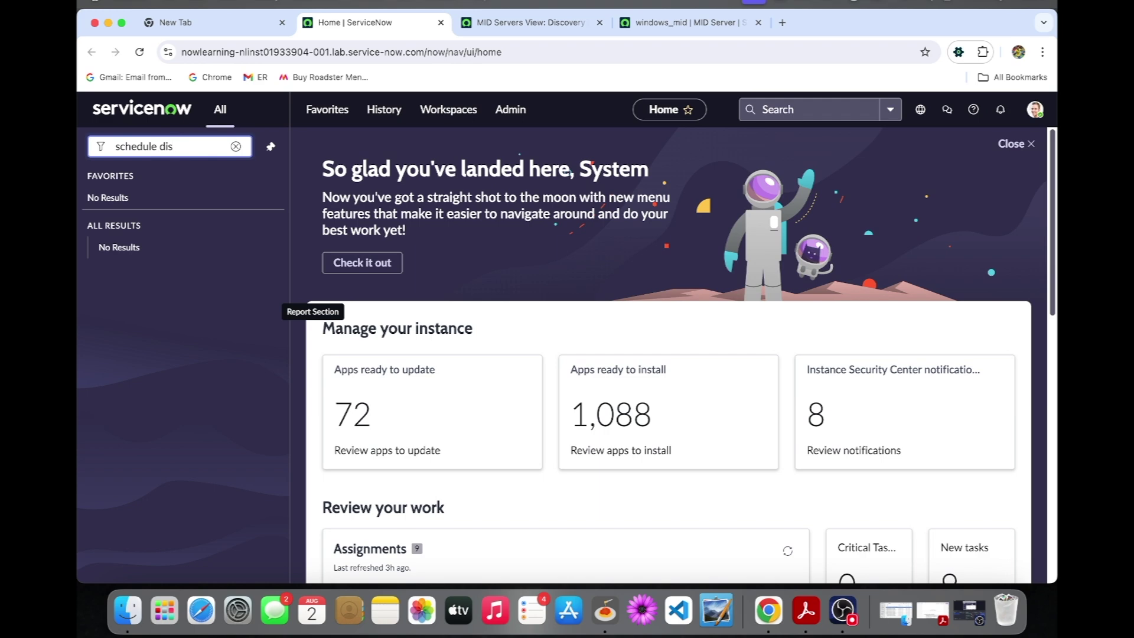
click(236, 147)
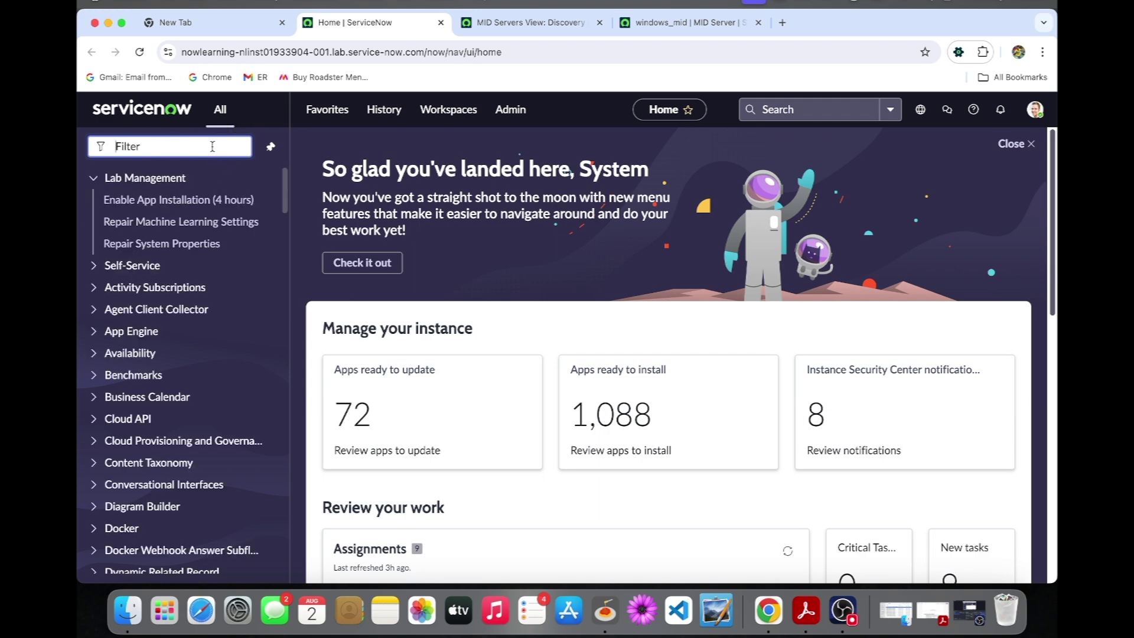
- Filter the navigator for "discovery" and open the Discovery Schedules list from the Discovery application in a new browser tab
text(discov)
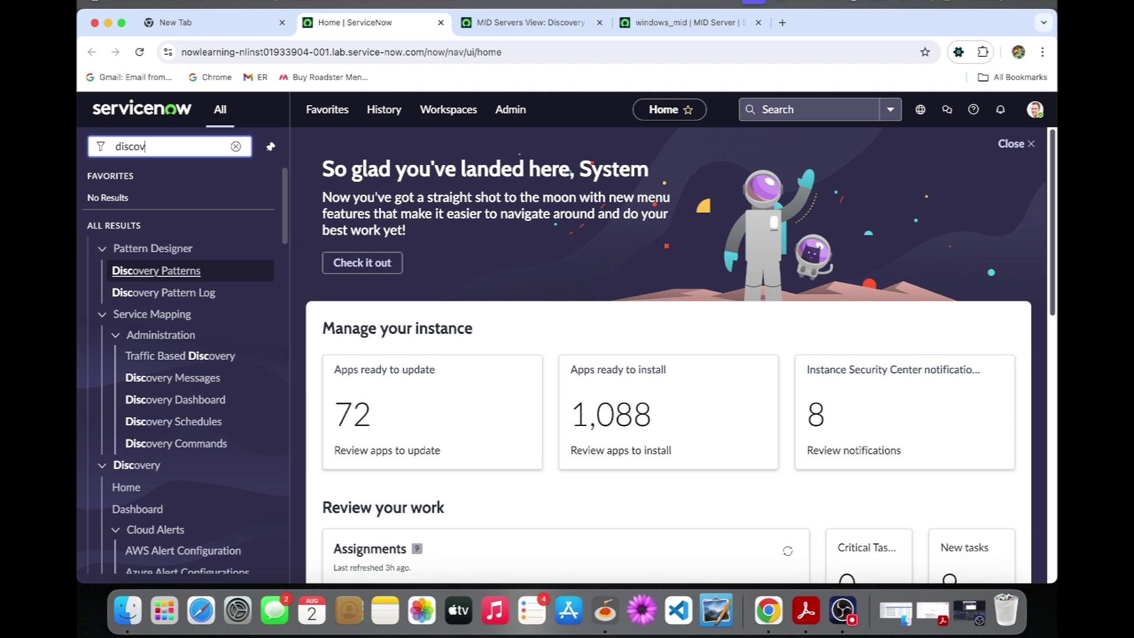
text(ery)
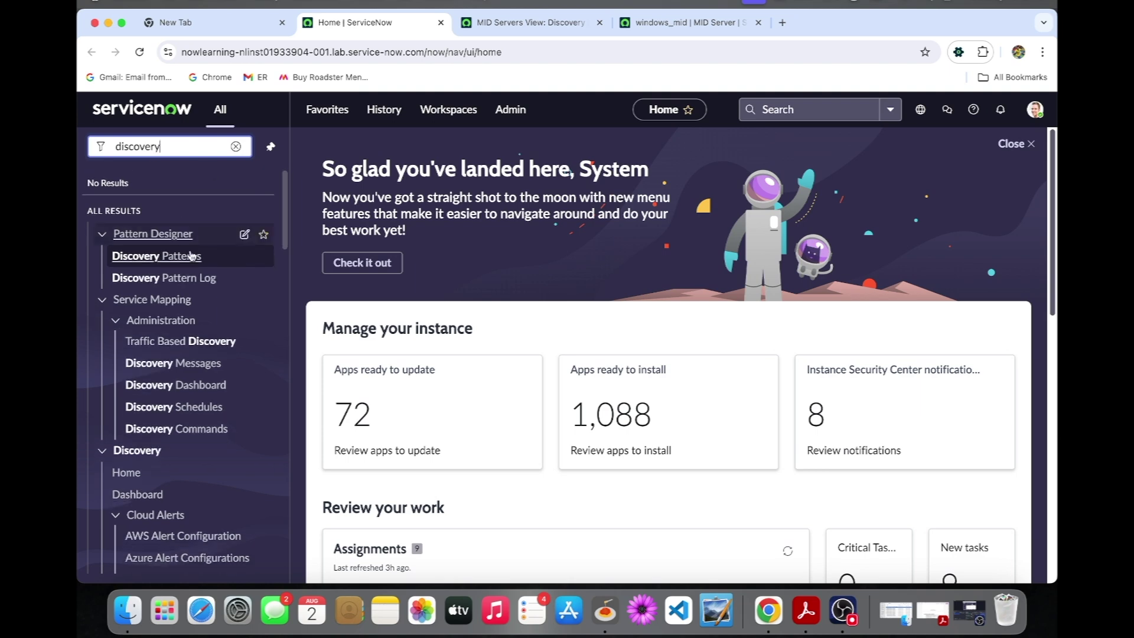
scroll(199, 285, down, 5)
scroll(200, 285, down, 10)
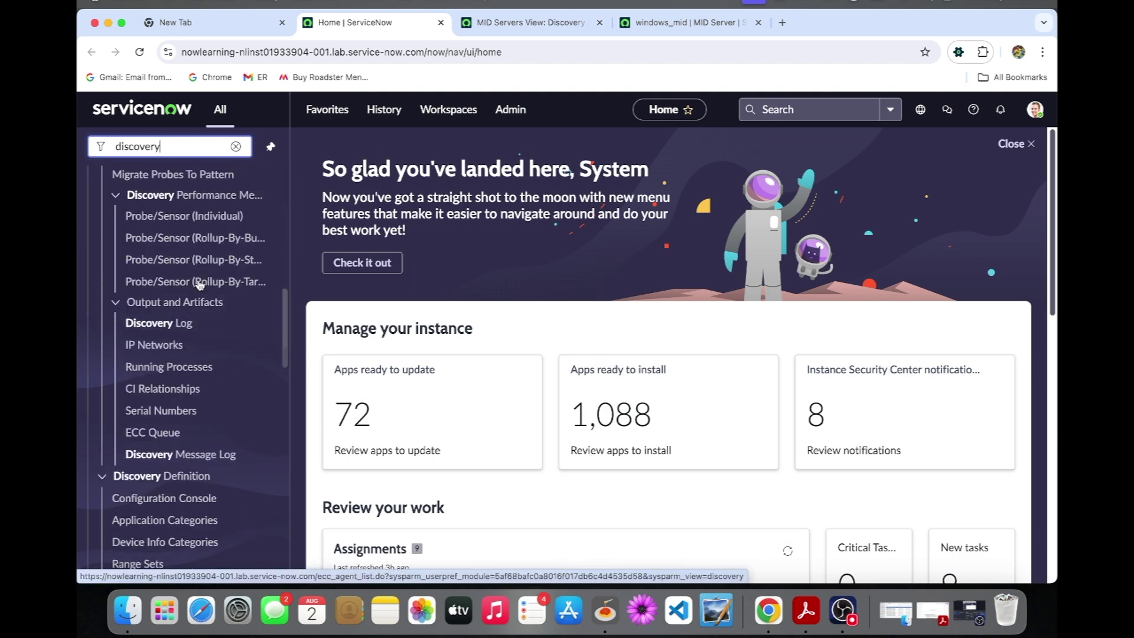
scroll(199, 285, down, 10)
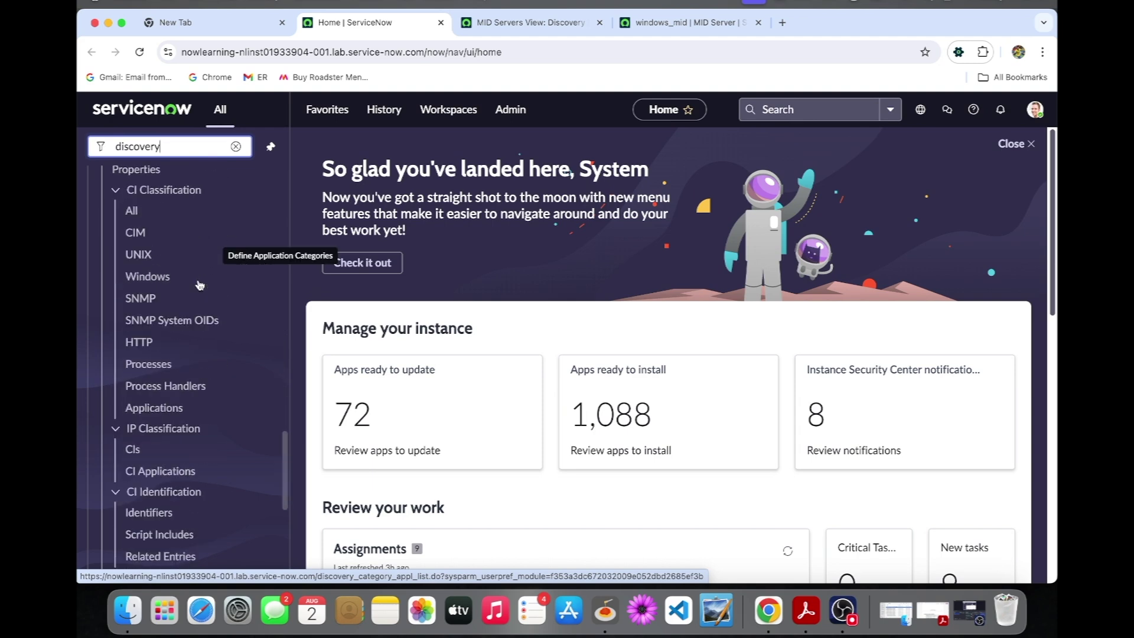
scroll(200, 291, up, 20)
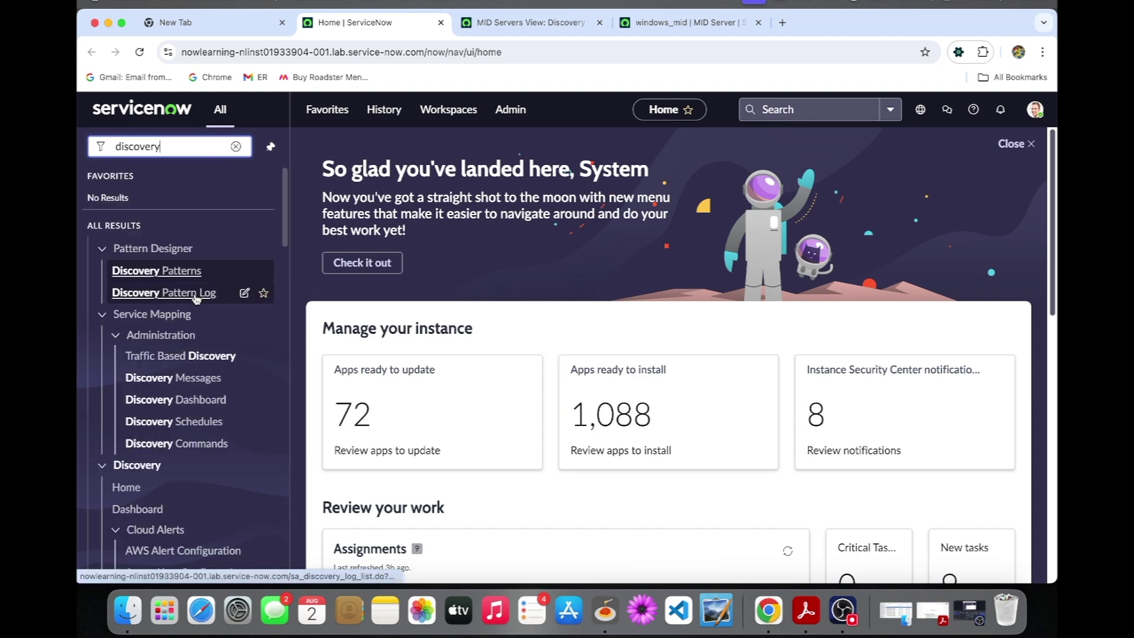
scroll(196, 297, down, 5)
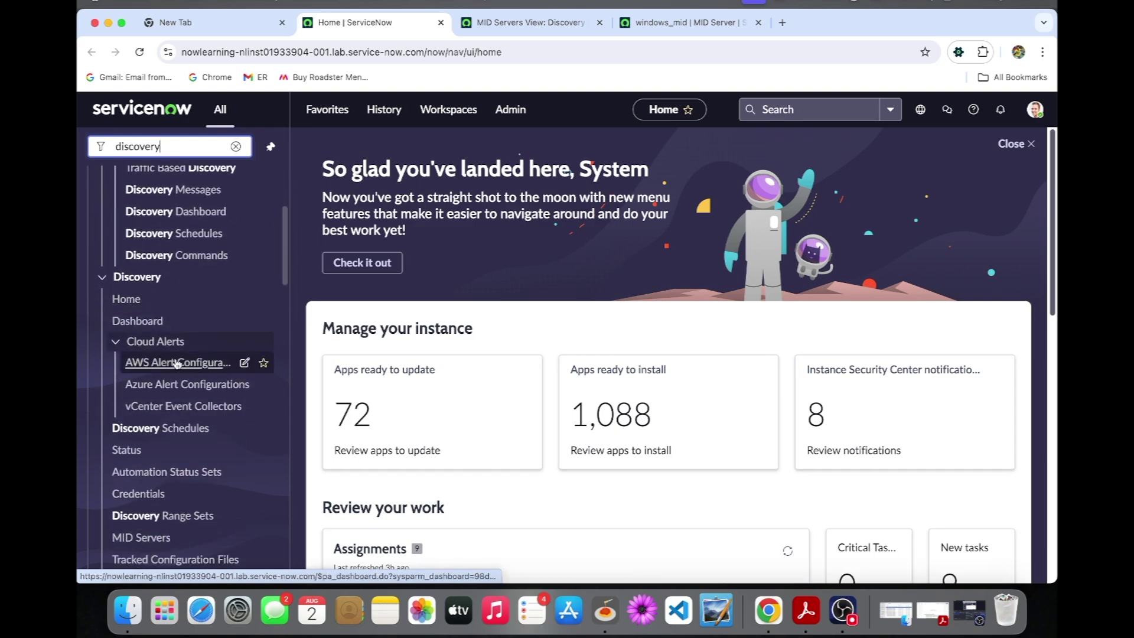
super+click(168, 437)
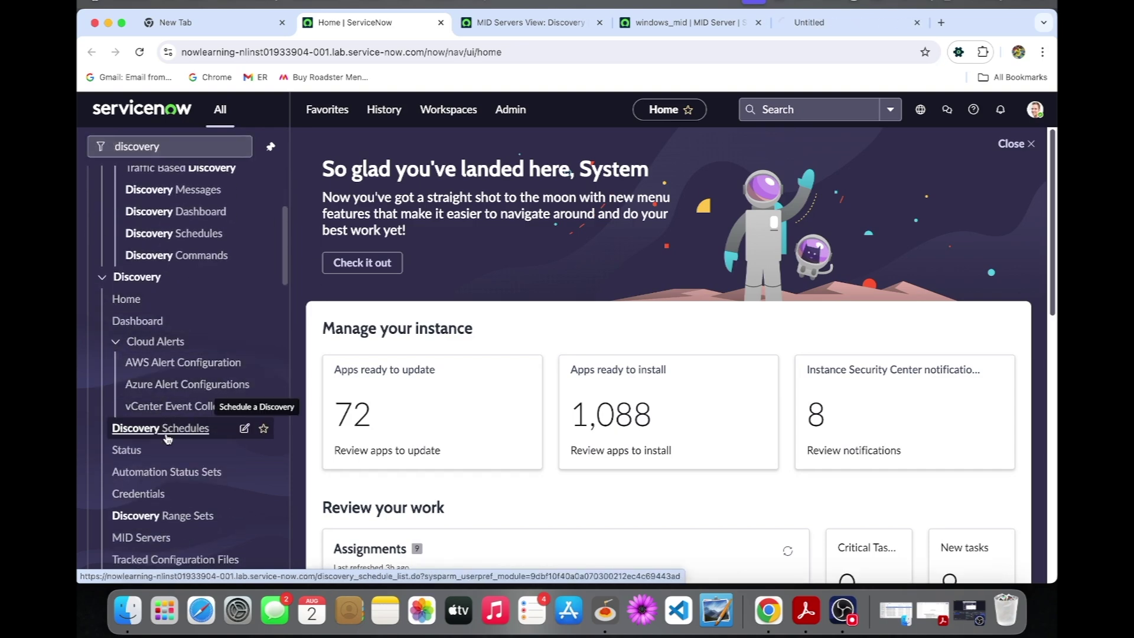
click(846, 23)
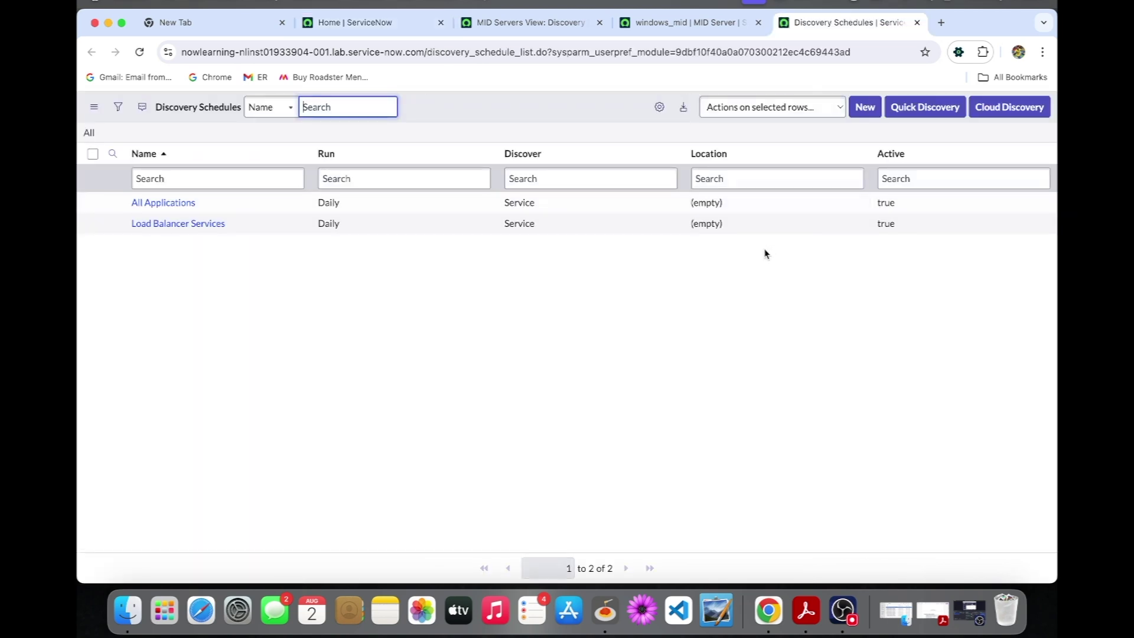
- Run a Quick Discovery on target IP 198.51.116.70 using the windows_mid MID Server, checking the IP against the server record
click(924, 110)
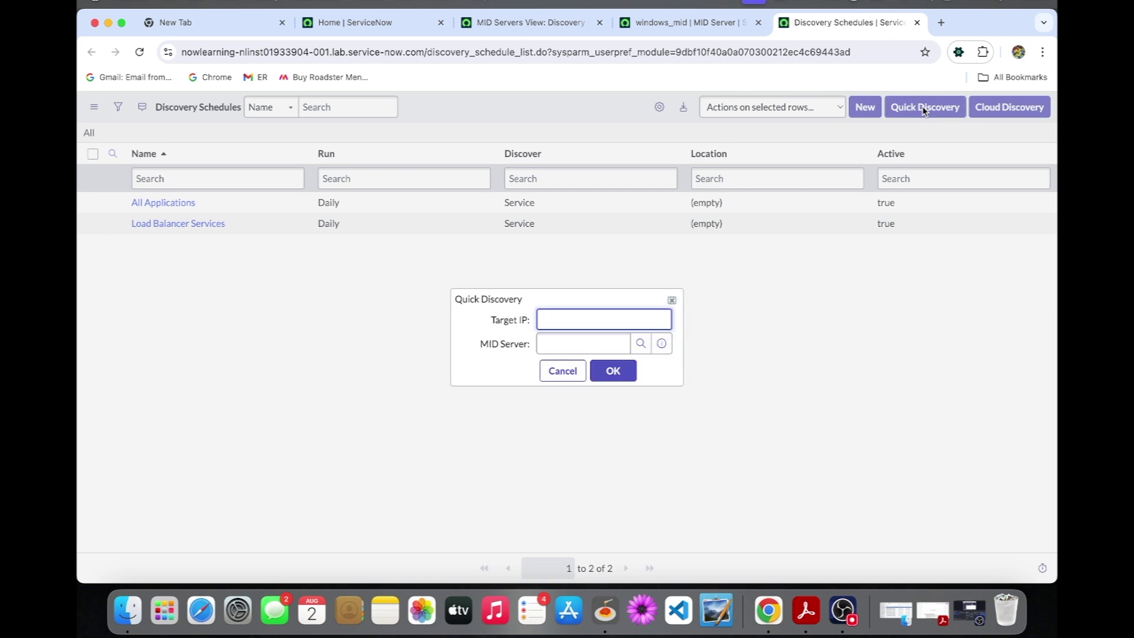
text(198.51.116.70)
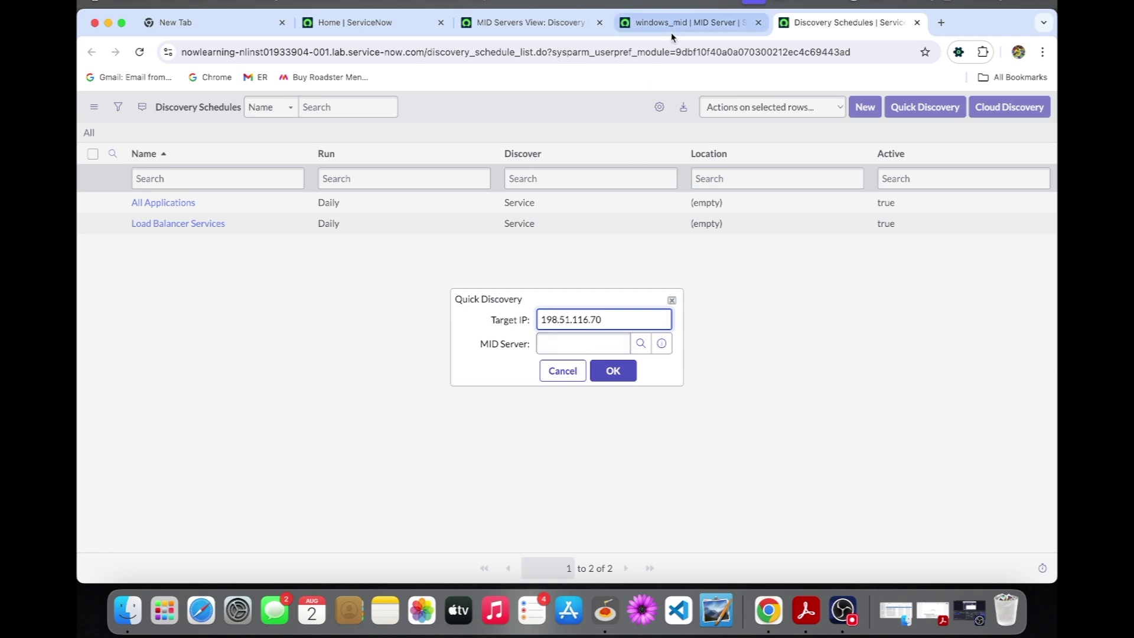
click(685, 22)
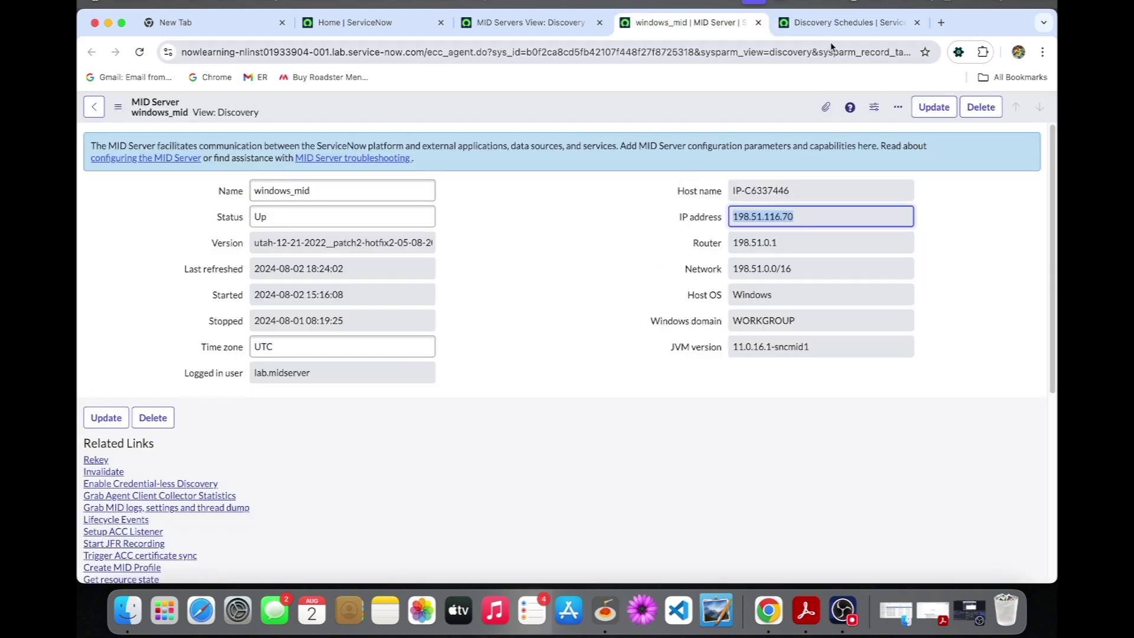
click(851, 24)
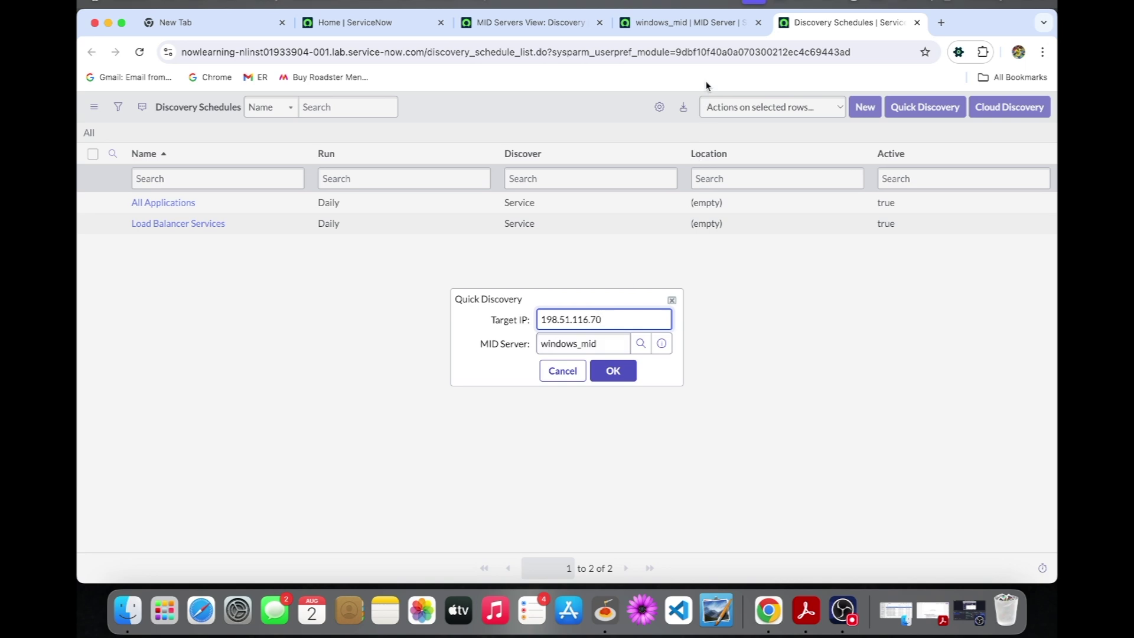
click(709, 24)
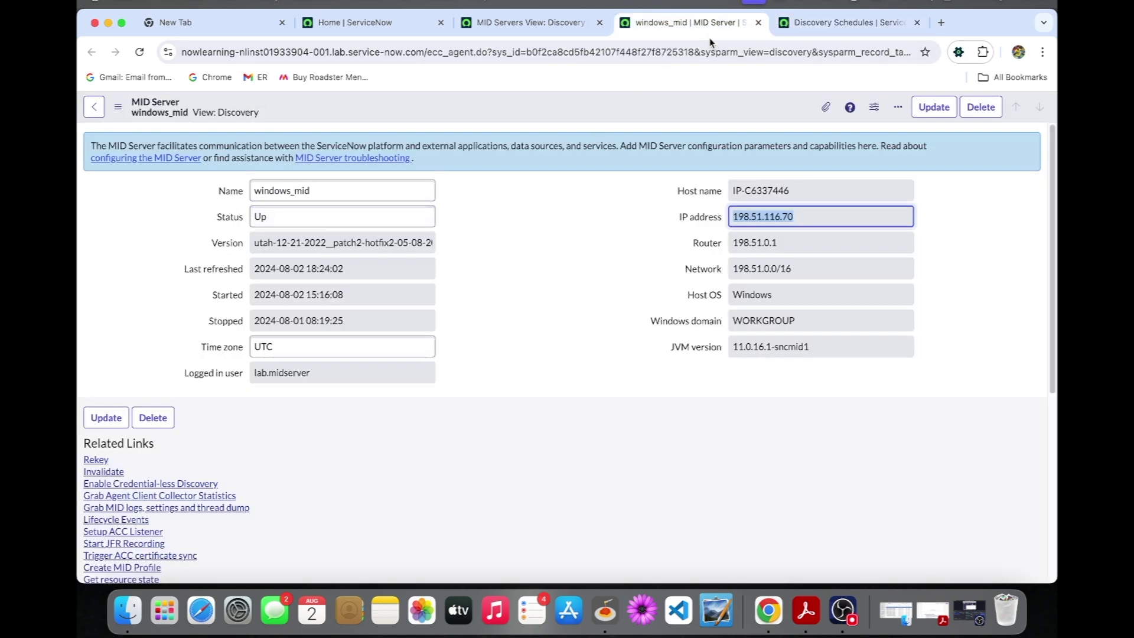
click(817, 25)
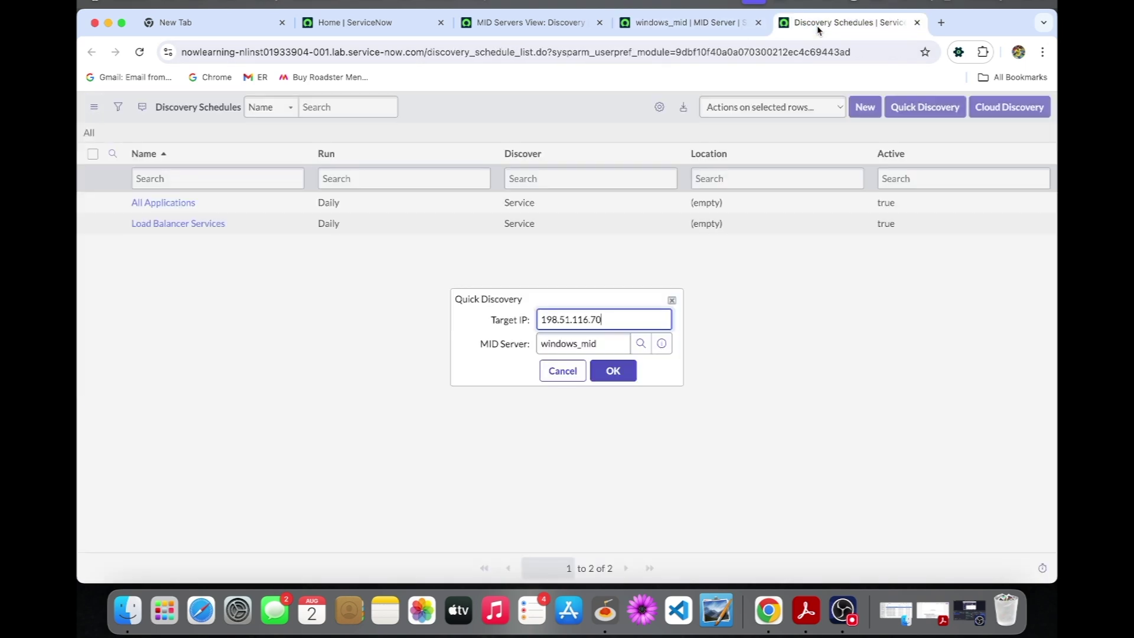
click(614, 371)
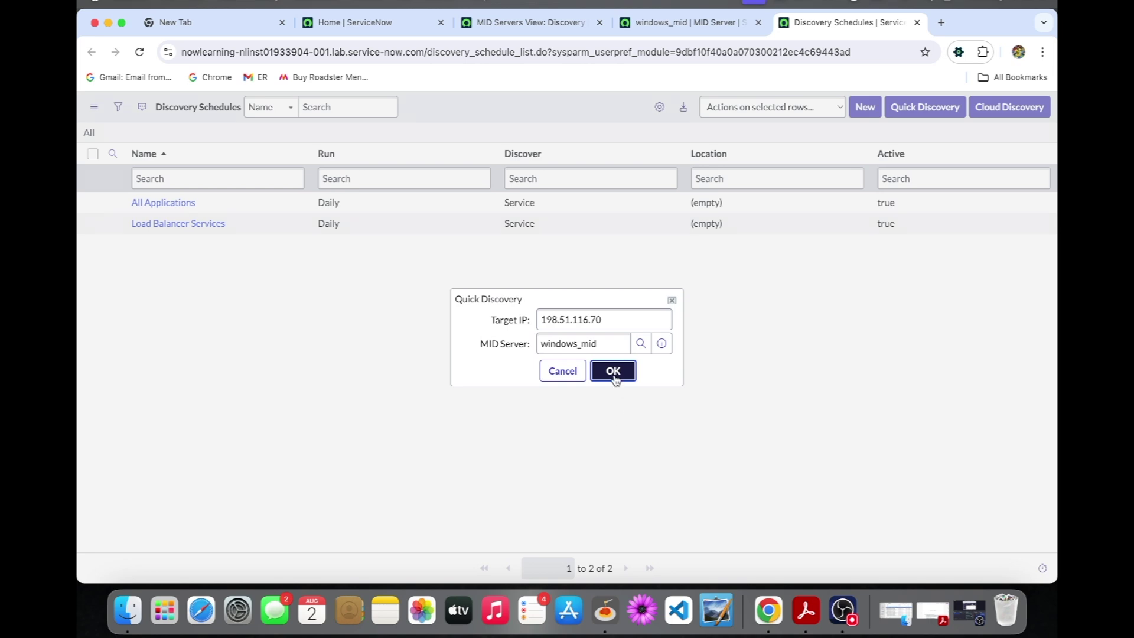
click(614, 378)
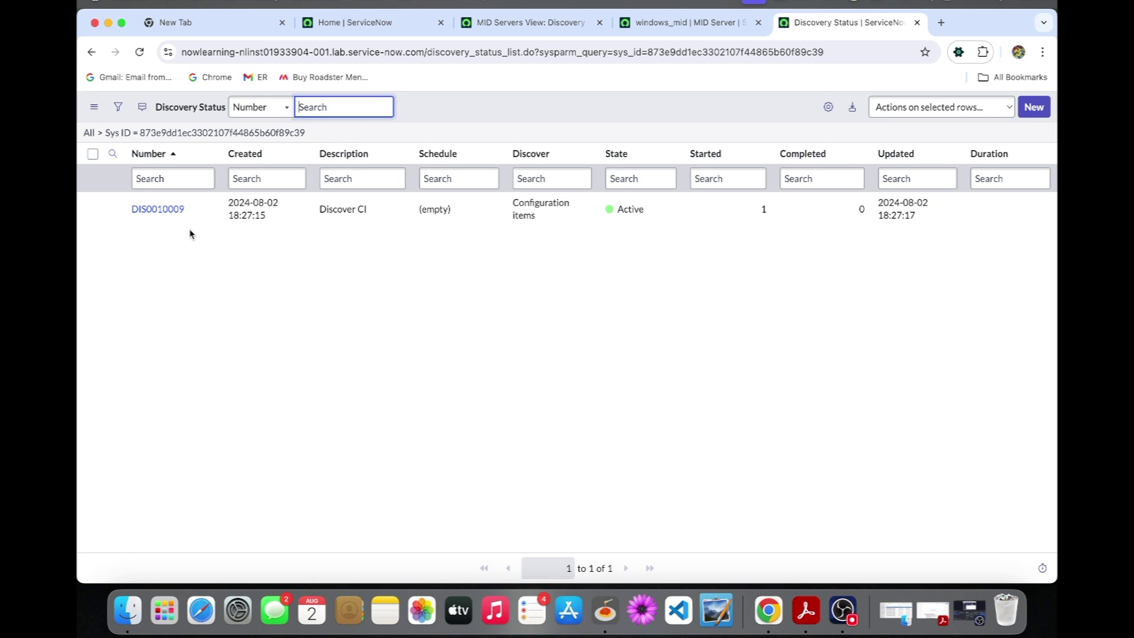
- Open the new discovery's status record in a separate tab and examine its Discovery Log, reloading the page for updated entries
super+click(180, 213)
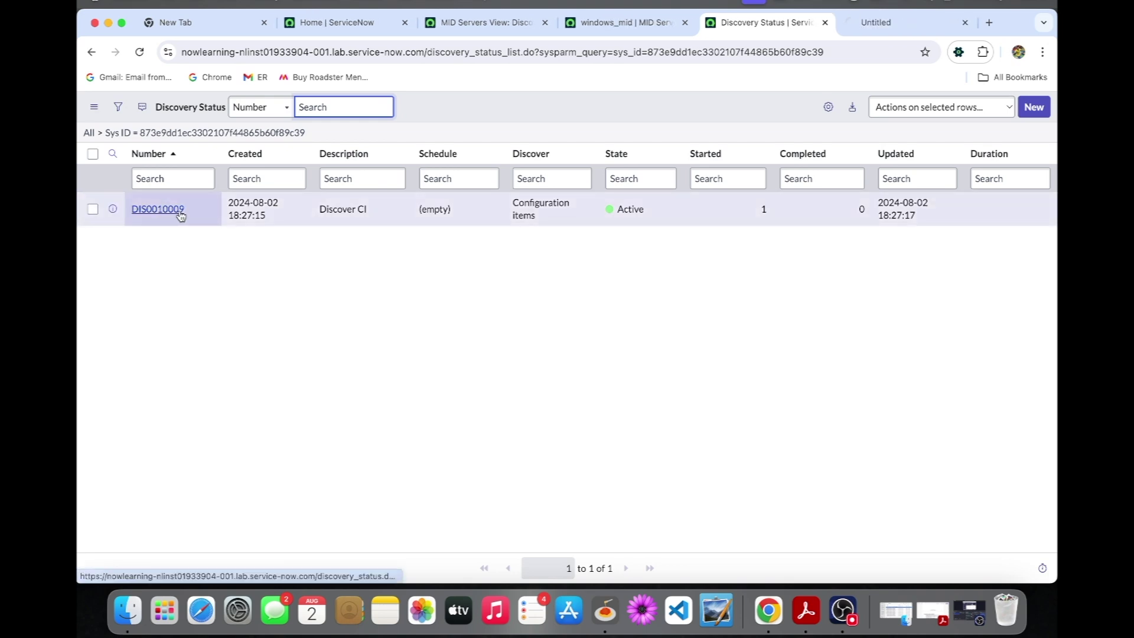
click(894, 28)
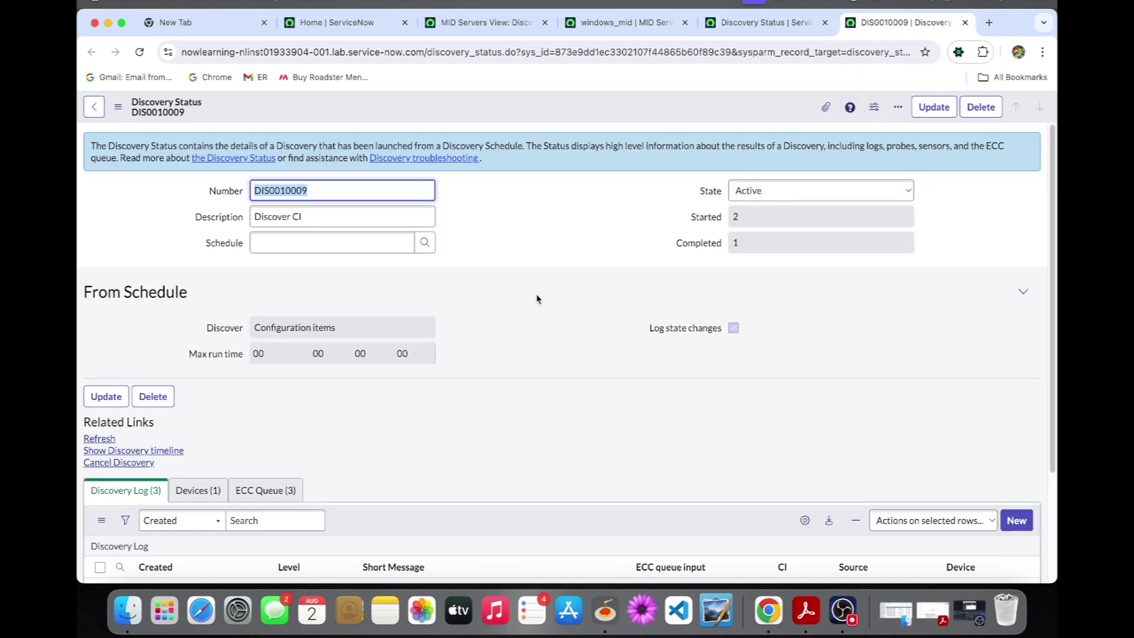
scroll(462, 298, down, 3)
scroll(462, 302, down, 1)
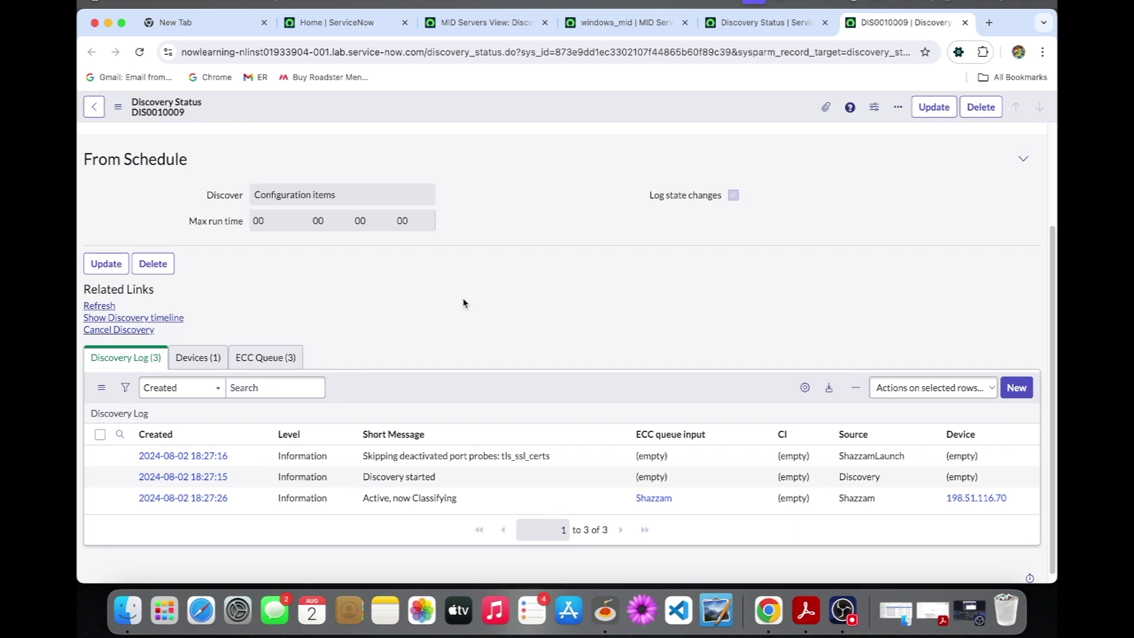
scroll(463, 302, up, 3)
scroll(462, 301, down, 3)
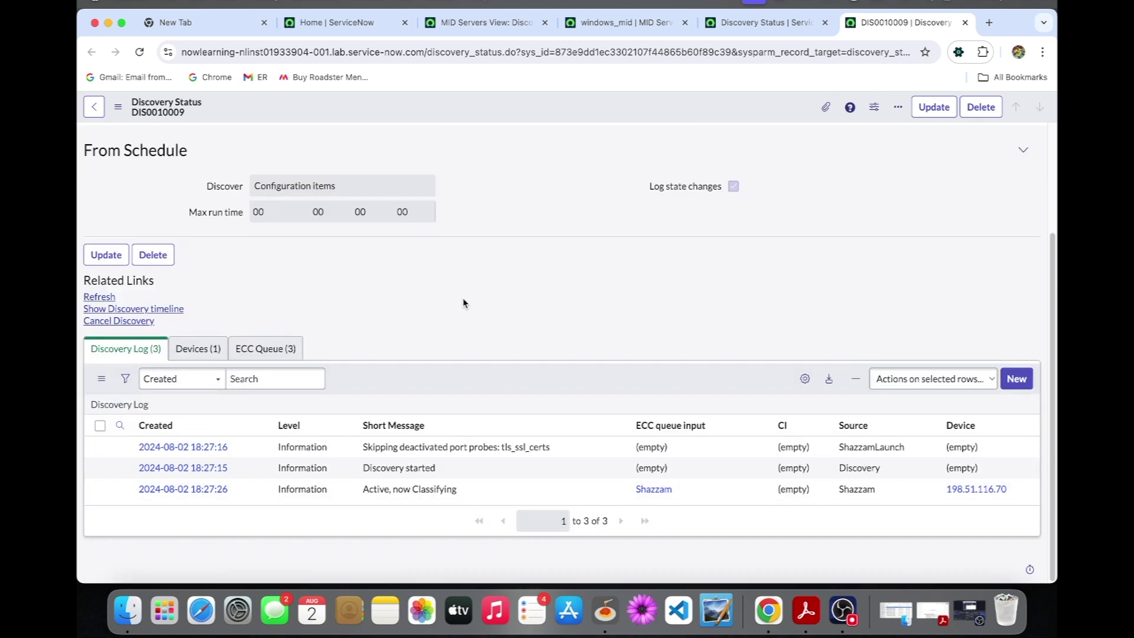
click(139, 52)
scroll(225, 315, down, 4)
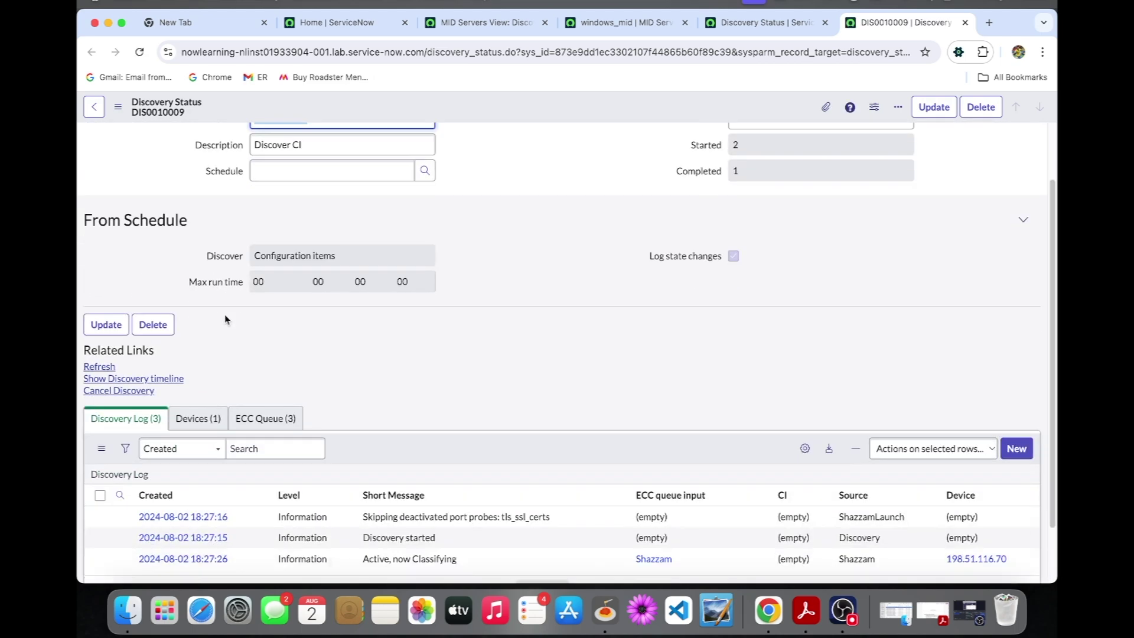
- Examine the discovery's Devices, ECC Queue and Discovery Log lists for the scan's current activity and queue entries
click(199, 388)
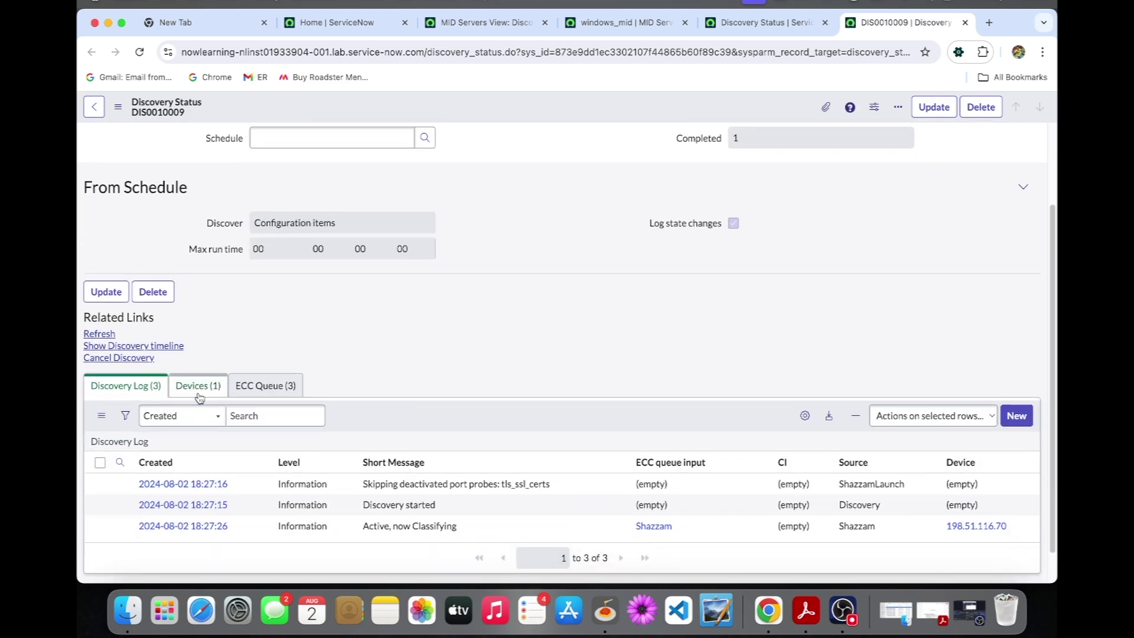
click(291, 394)
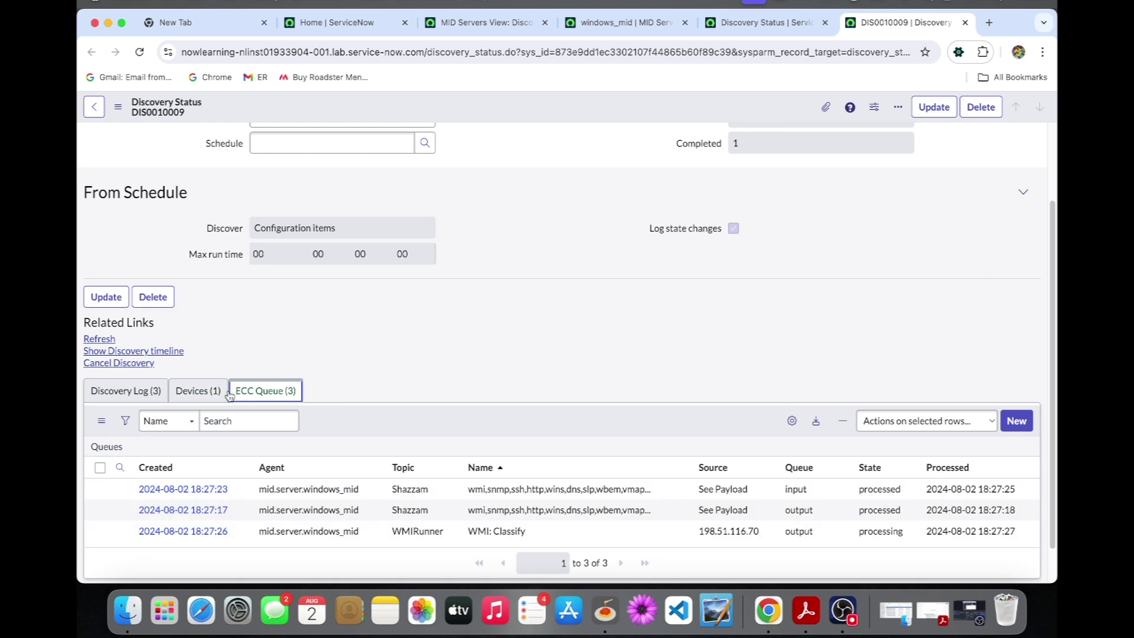
click(139, 391)
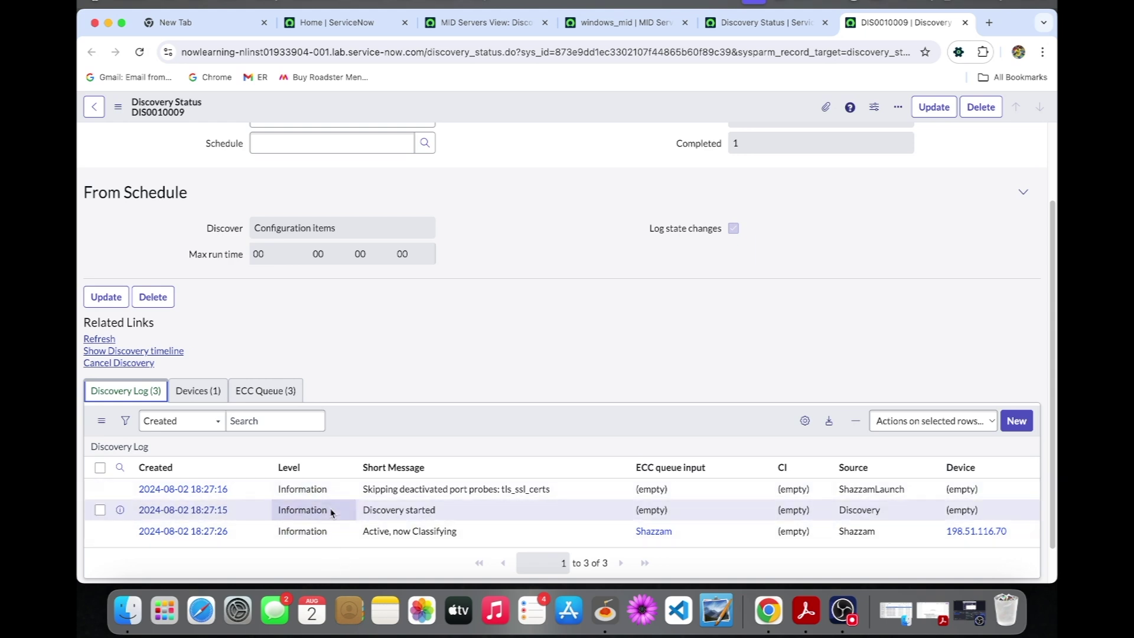
click(212, 392)
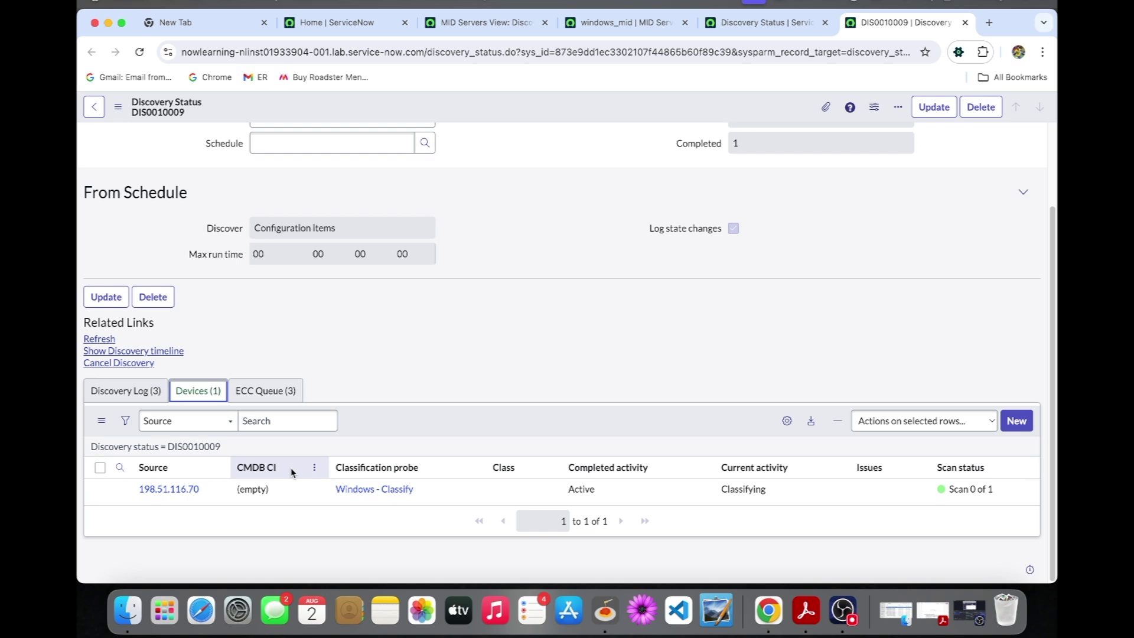
click(289, 396)
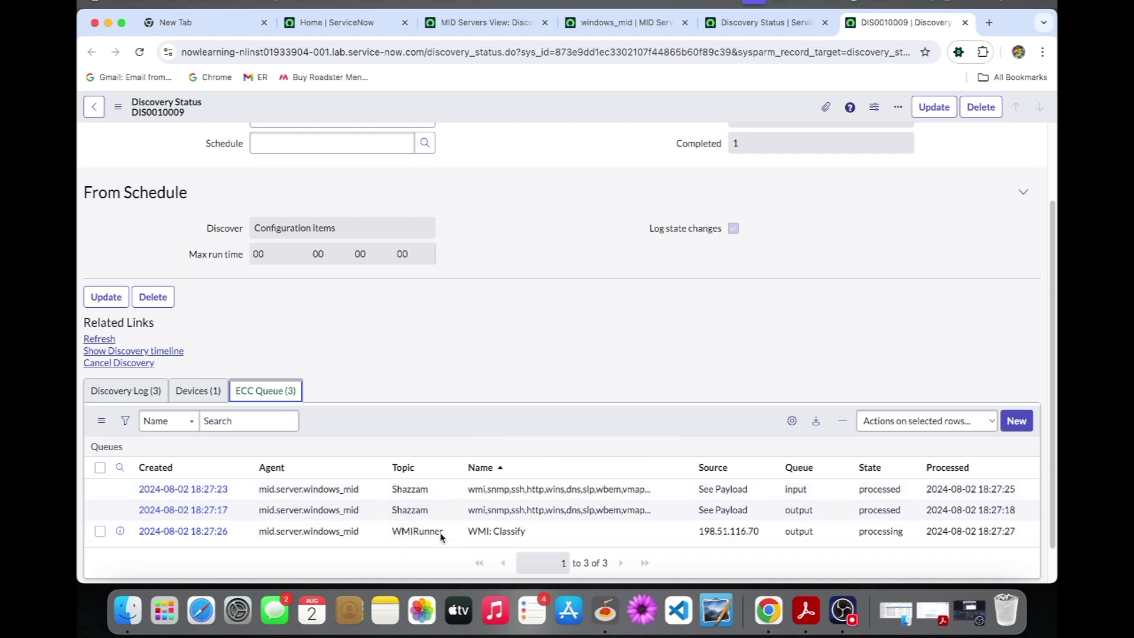
- Reload the discovery status record and examine the updated ECC Queue entries
click(140, 52)
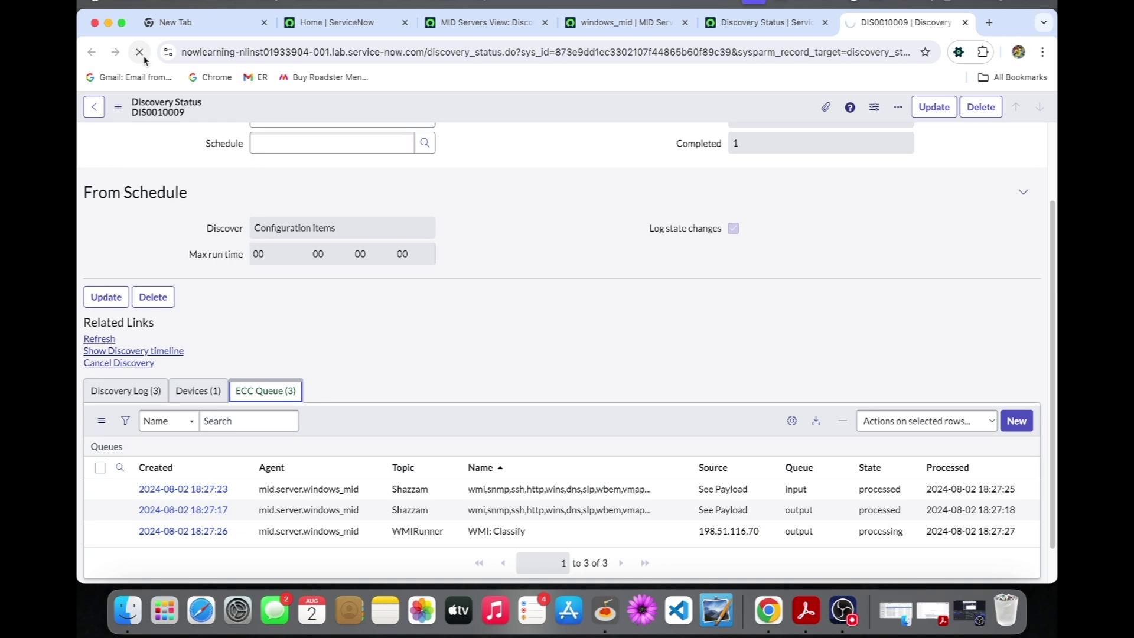
scroll(394, 285, down, 3)
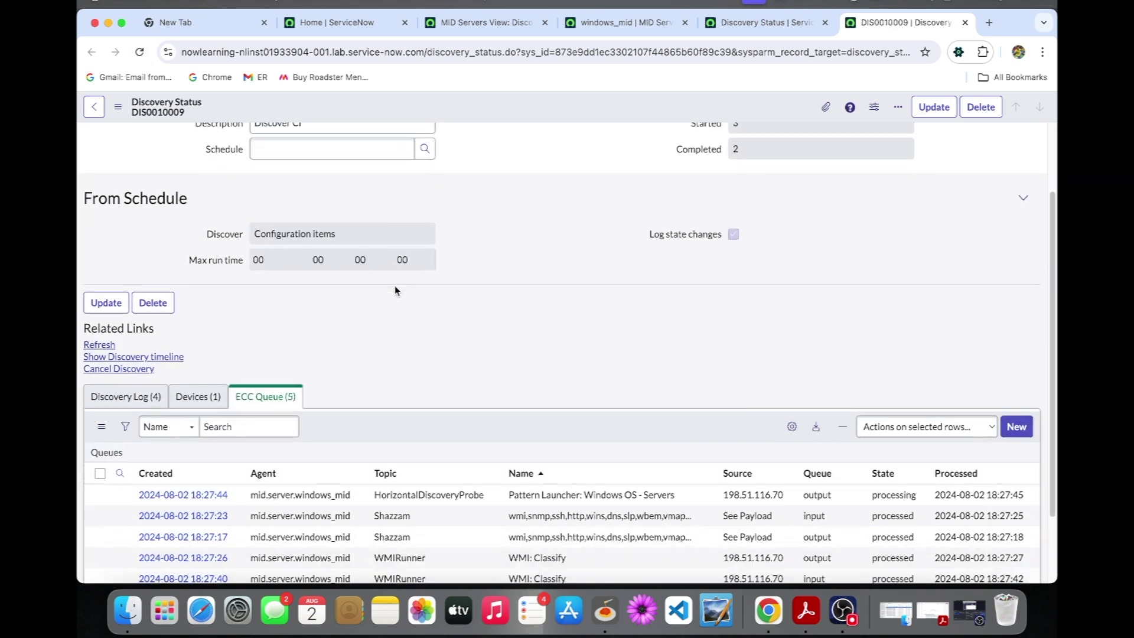
scroll(395, 290, down, 1)
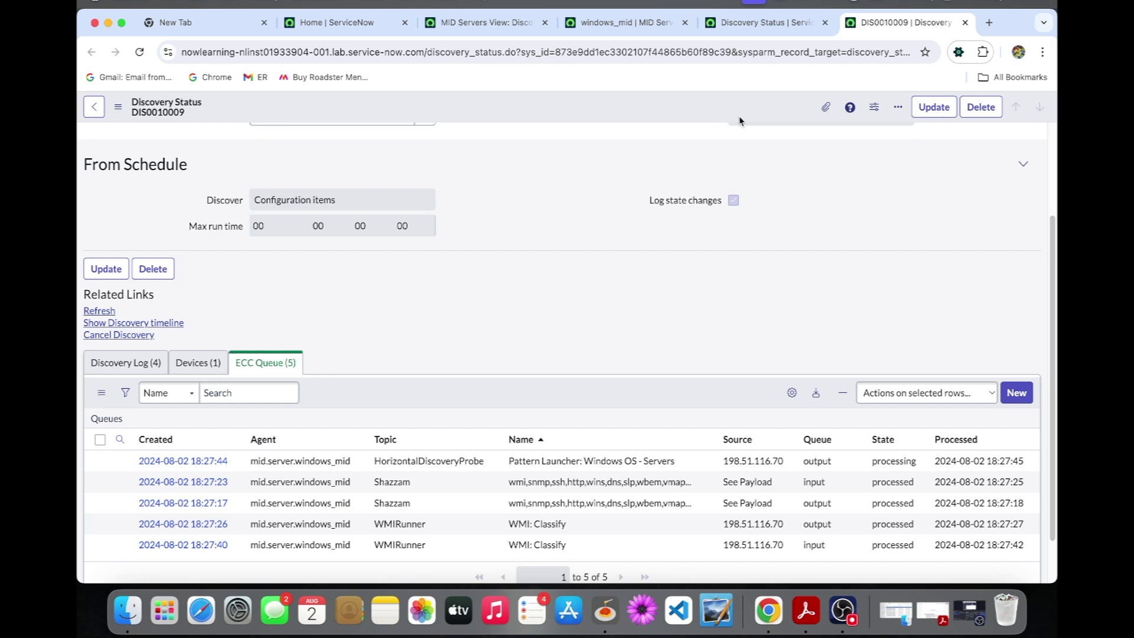
click(772, 24)
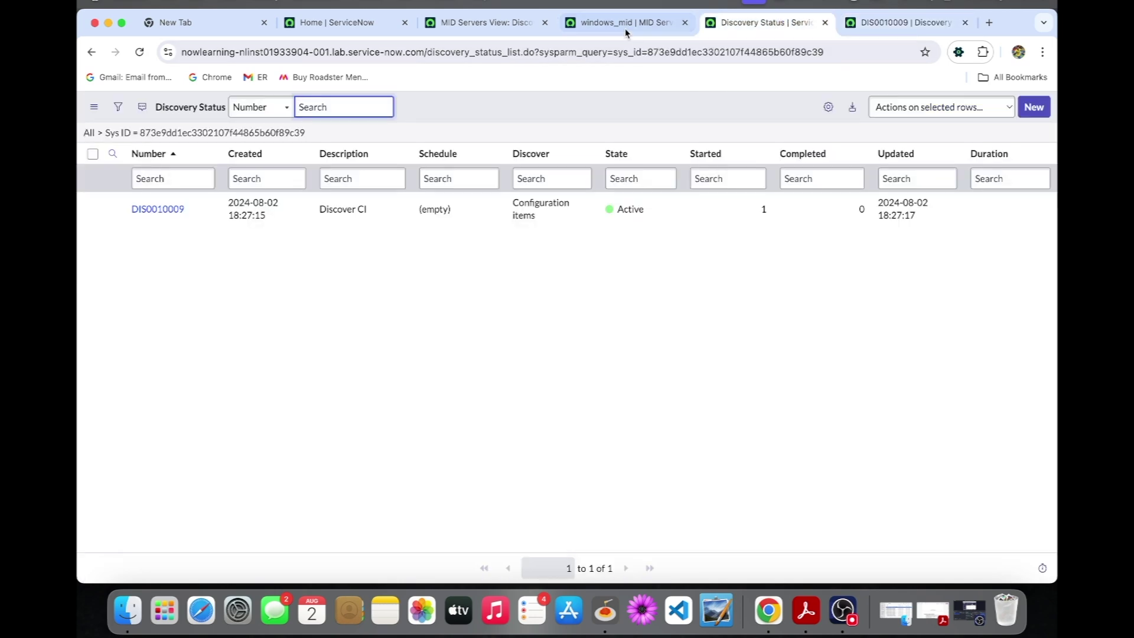
click(596, 23)
click(470, 24)
click(378, 24)
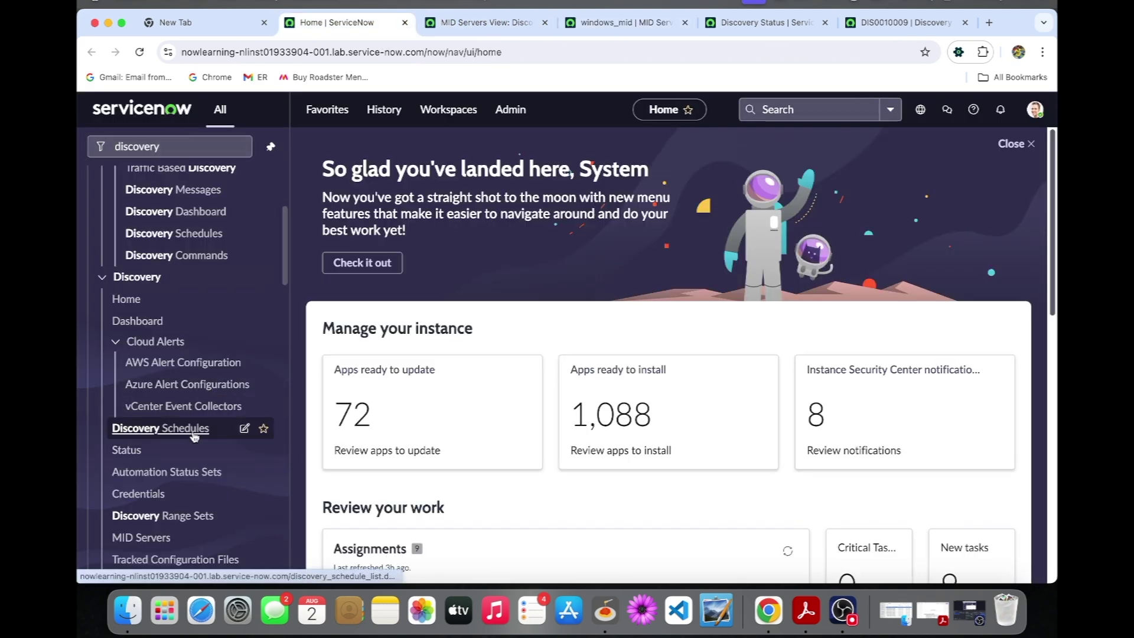
click(901, 23)
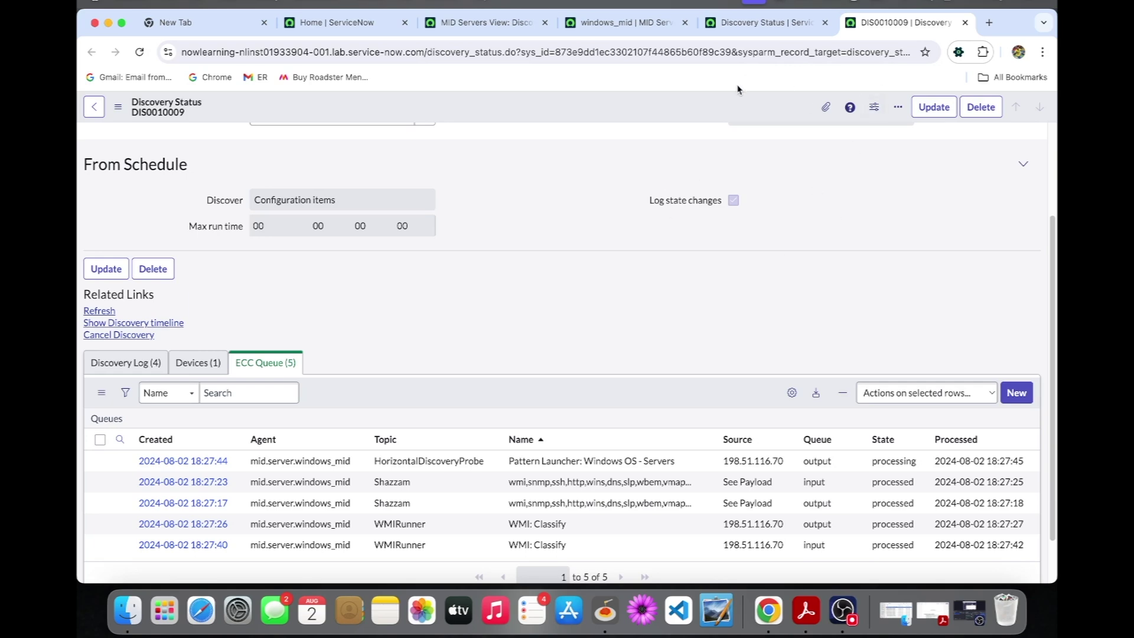
- From the ServiceNow home page, filter the navigator for "home", open the Discovery application's Home in a new tab, and reload it for updated counts
click(629, 26)
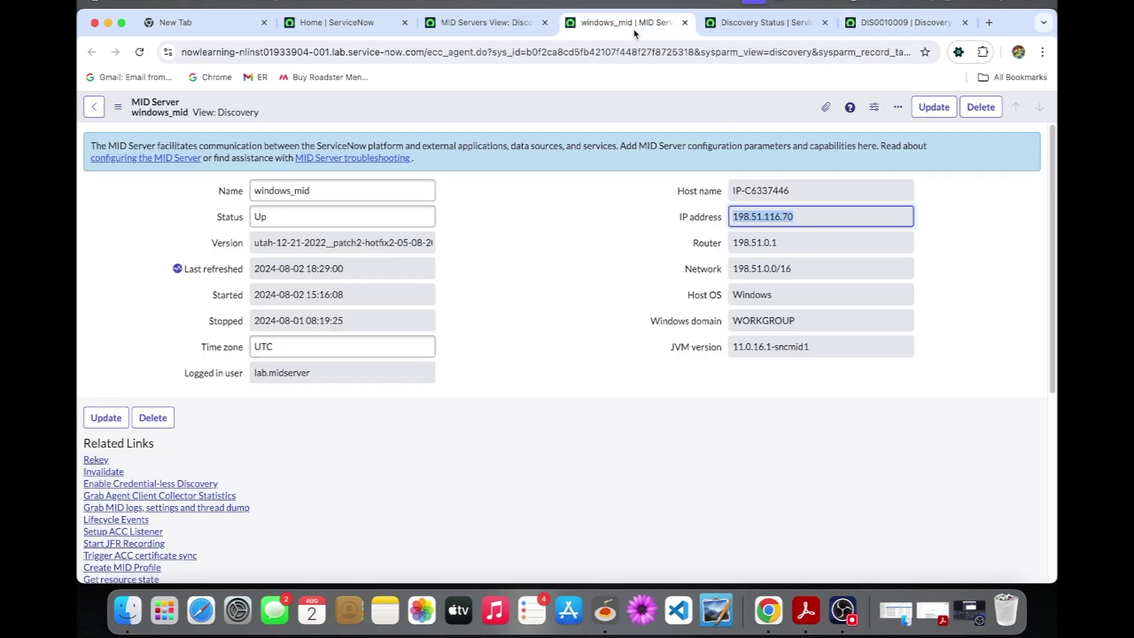
click(510, 26)
click(353, 25)
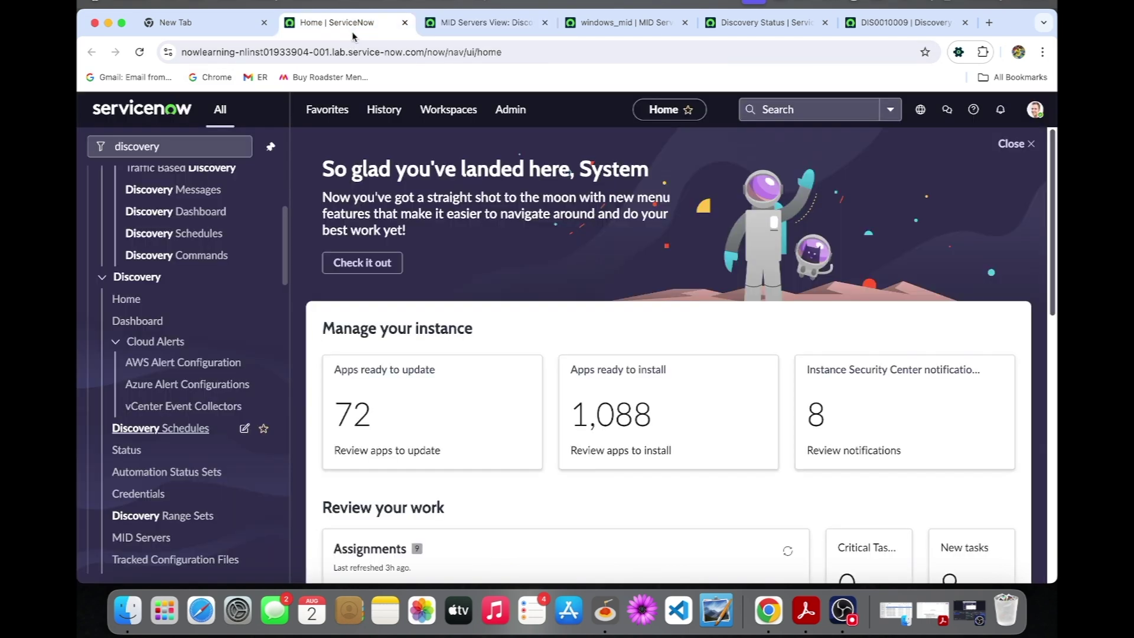
click(188, 145)
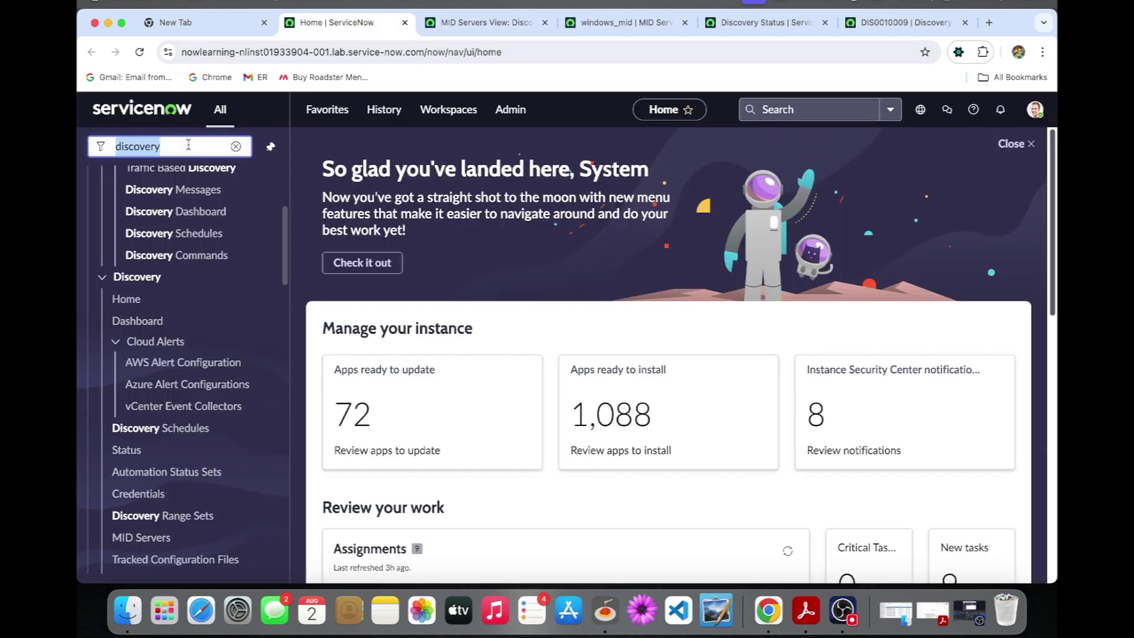
text(home)
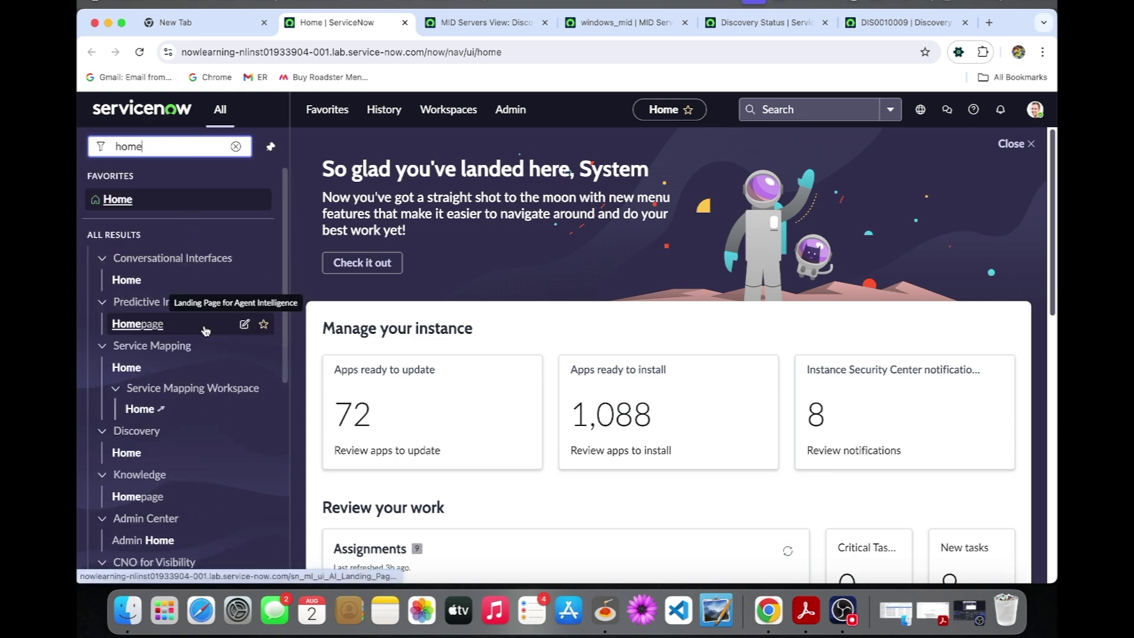
scroll(204, 328, down, 2)
scroll(203, 329, down, 1)
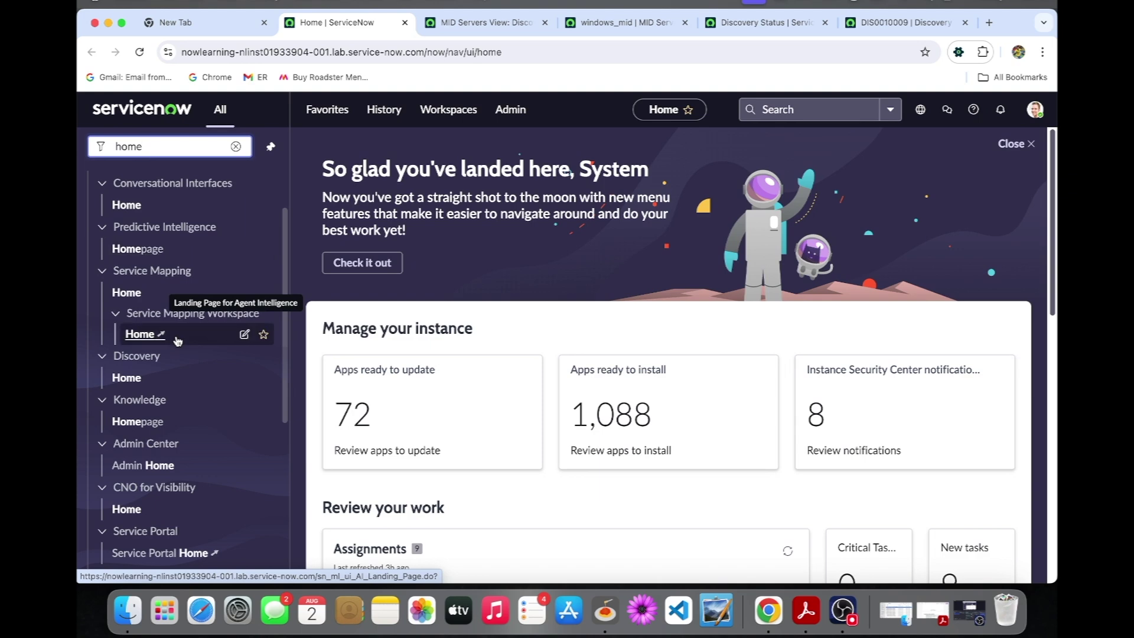
click(139, 378)
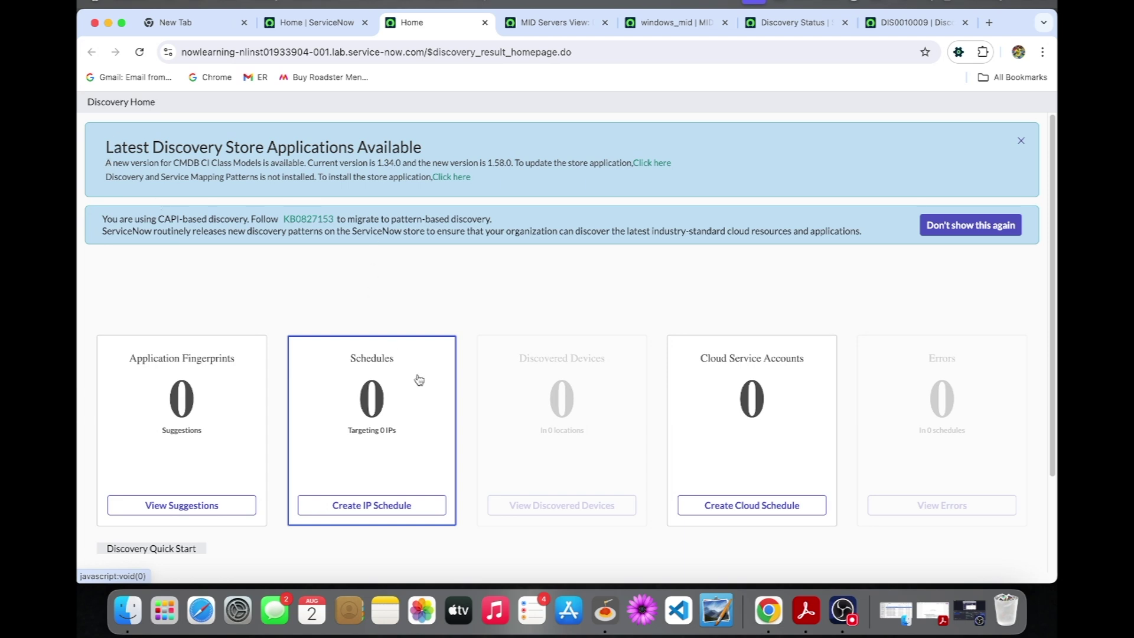
click(139, 52)
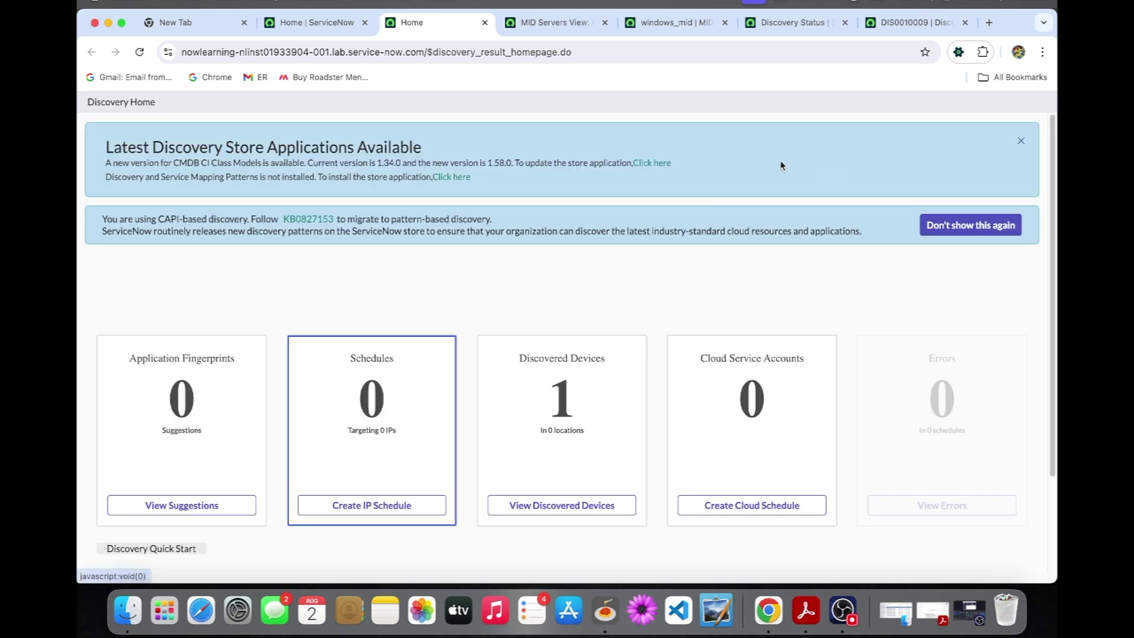
- Return to the discovery status record, reload it, and check its Devices list and overall State
click(909, 23)
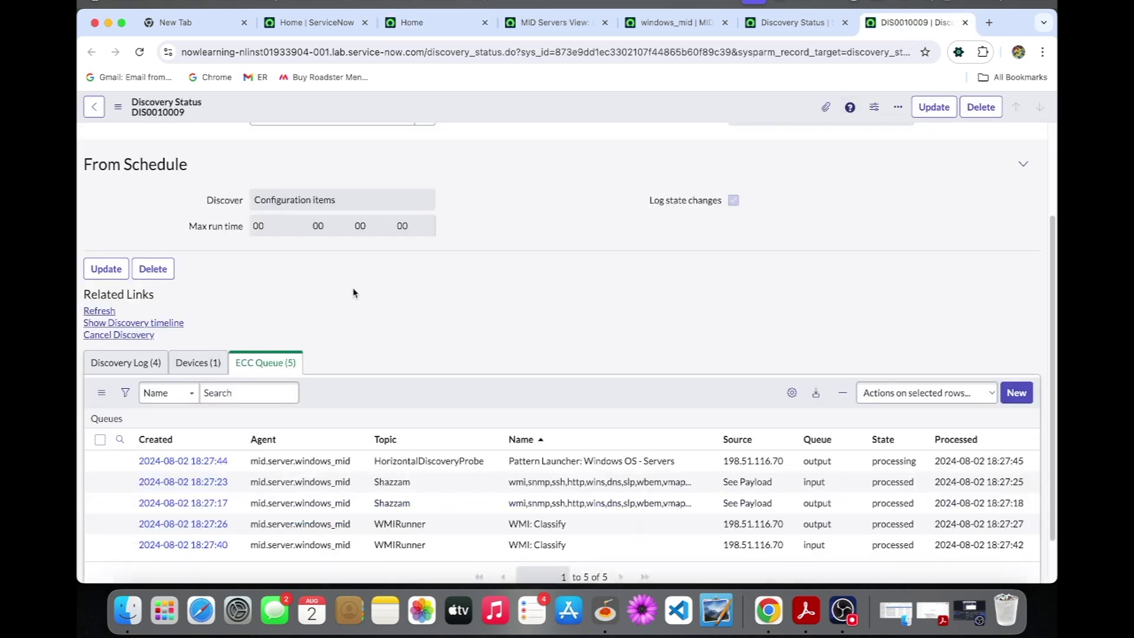
click(139, 52)
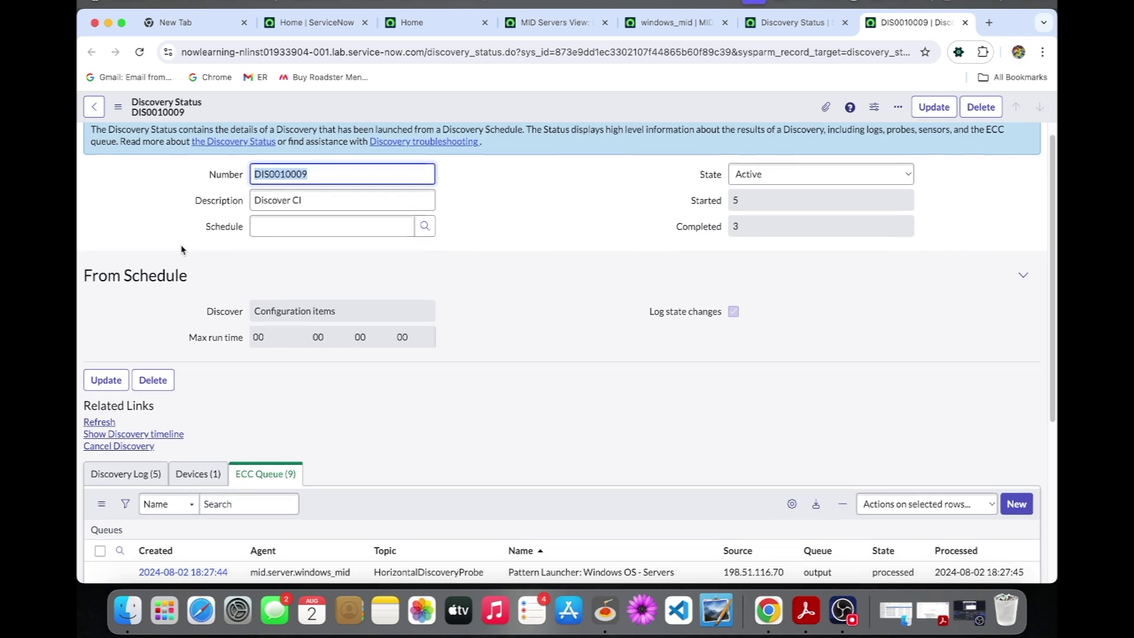
scroll(182, 249, down, 3)
click(201, 394)
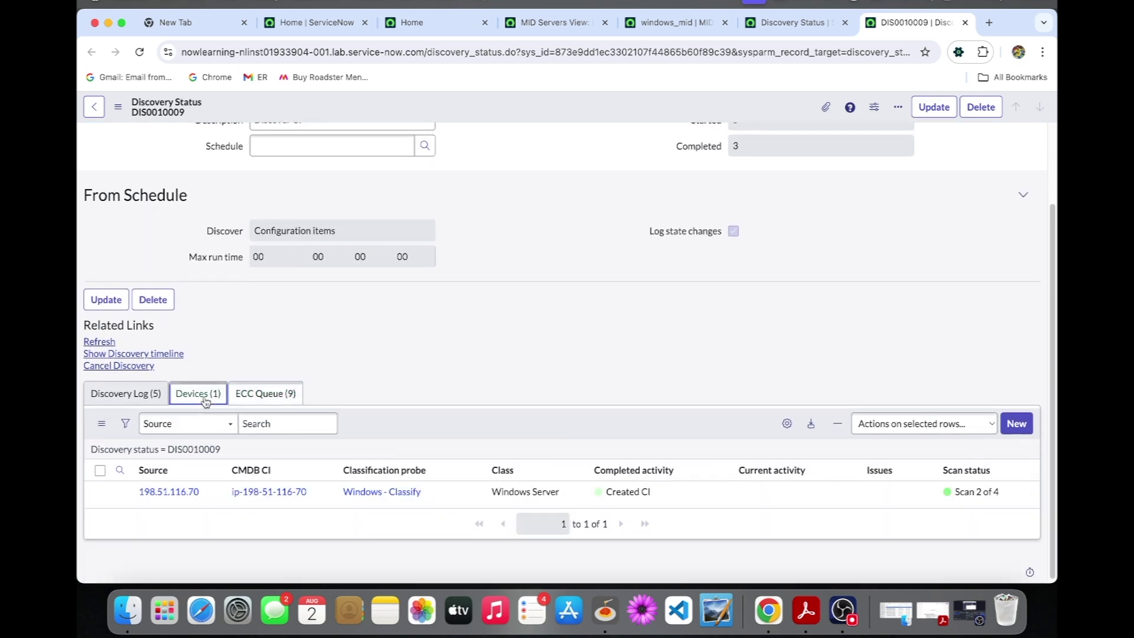
scroll(324, 384, down, 1)
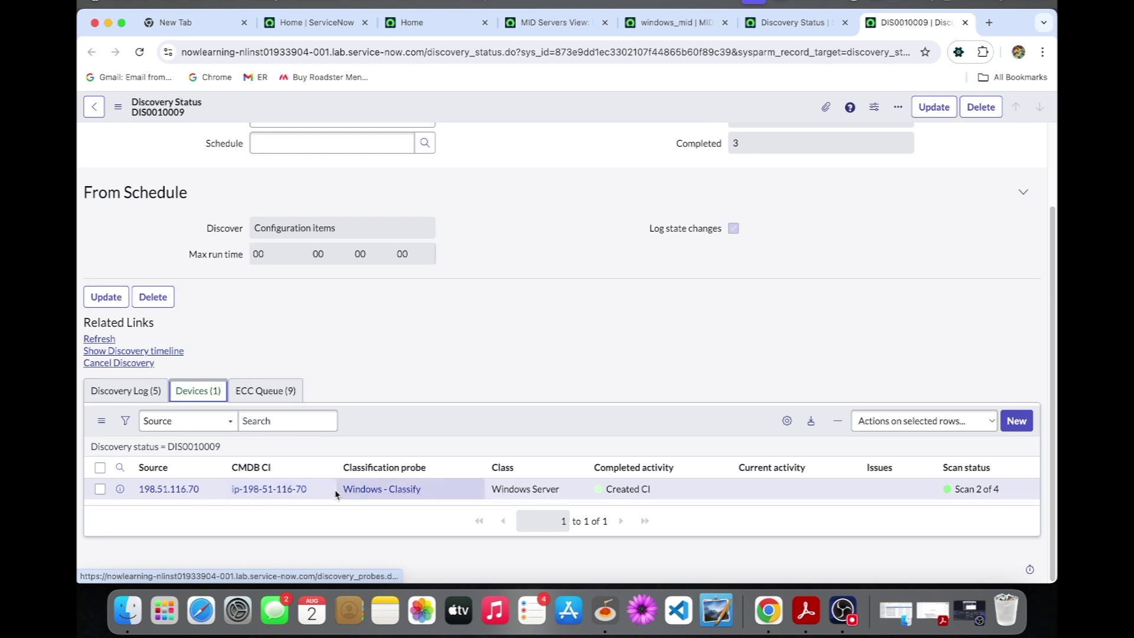
scroll(405, 348, up, 3)
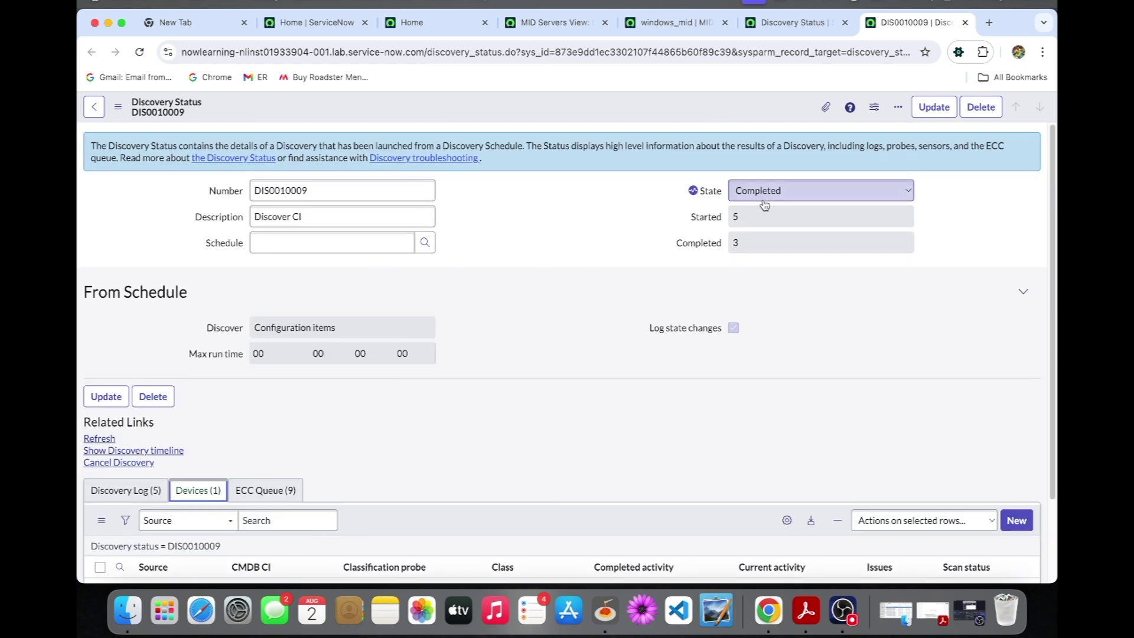
scroll(531, 384, down, 3)
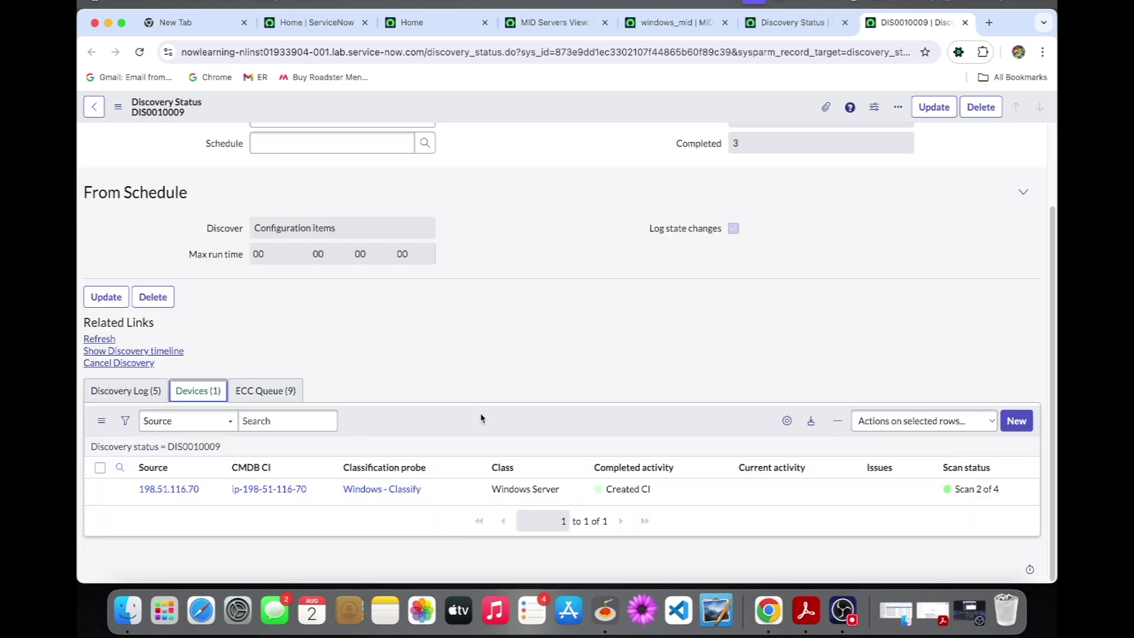
- Check the Discovered Devices count on Discovery Home, and compare it with the started and completed counts on the status record
click(450, 21)
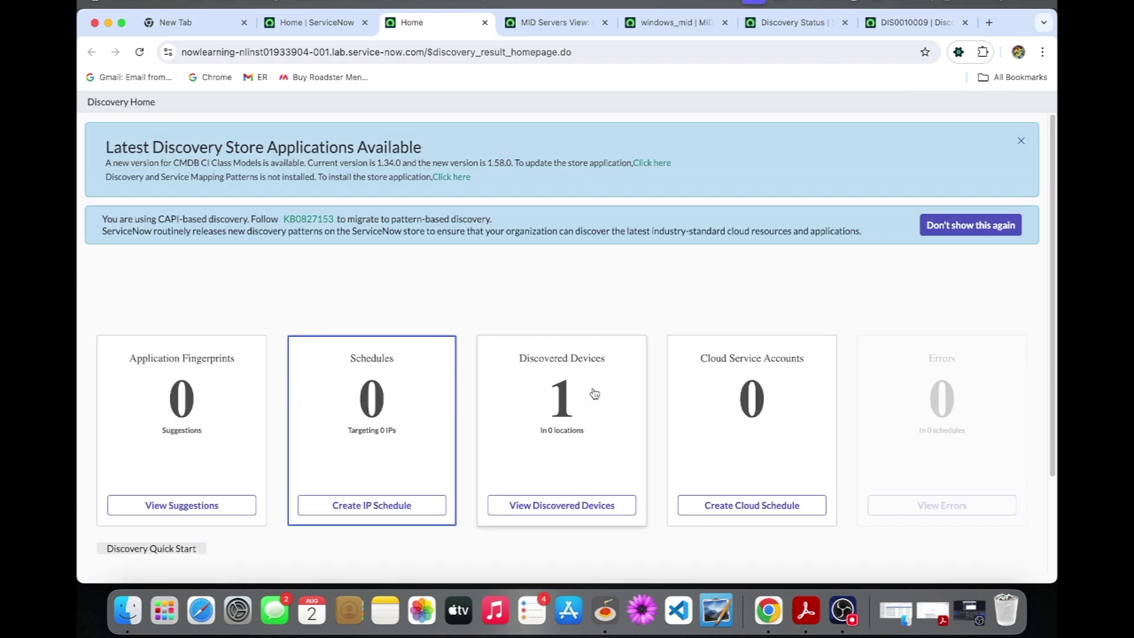
click(907, 23)
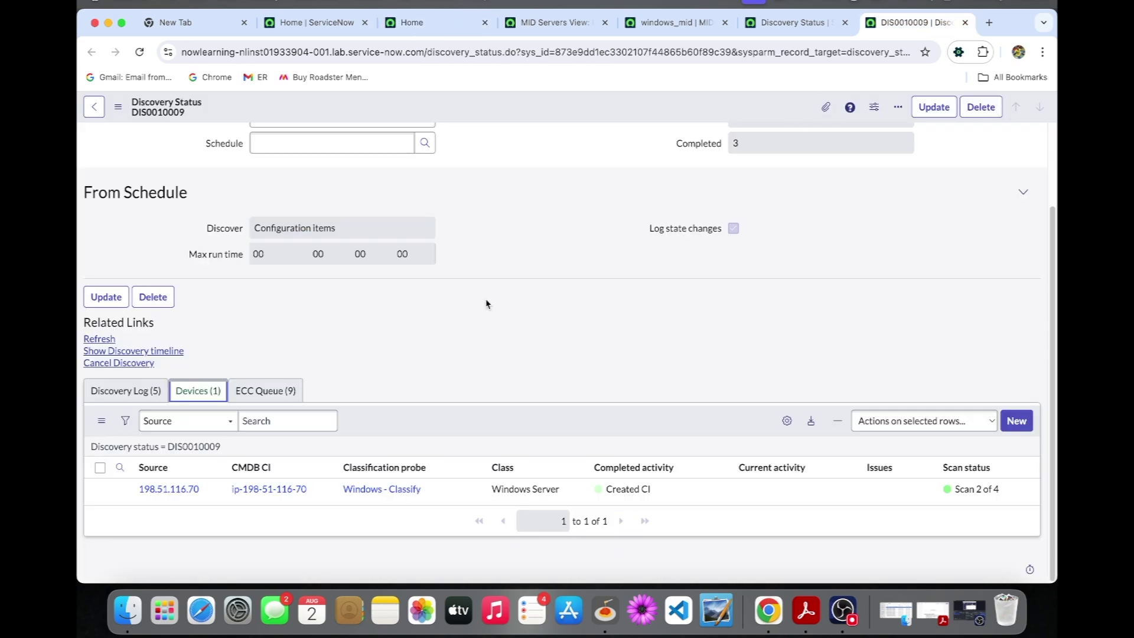
scroll(468, 324, up, 3)
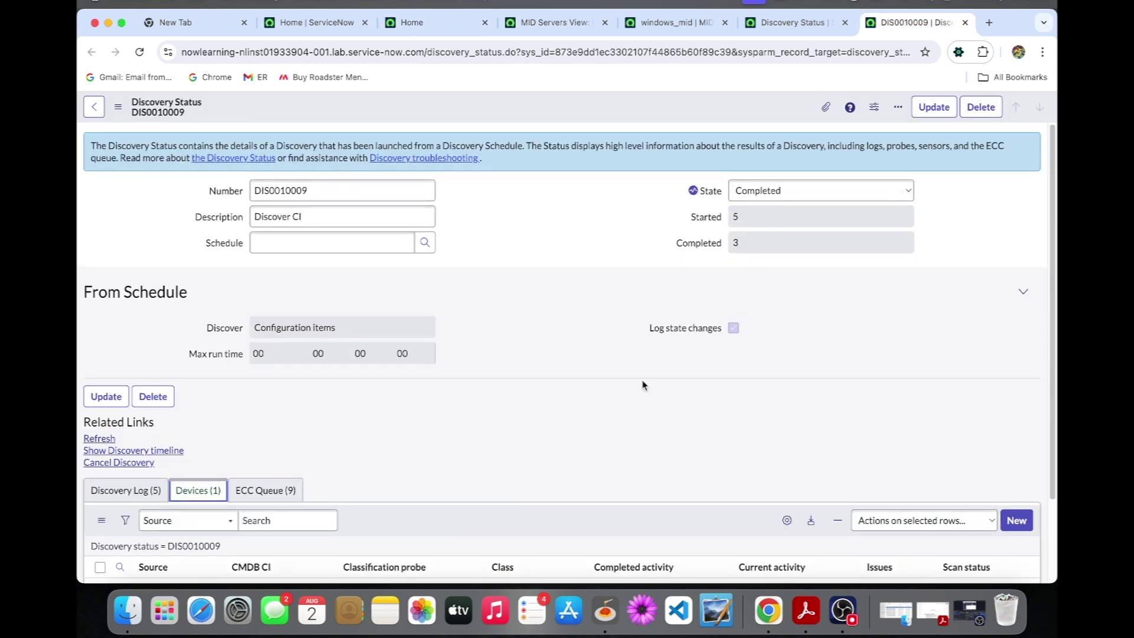
- Examine the completed discovery's ECC Queue entries and its Discovery Log messages
scroll(643, 385, down, 3)
click(265, 391)
scroll(374, 307, down, 3)
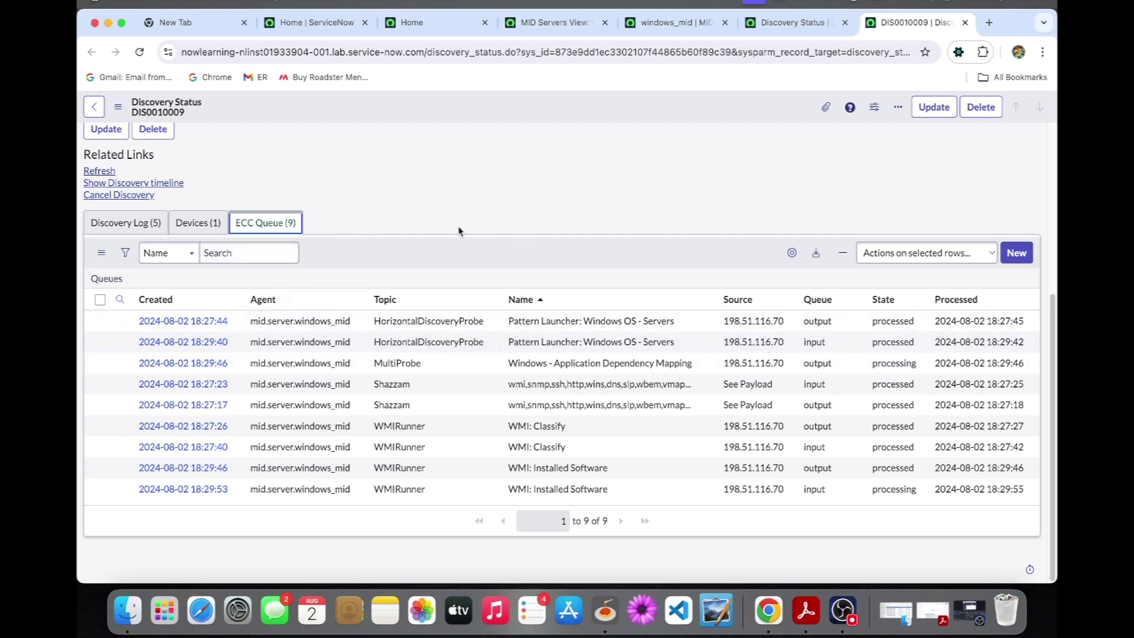
click(135, 225)
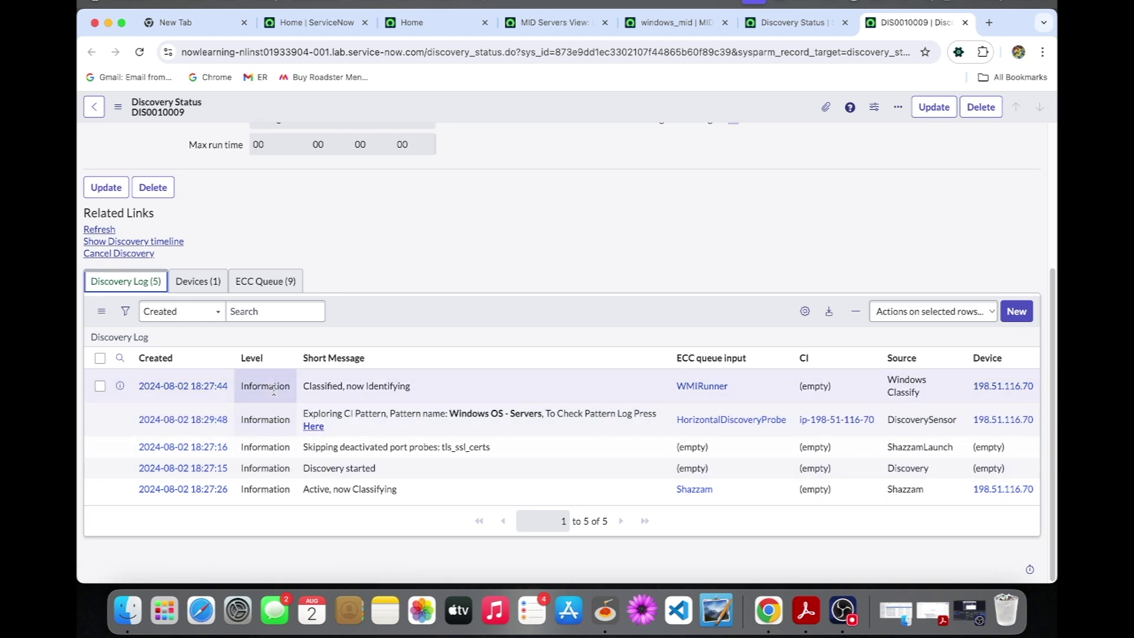
- Preview the 198.51.116.70 device from the Devices list and open its full record in a new tab
click(199, 281)
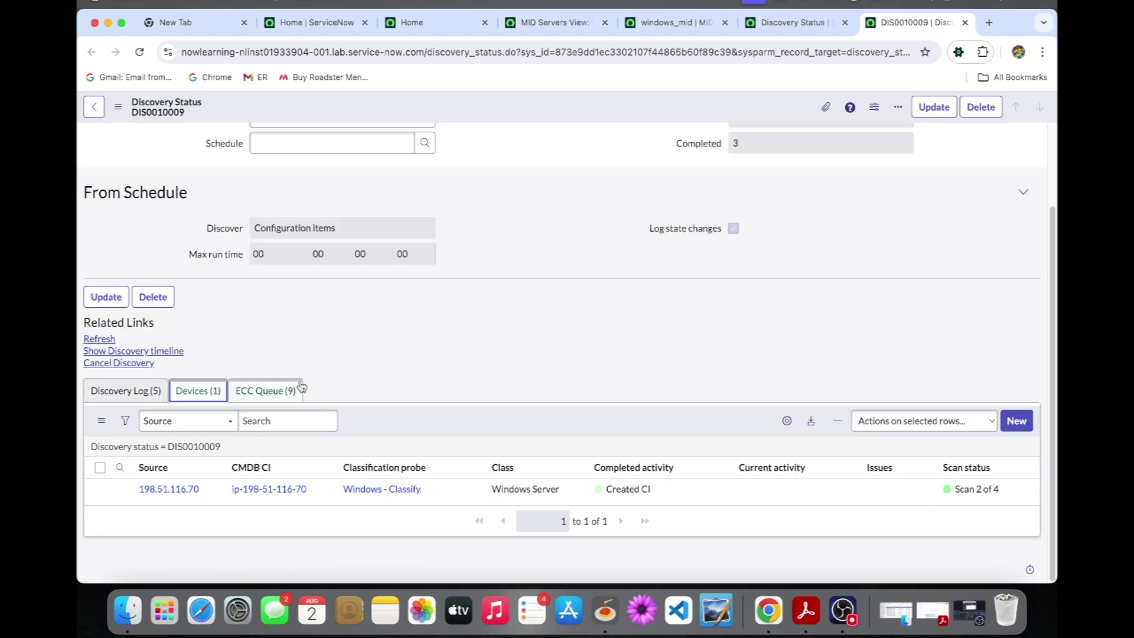
click(120, 489)
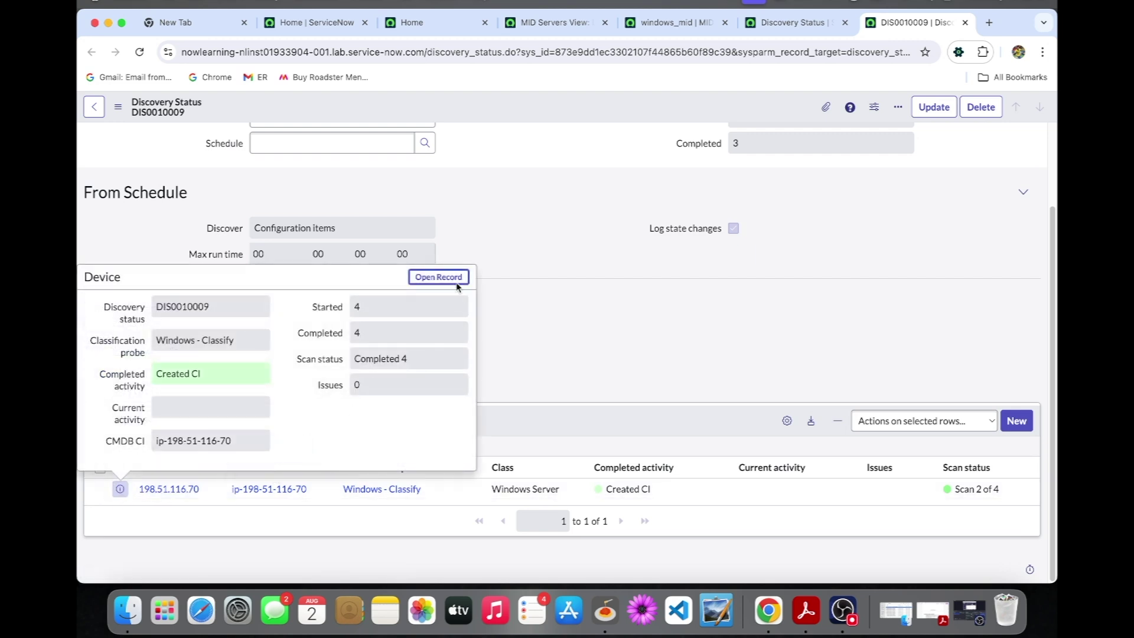
click(460, 278)
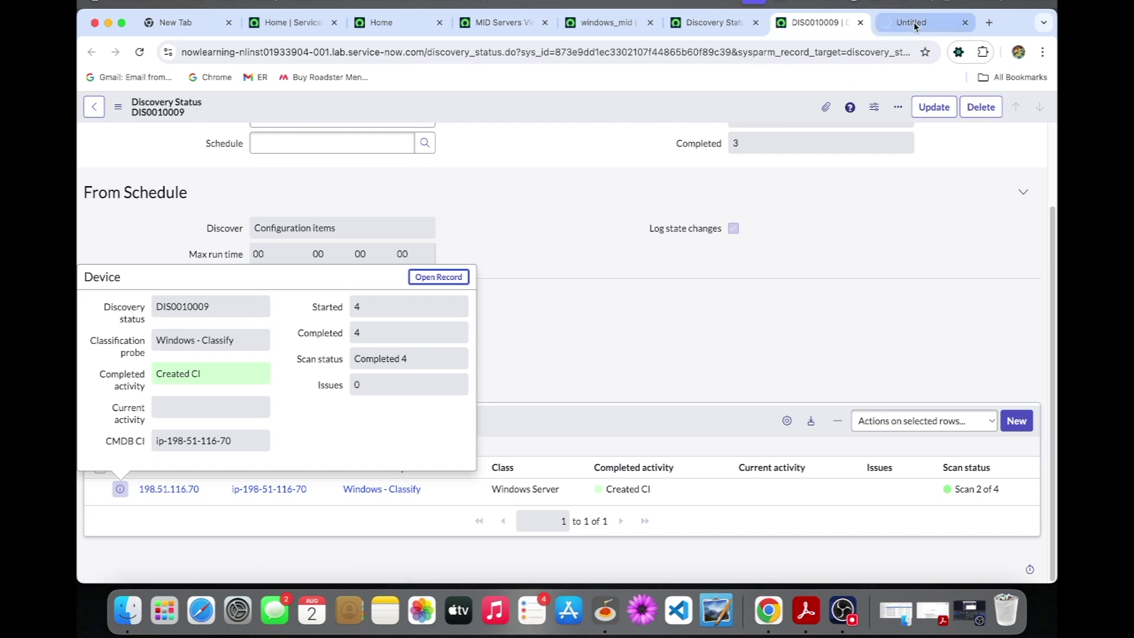
click(912, 22)
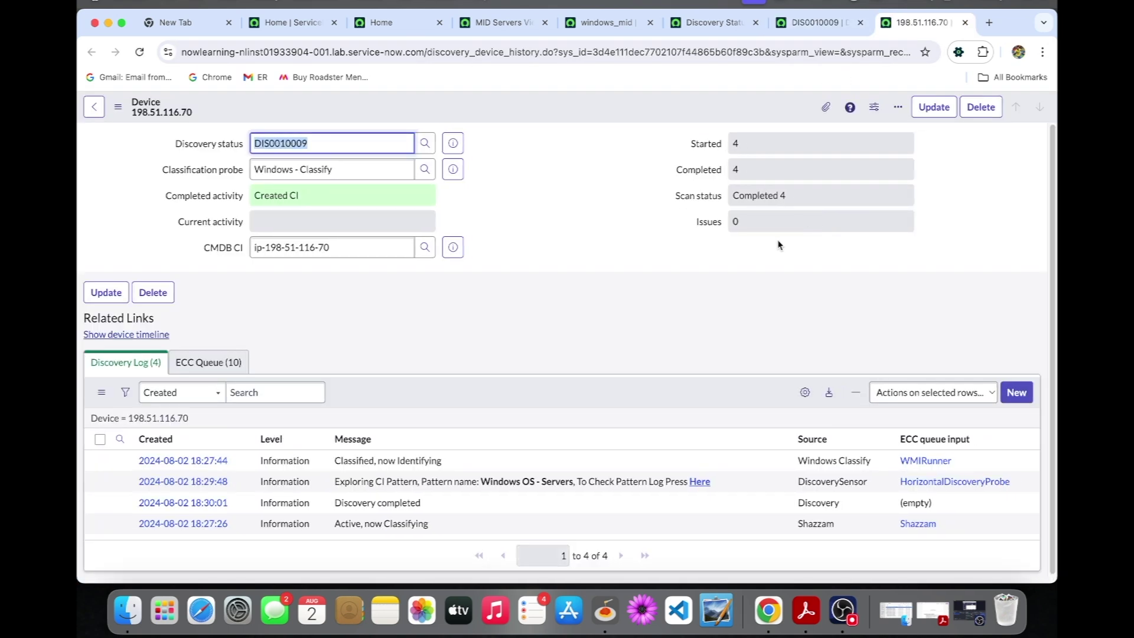
scroll(728, 261, down, 1)
scroll(711, 263, up, 1)
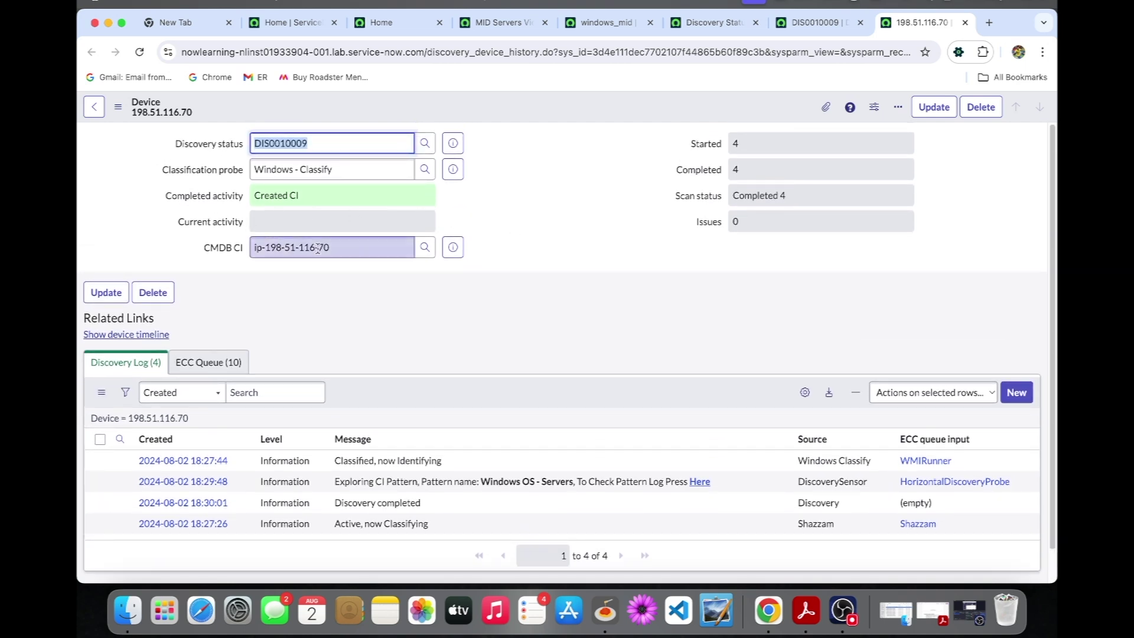
click(456, 254)
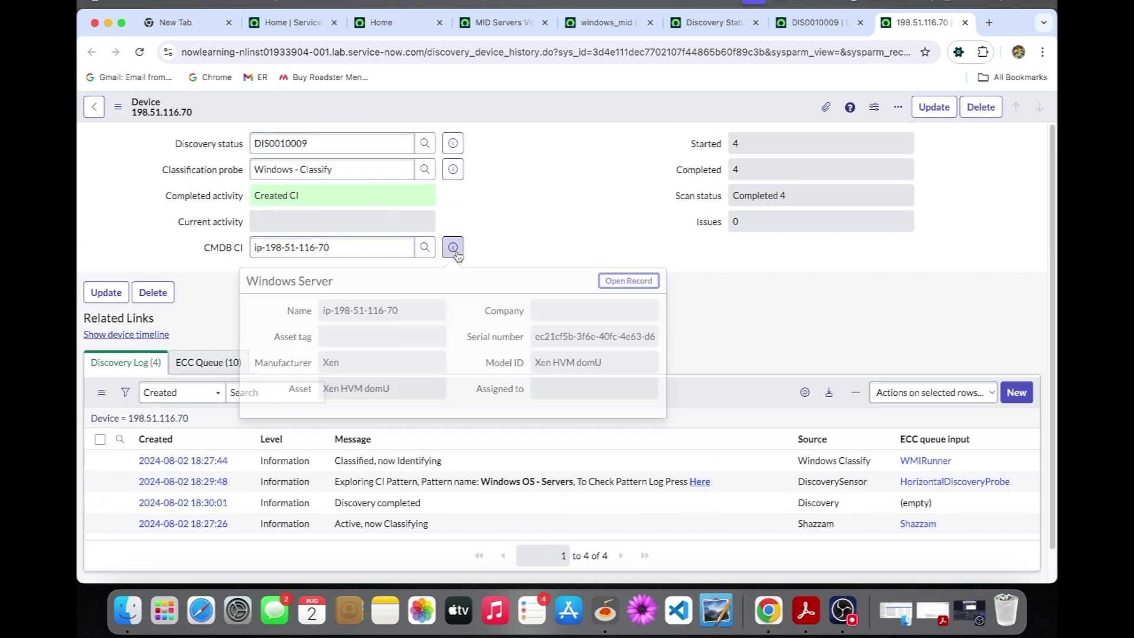
- Open the linked Windows Server CI record in a new tab and review its configuration and related items
super+click(628, 281)
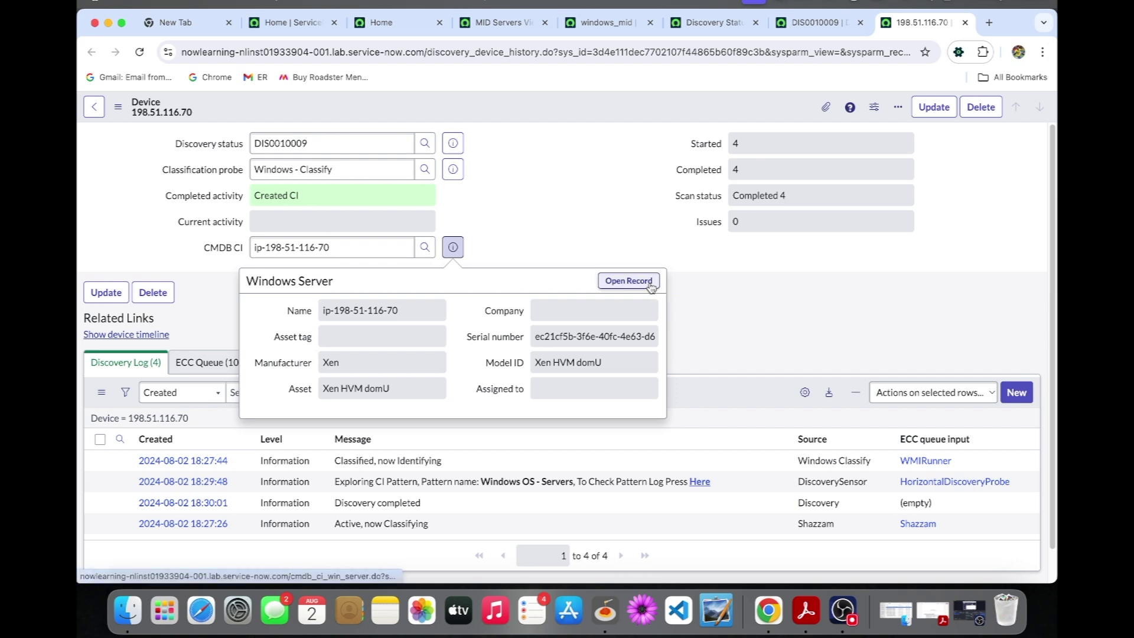
click(922, 22)
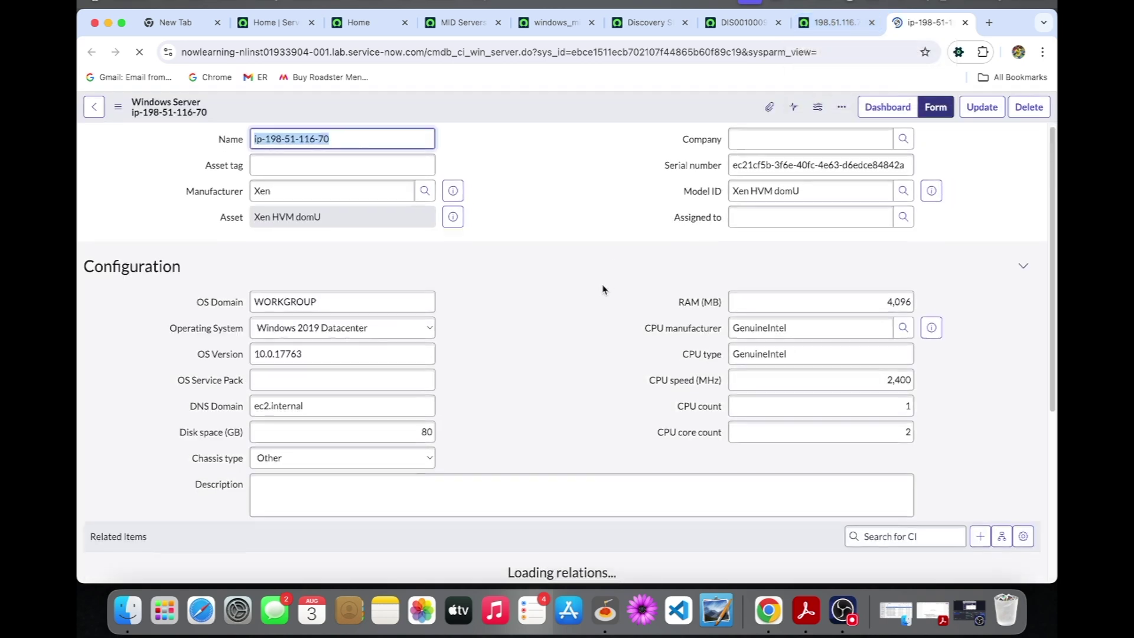
scroll(603, 290, down, 7)
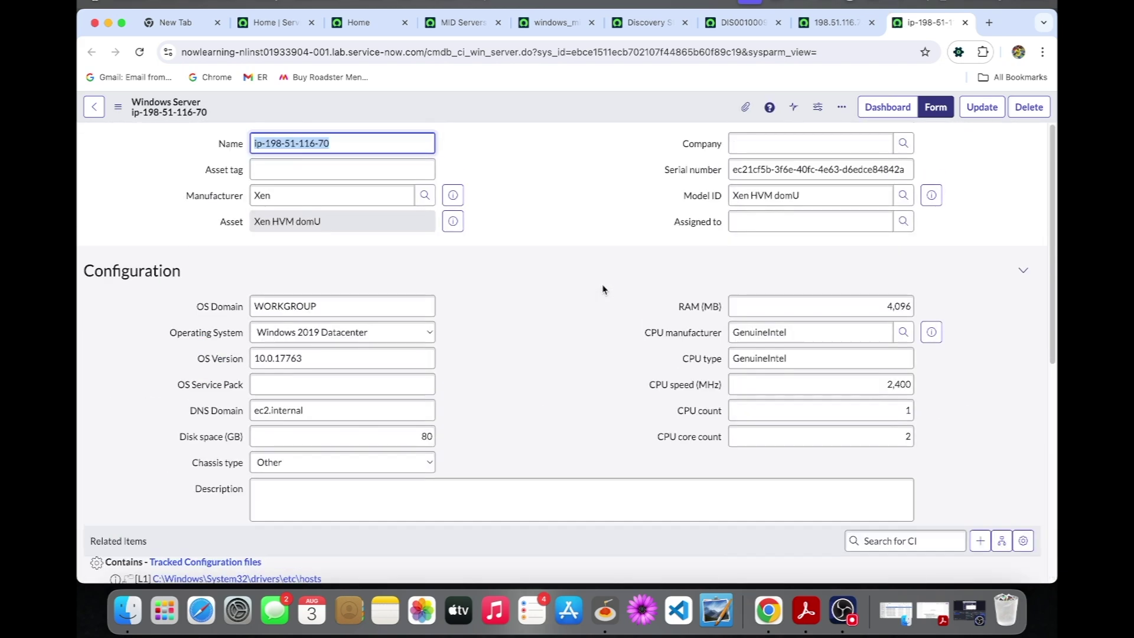
- Check the Schedules count on Discovery Home and return to the instance's main home page
click(656, 26)
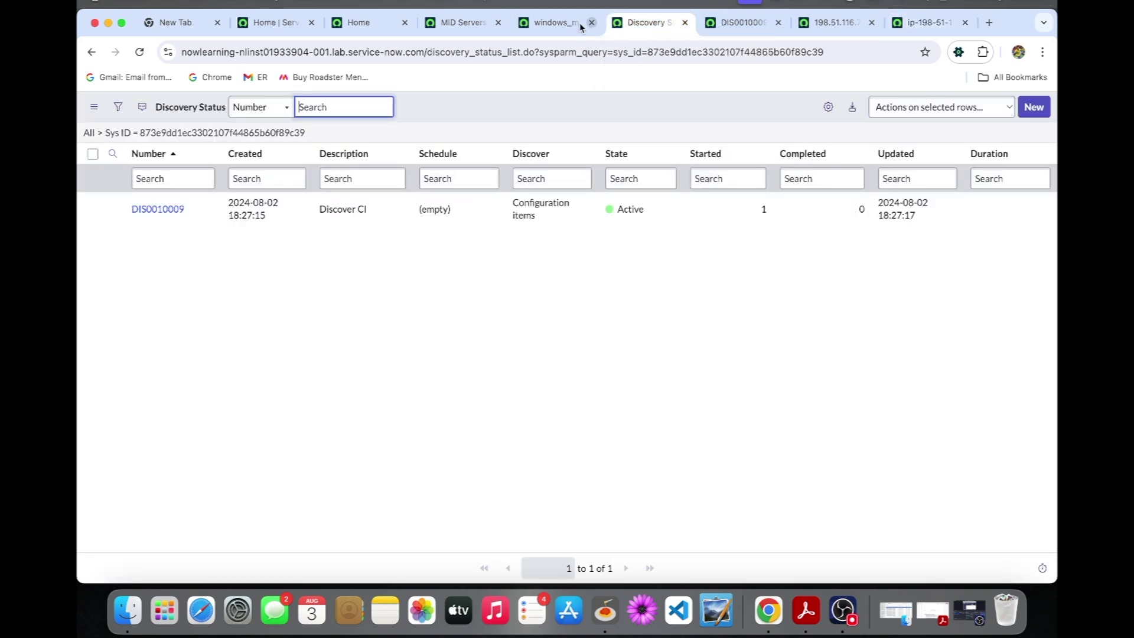
click(538, 26)
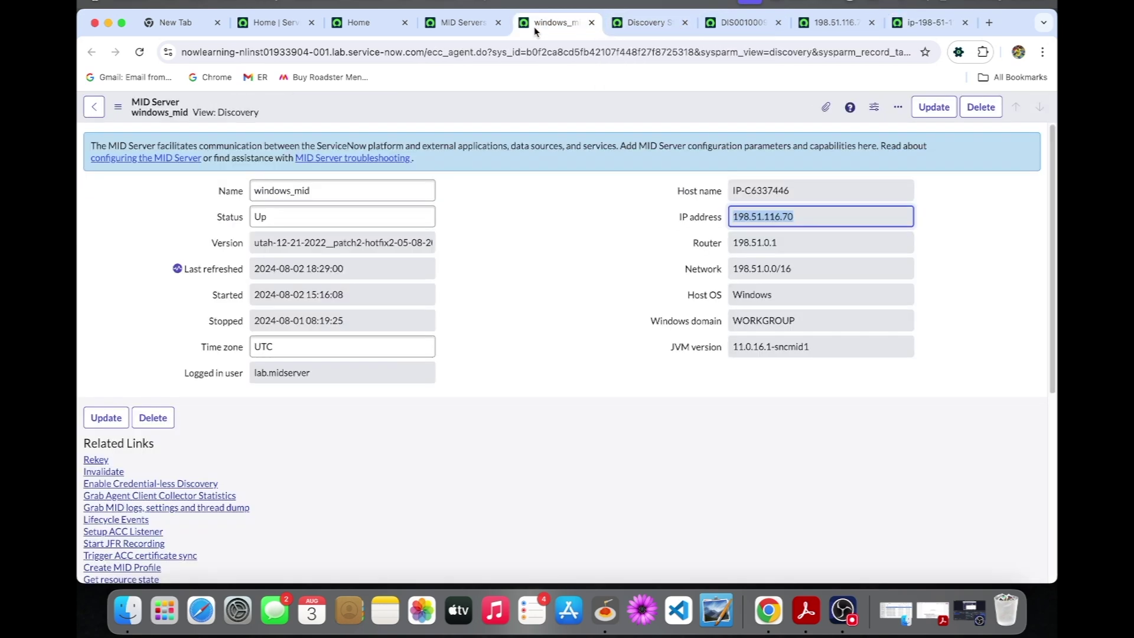
click(471, 28)
click(376, 29)
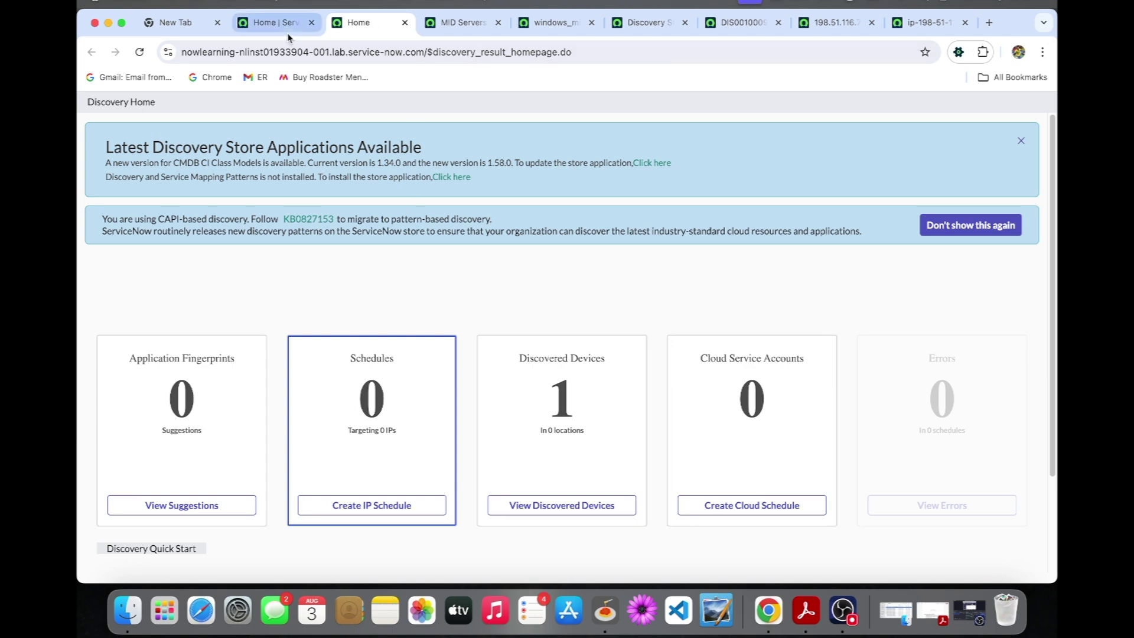
click(276, 22)
click(186, 145)
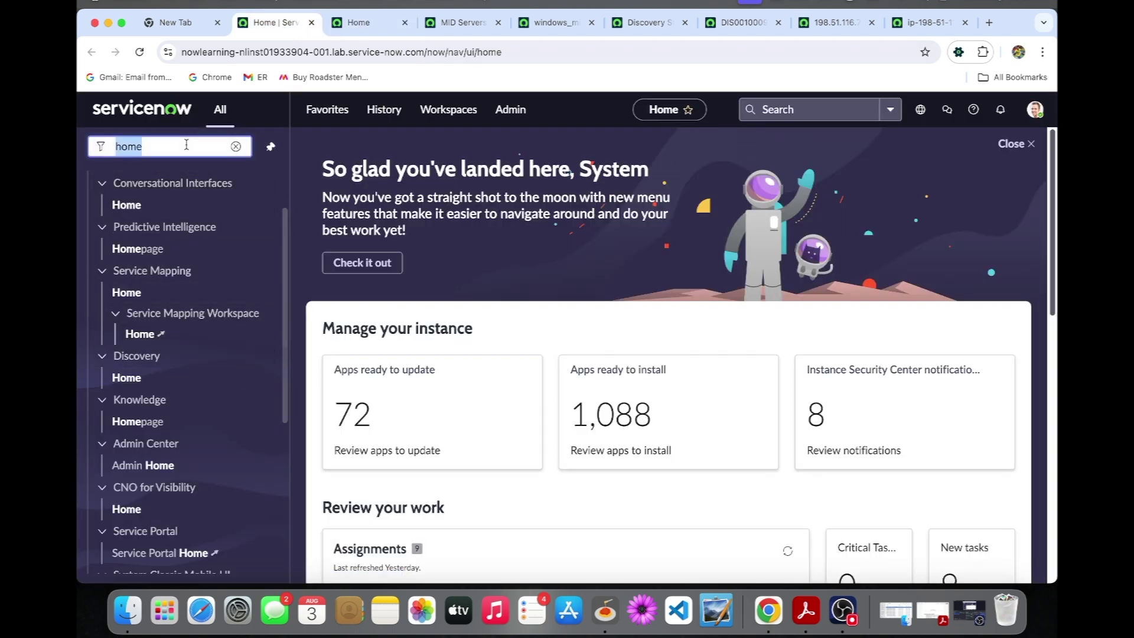
text(schedule)
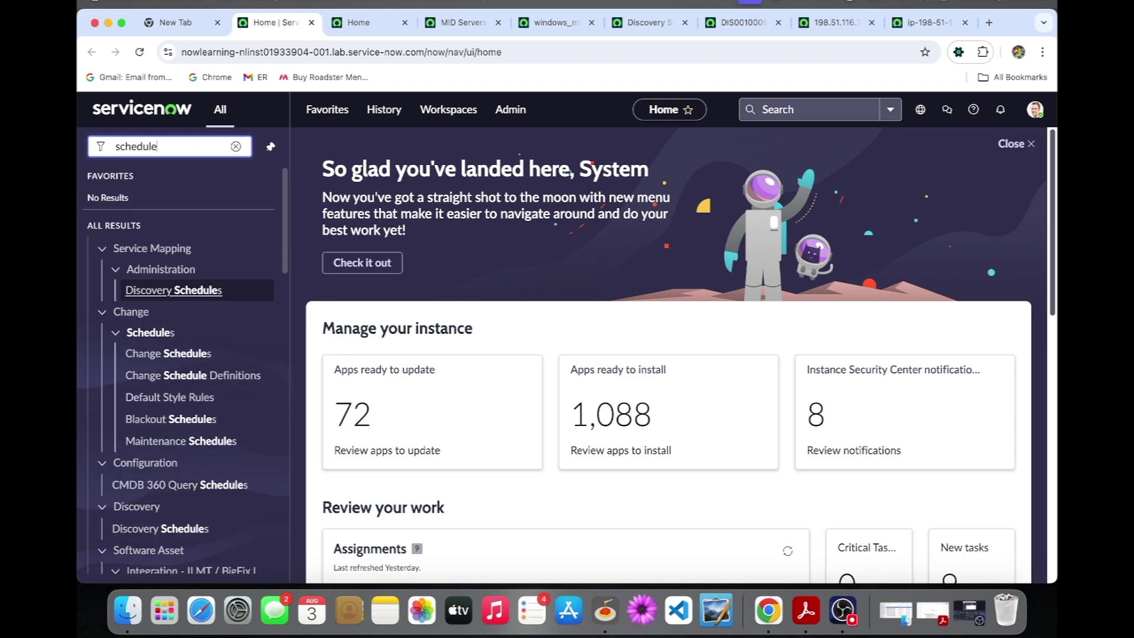
text( dis)
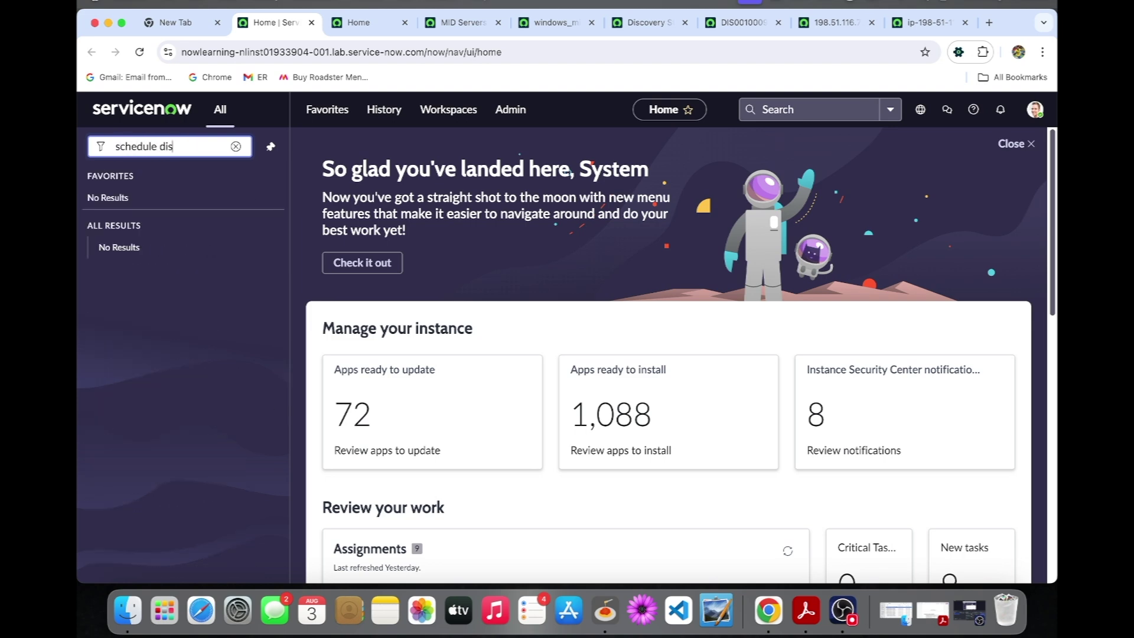
key(BackSpace)
key(BackSpace)
key(BackSpace)
key(BackSpace)
key(BackSpace)
key(BackSpace)
key(BackSpace)
- Filter the application navigator for "discovery" and open the Discovery Schedules list in a new tab
text(discovery)
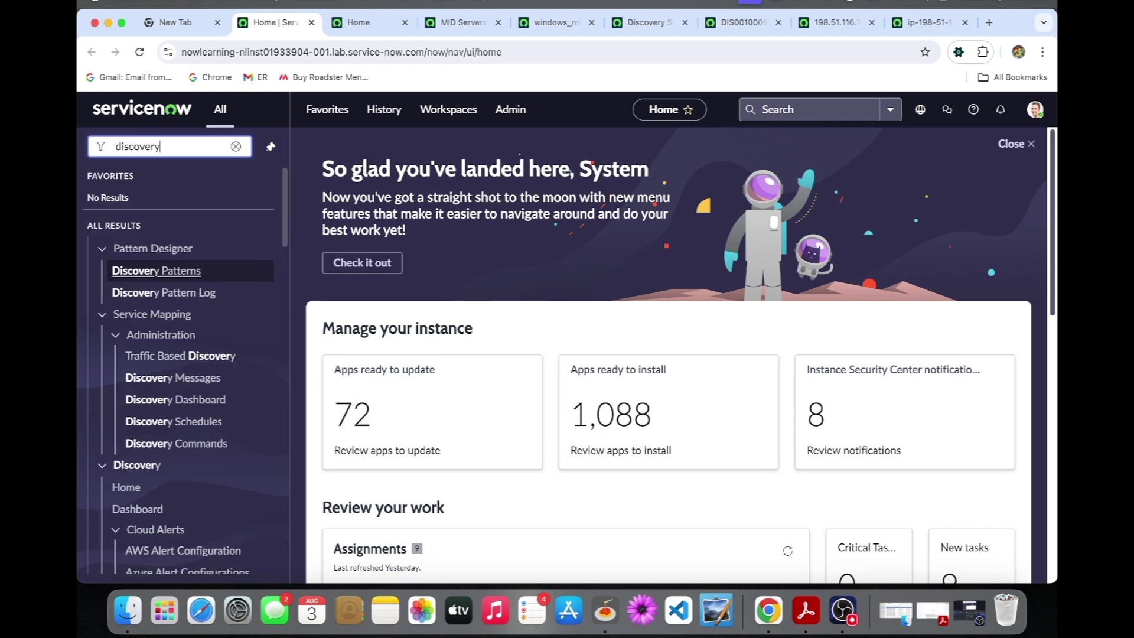
scroll(187, 289, down, 5)
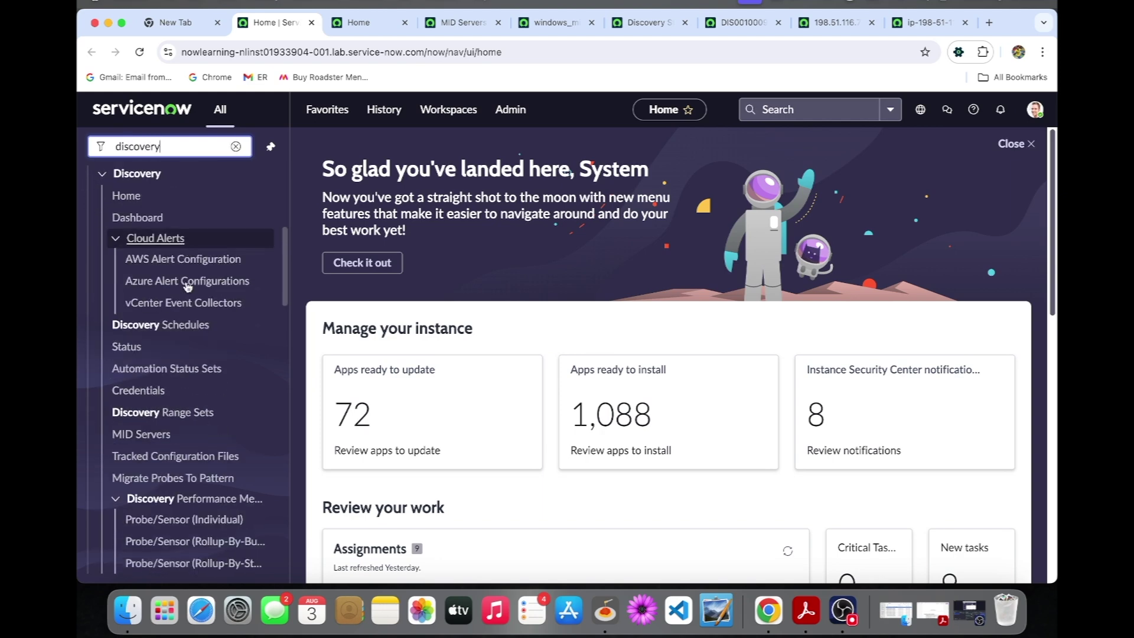
super+click(190, 324)
click(344, 23)
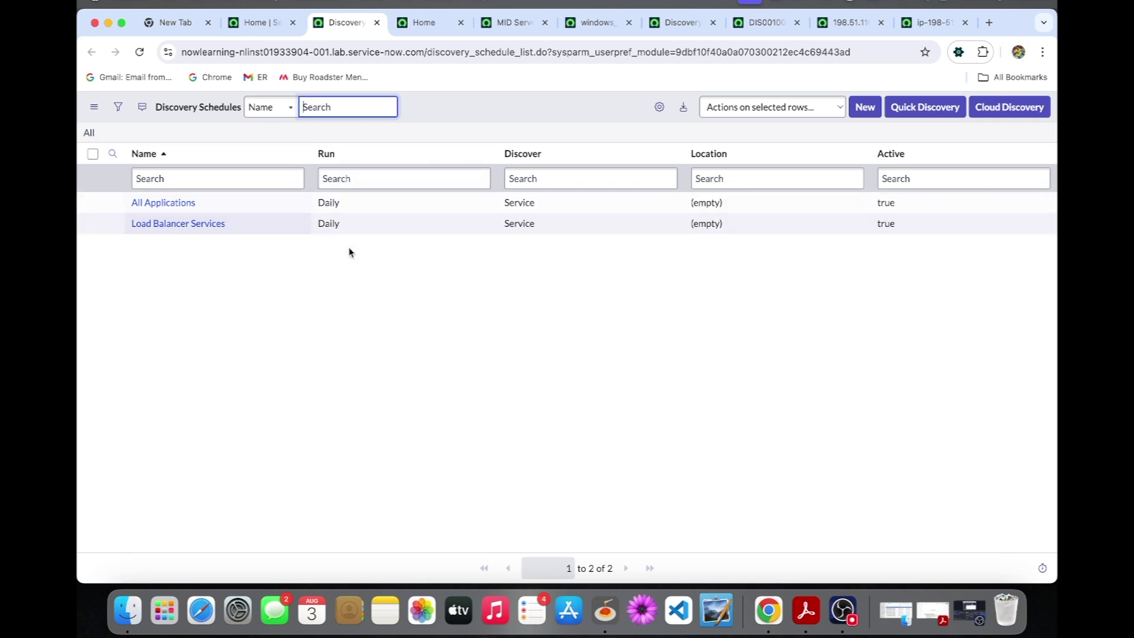
- Create a new discovery schedule and name it "My windows server discovery"
click(859, 108)
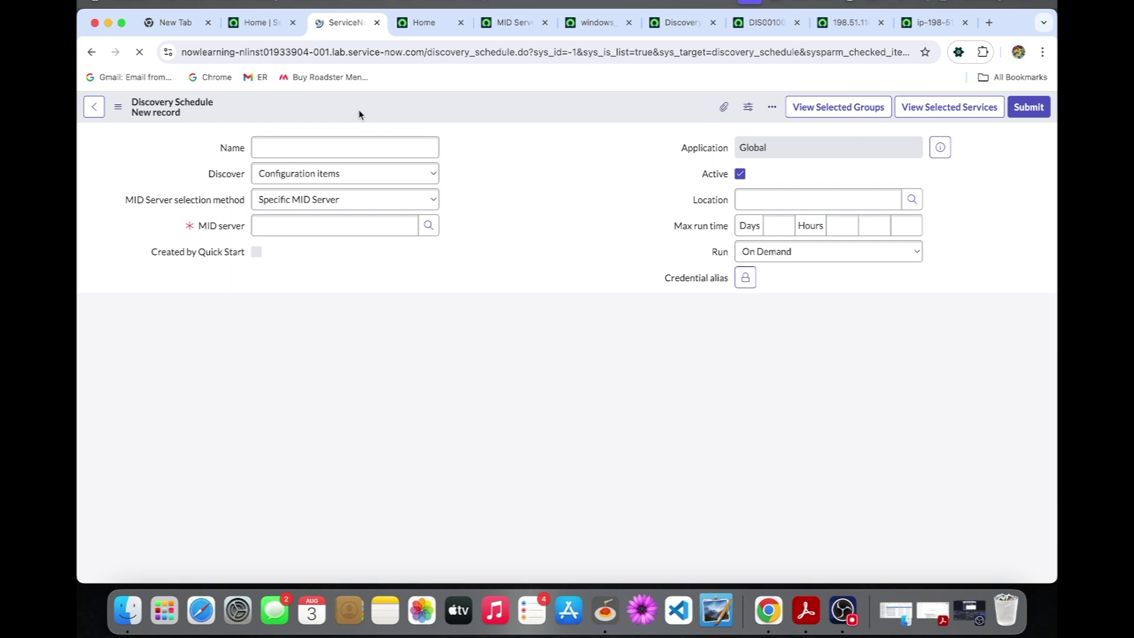
click(359, 146)
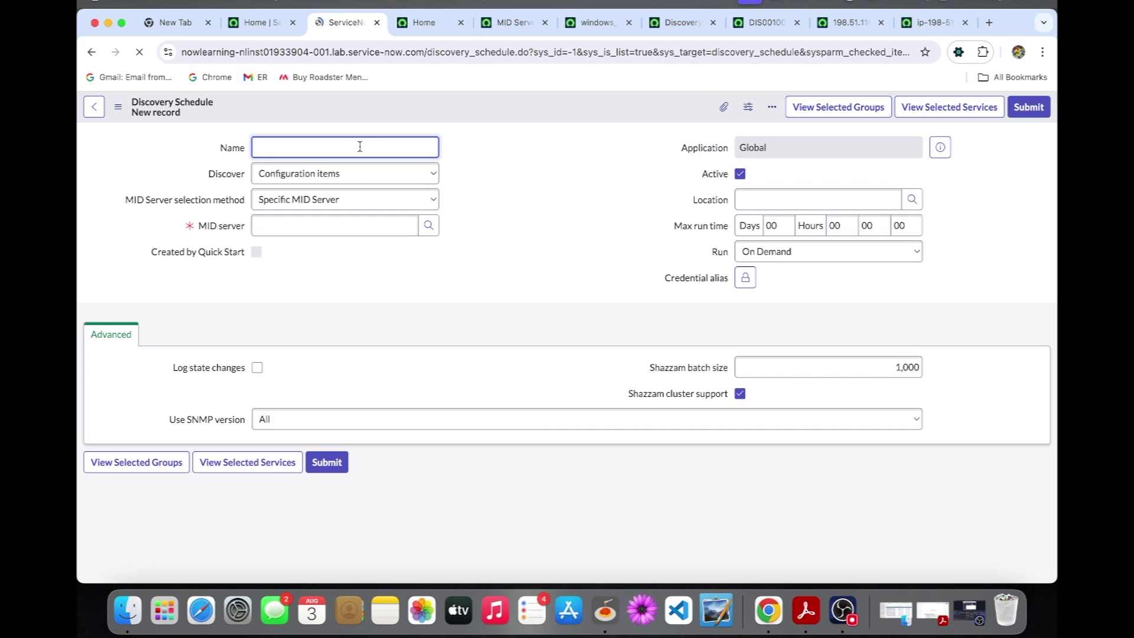
text(My w)
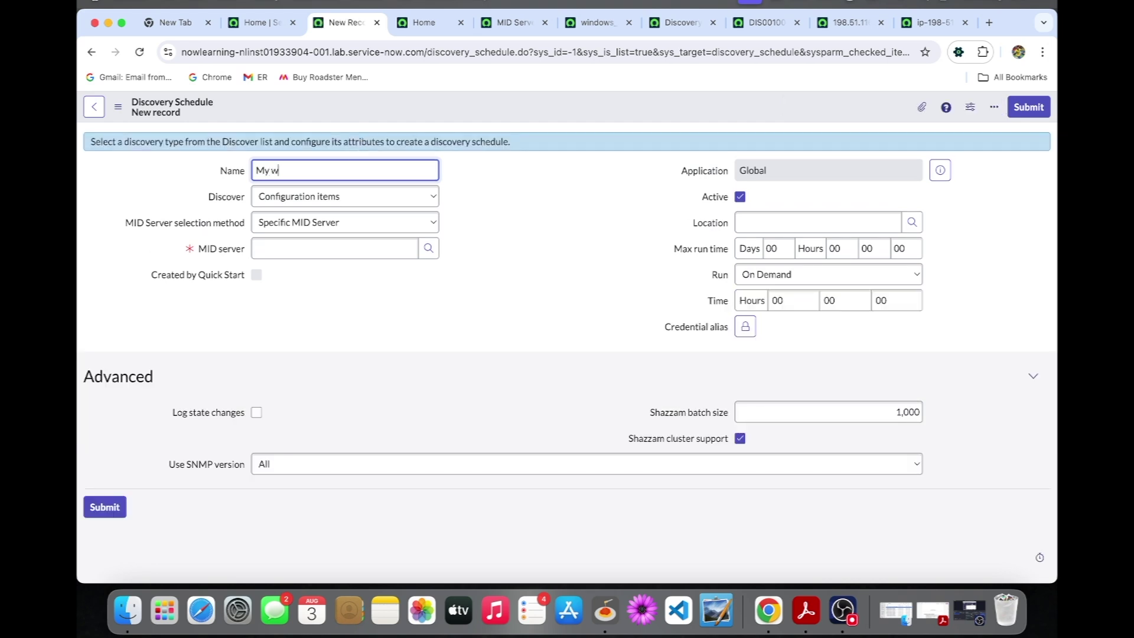
text(ins)
text(do)
text(ws serv)
text(er)
text( discov)
text(ery)
- Assign windows_mid as the schedule's MID server and save the record without leaving the form
click(428, 248)
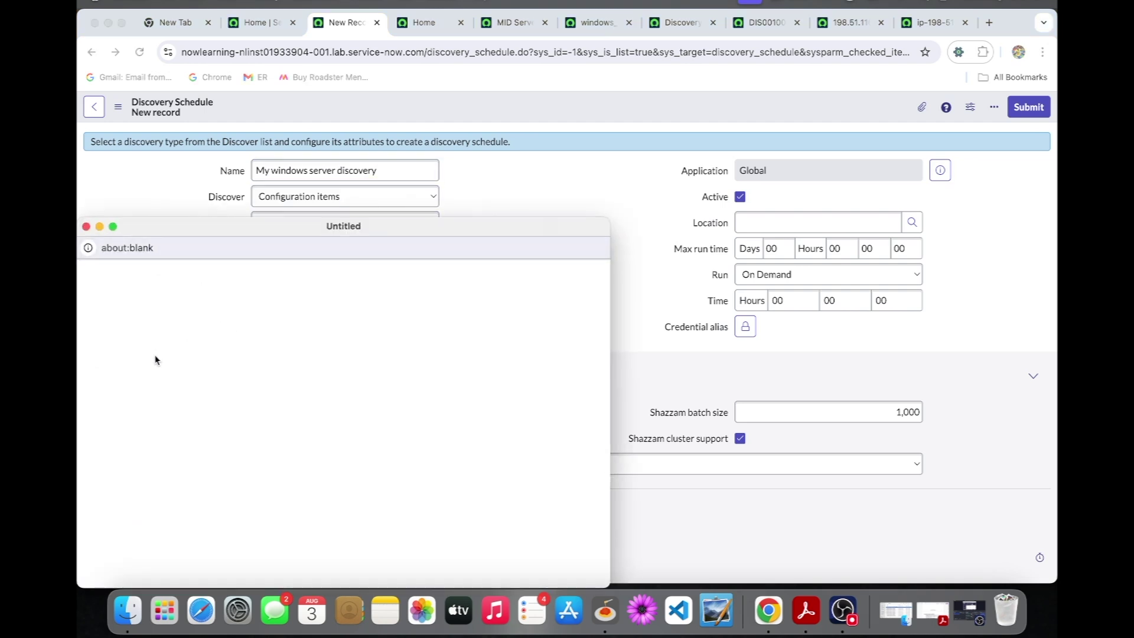
click(164, 382)
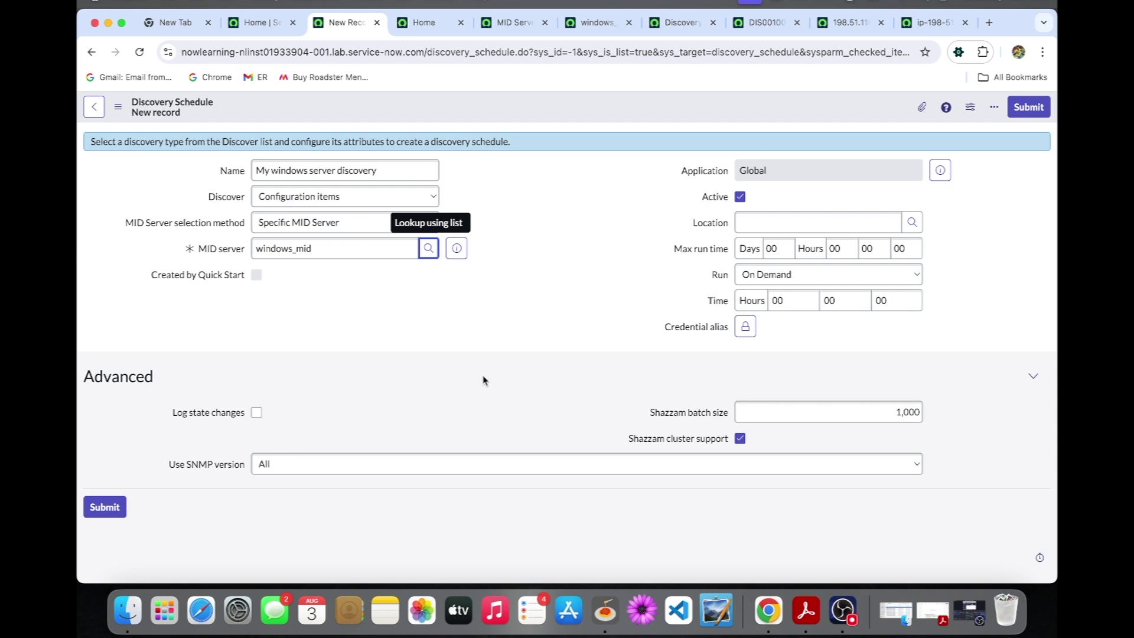
right_click(532, 101)
click(553, 108)
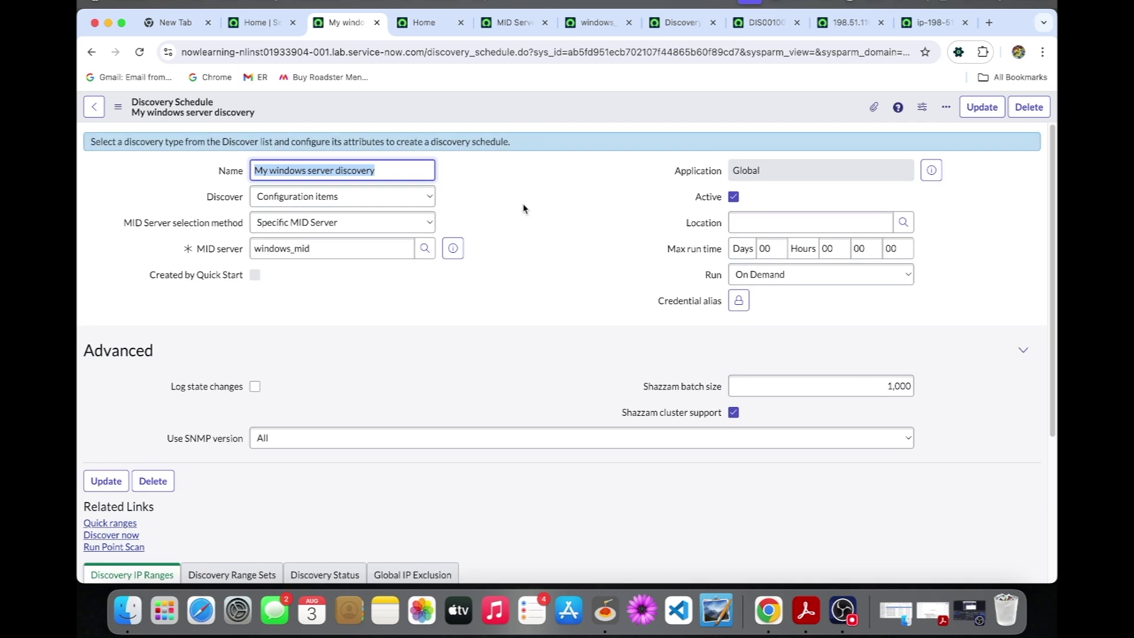
- Use Quick Ranges to add the windows_mid server's IP address, 198.51.116.70, to the discovery schedule
scroll(522, 203, down, 4)
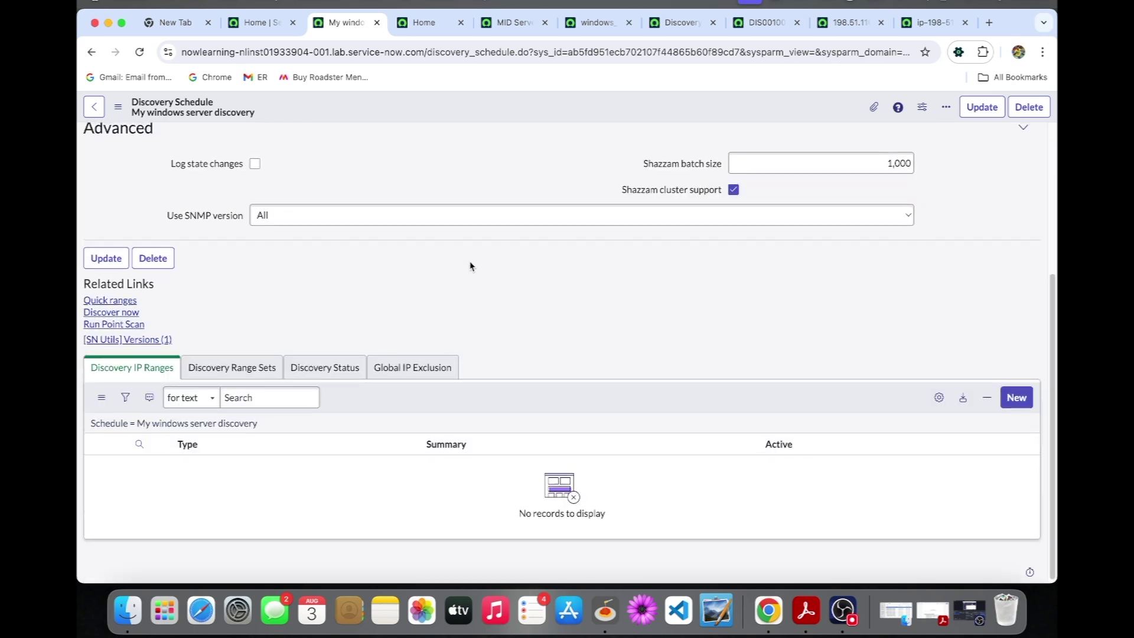
click(98, 305)
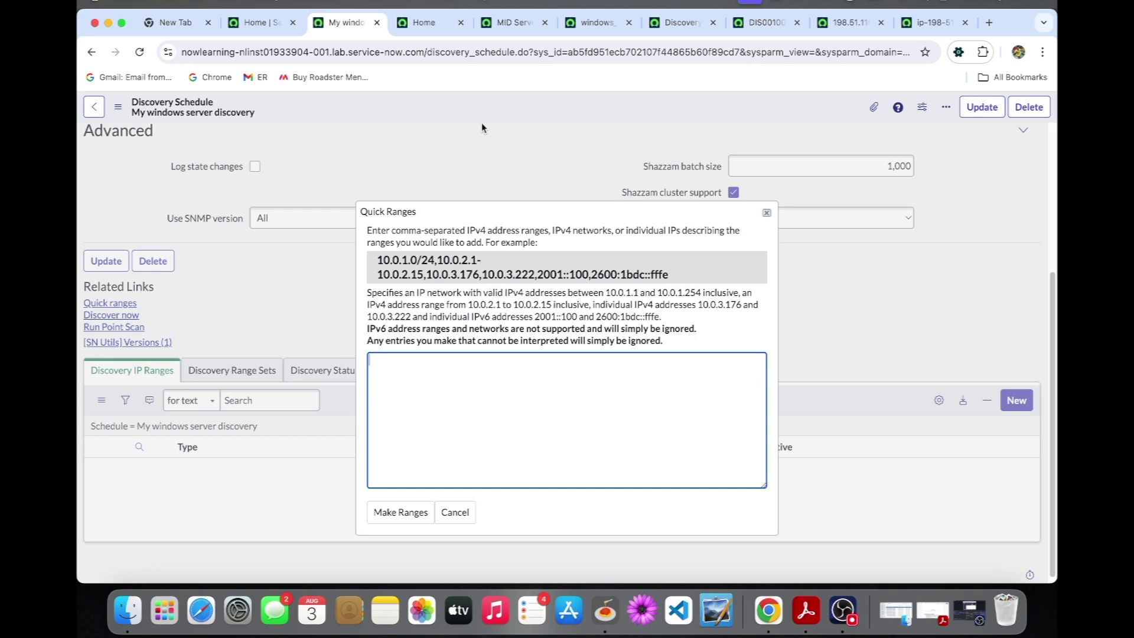
click(502, 30)
click(594, 22)
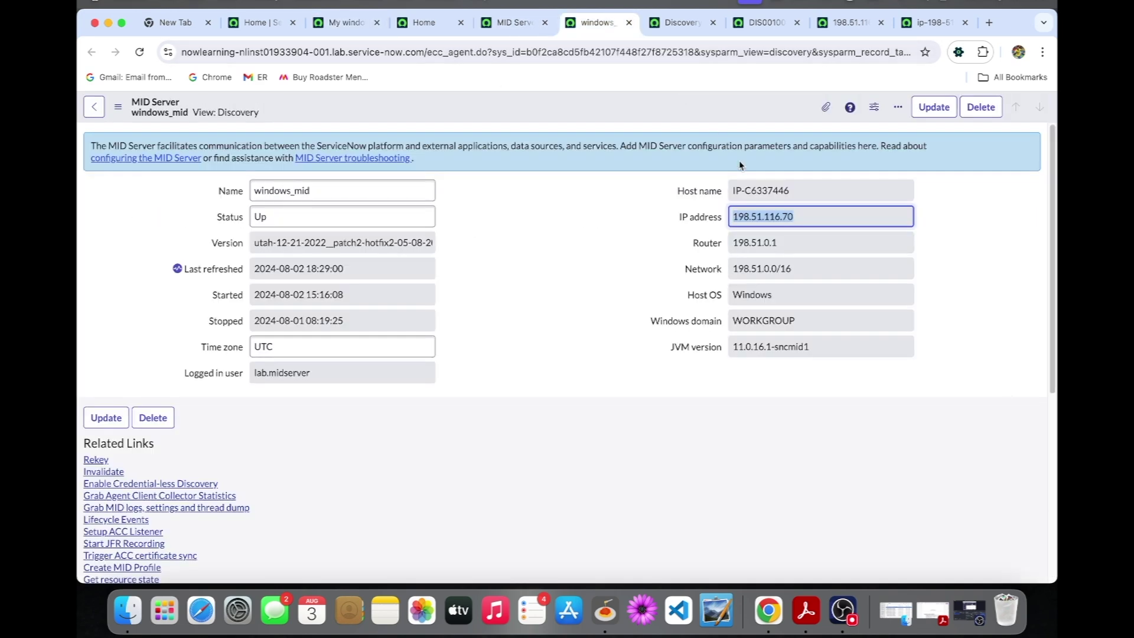
drag(763, 216, 762, 217)
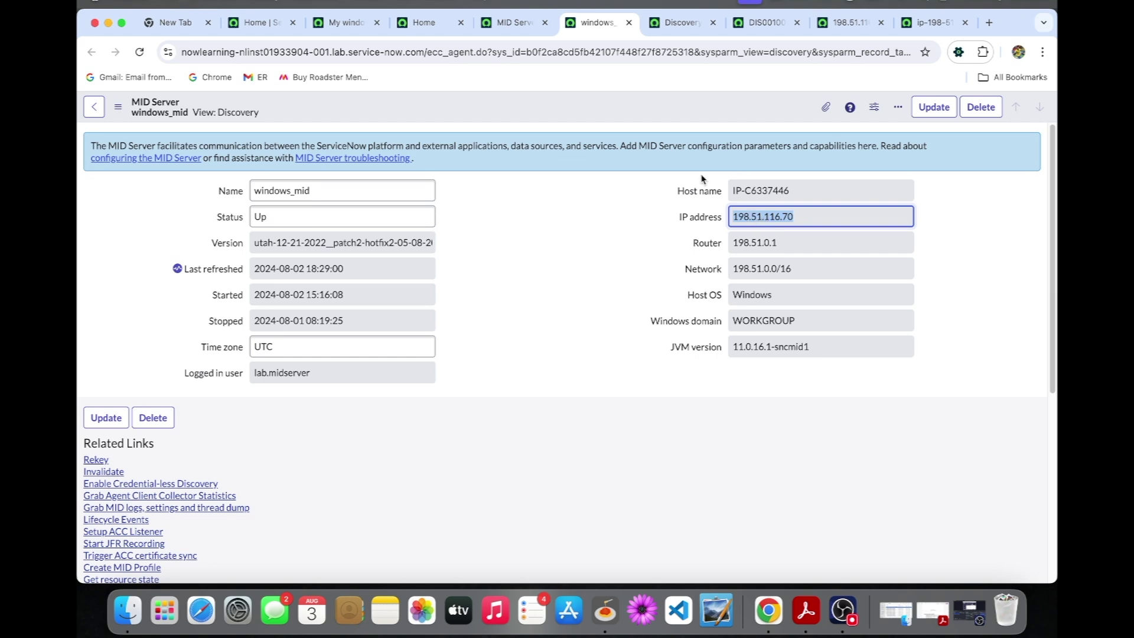
click(345, 25)
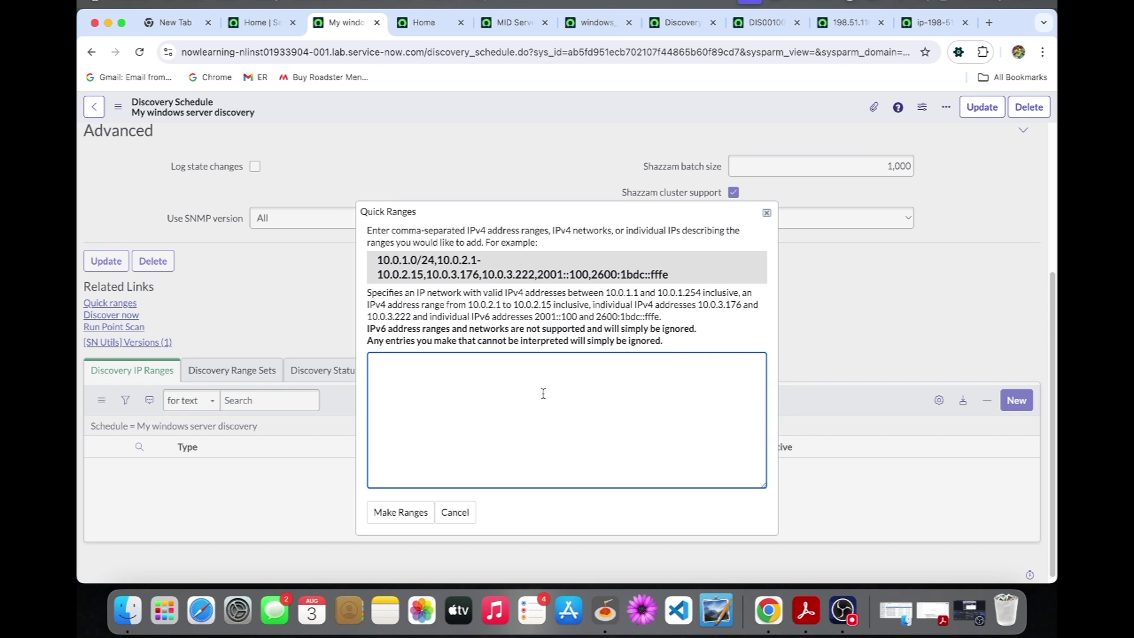
text(198.51.116.70)
click(405, 512)
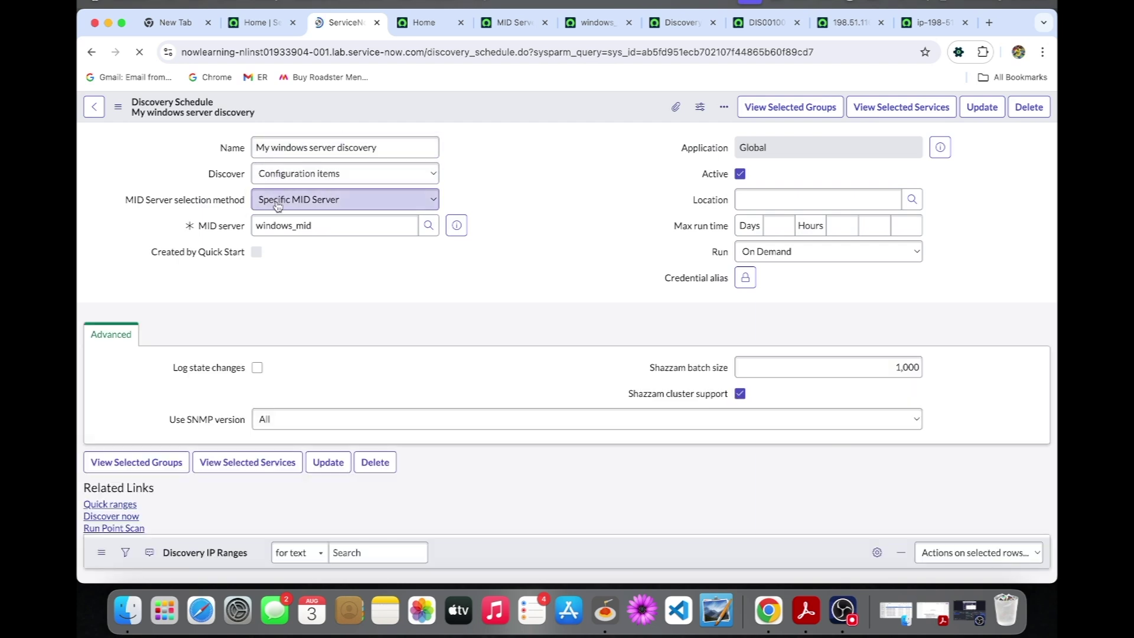
scroll(275, 208, down, 3)
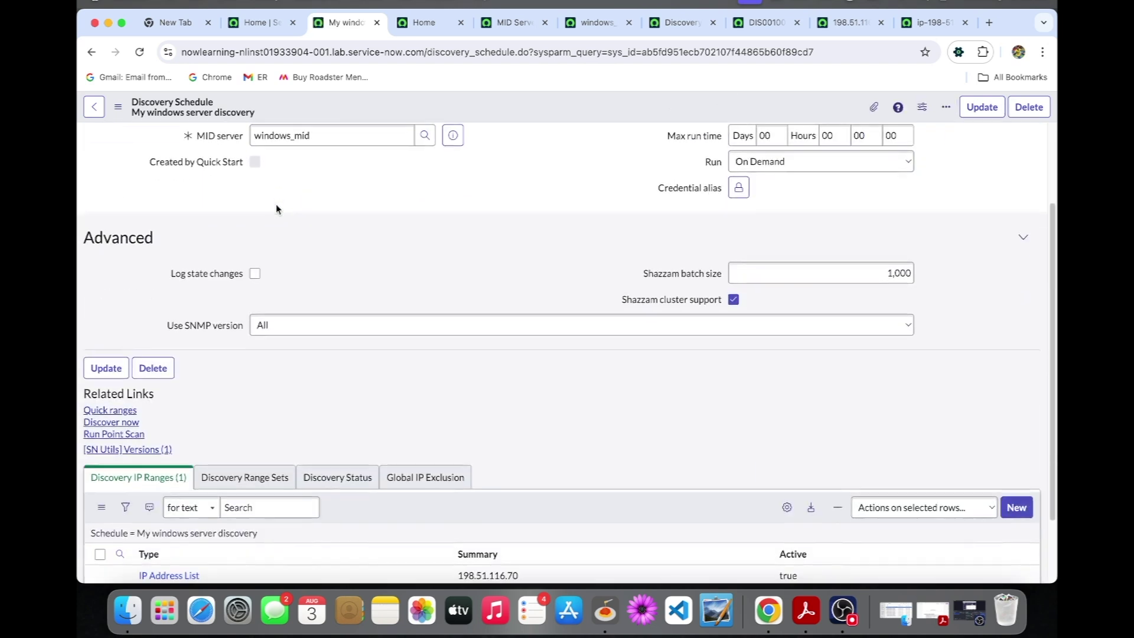
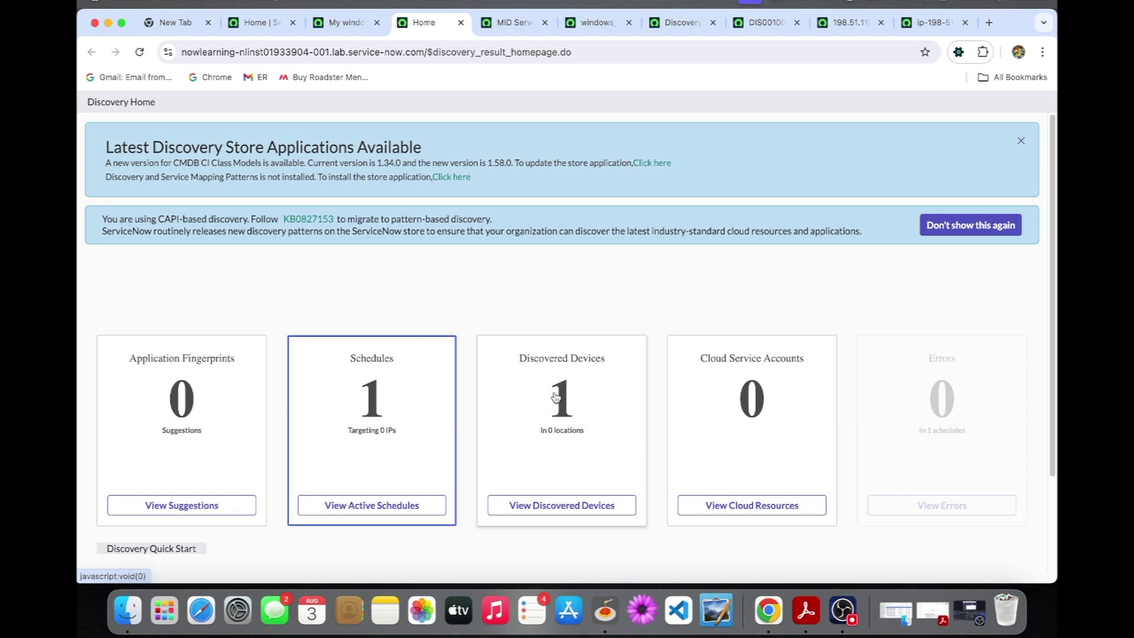
- Return to the My windows server discovery schedule and review its available Run frequencies, keeping On Demand
click(342, 26)
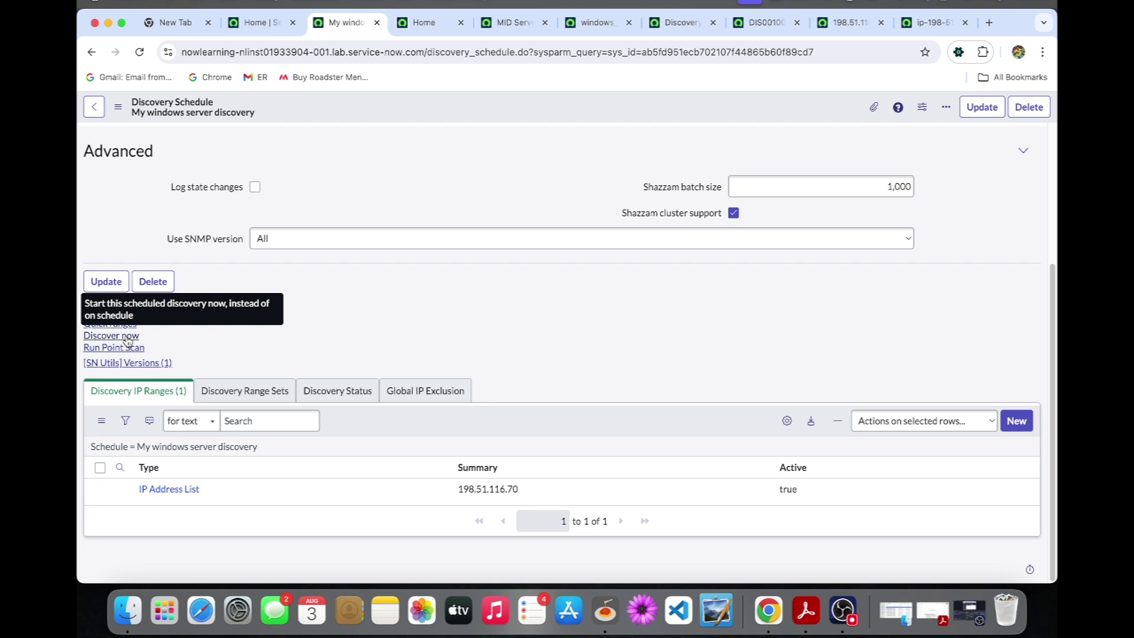
scroll(473, 362, up, 4)
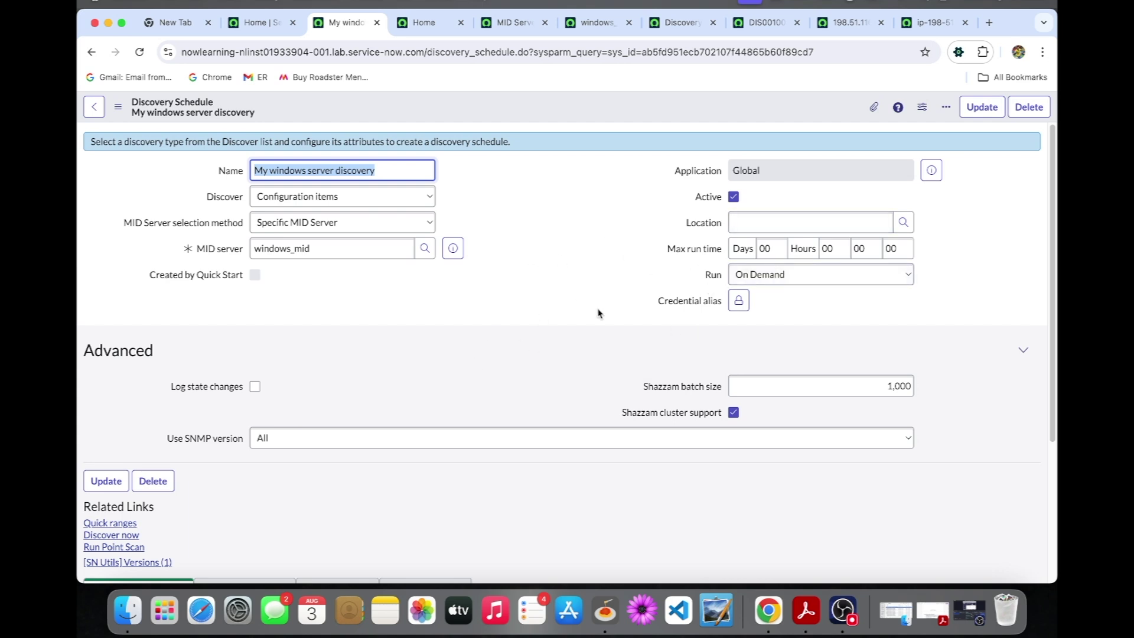
click(792, 278)
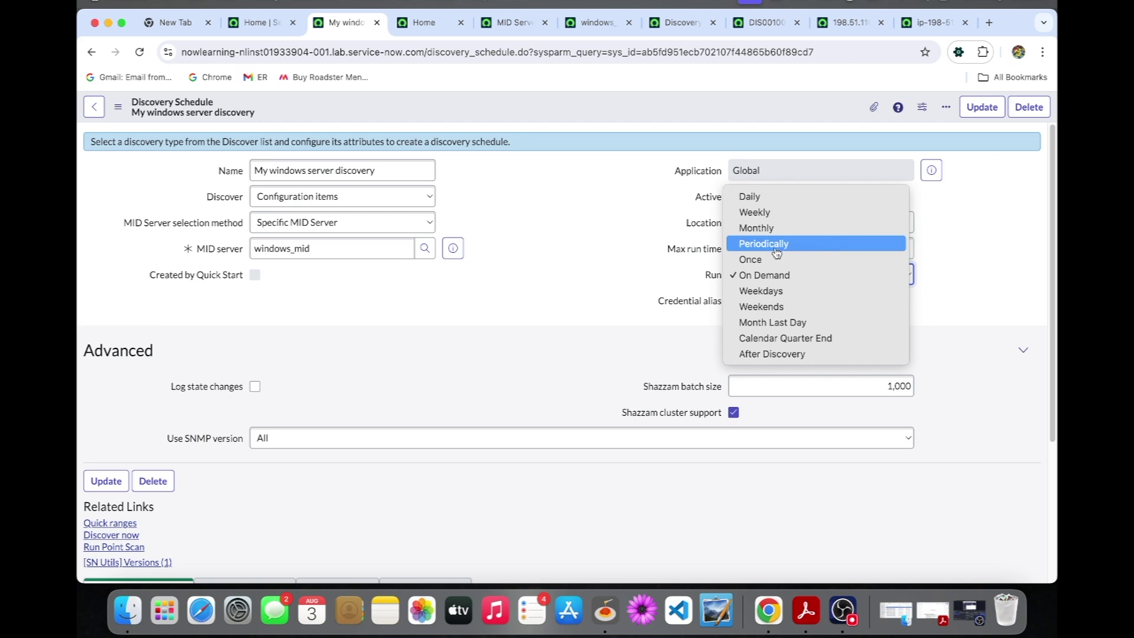
click(598, 262)
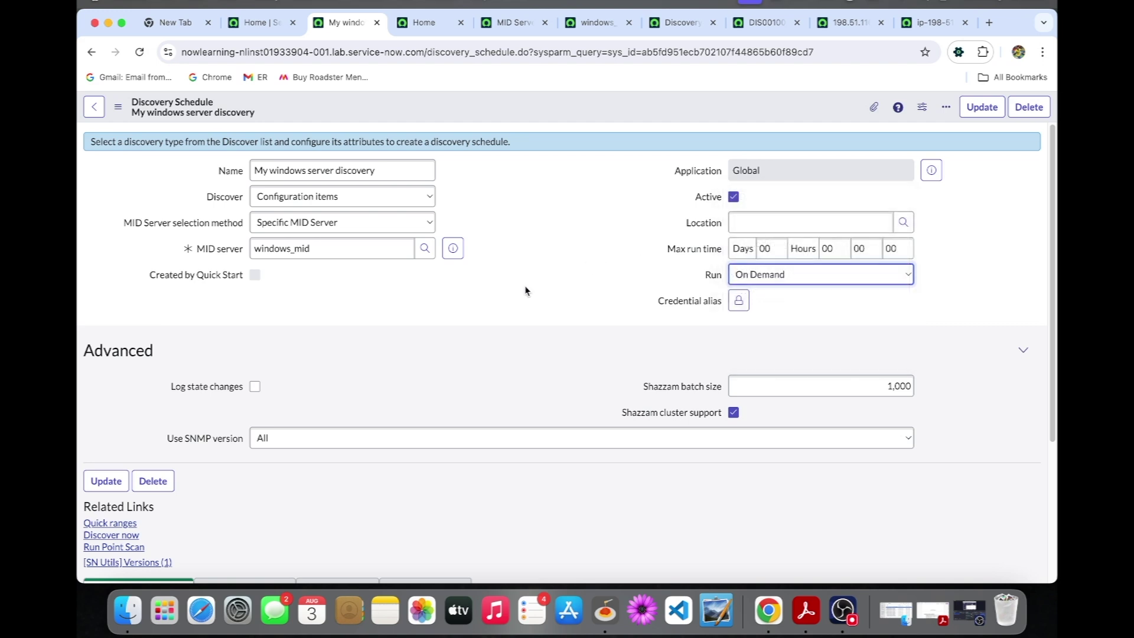
- Start the schedule's discovery immediately and open the resulting discovery status record in a new tab
scroll(488, 325, down, 2)
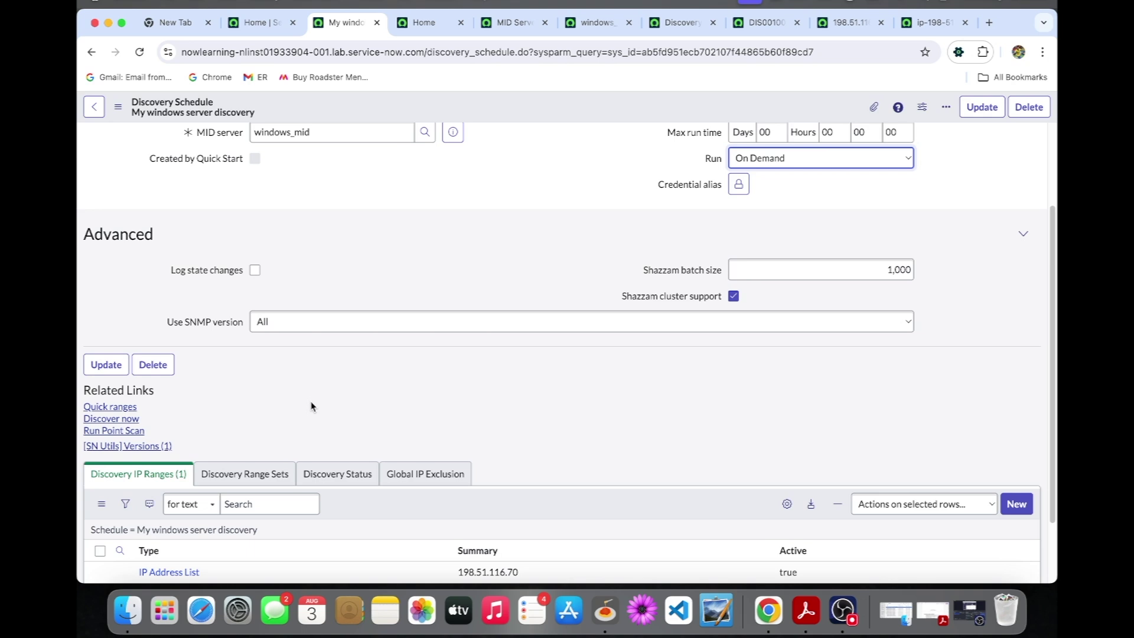
click(127, 420)
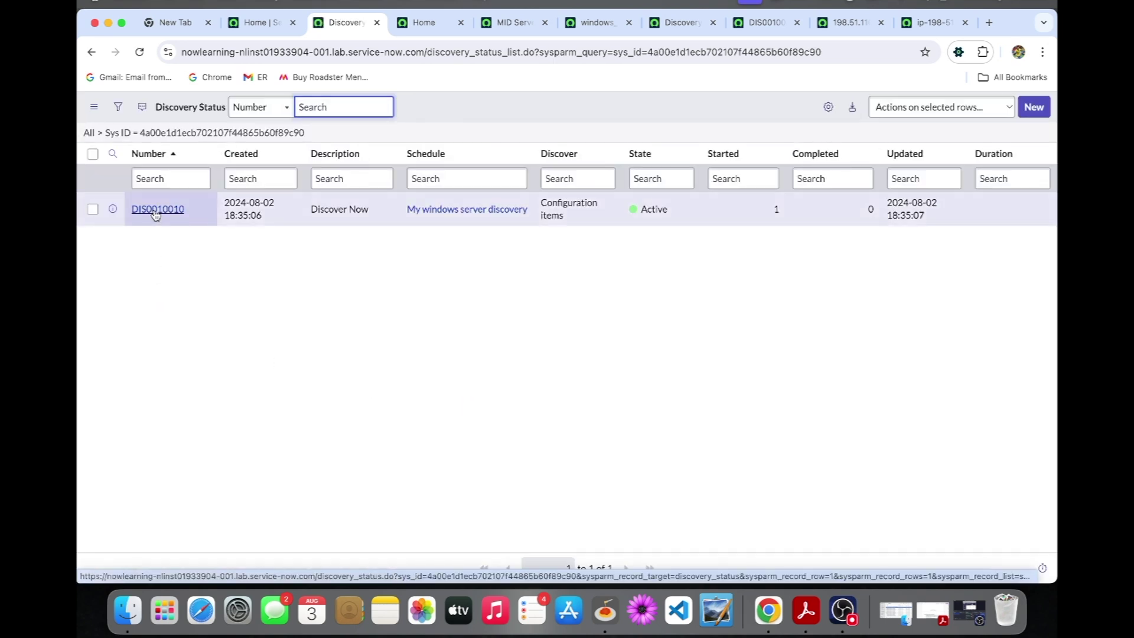
super+click(155, 210)
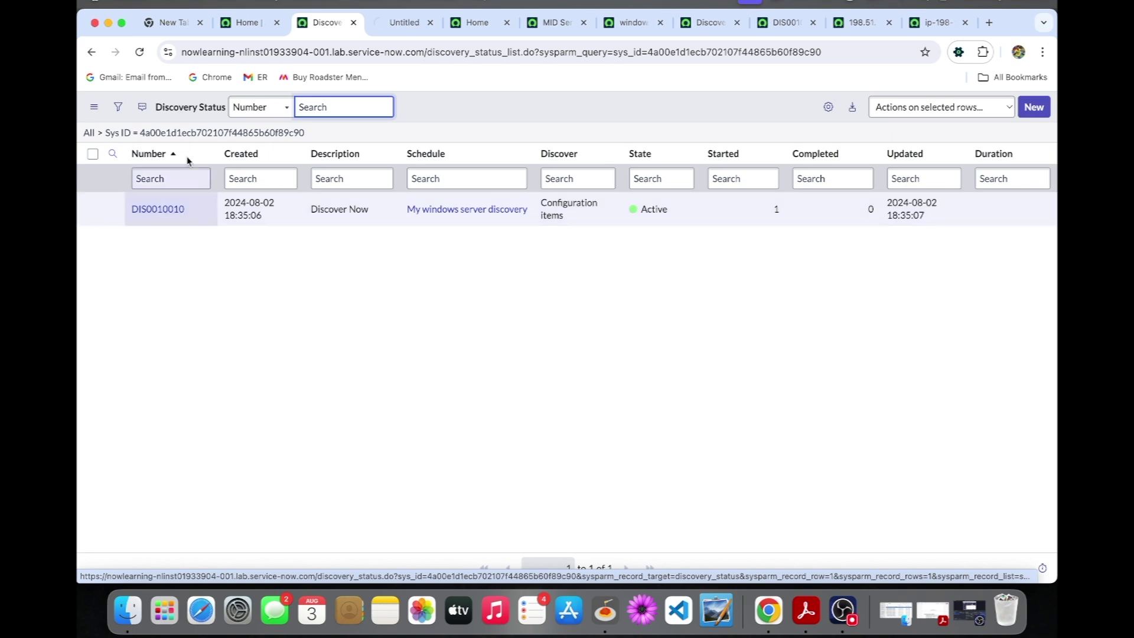
click(401, 24)
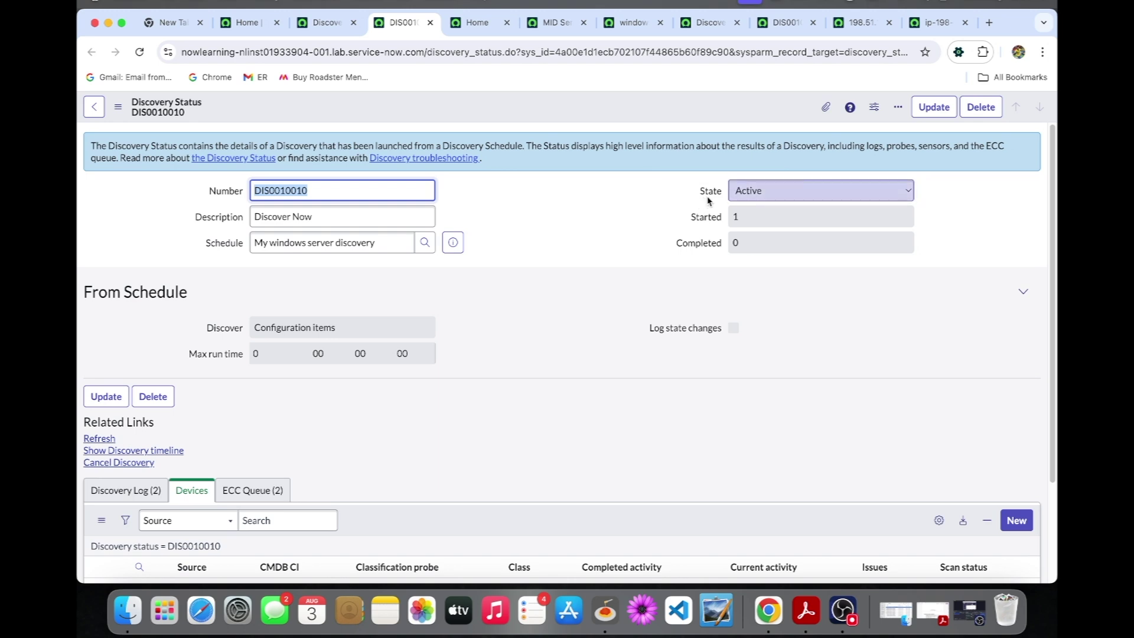
- Review the Devices, Discovery Log and ECC Queue records of discovery status DIS0010010 while the discovery runs
scroll(636, 207, down, 1)
scroll(636, 207, down, 3)
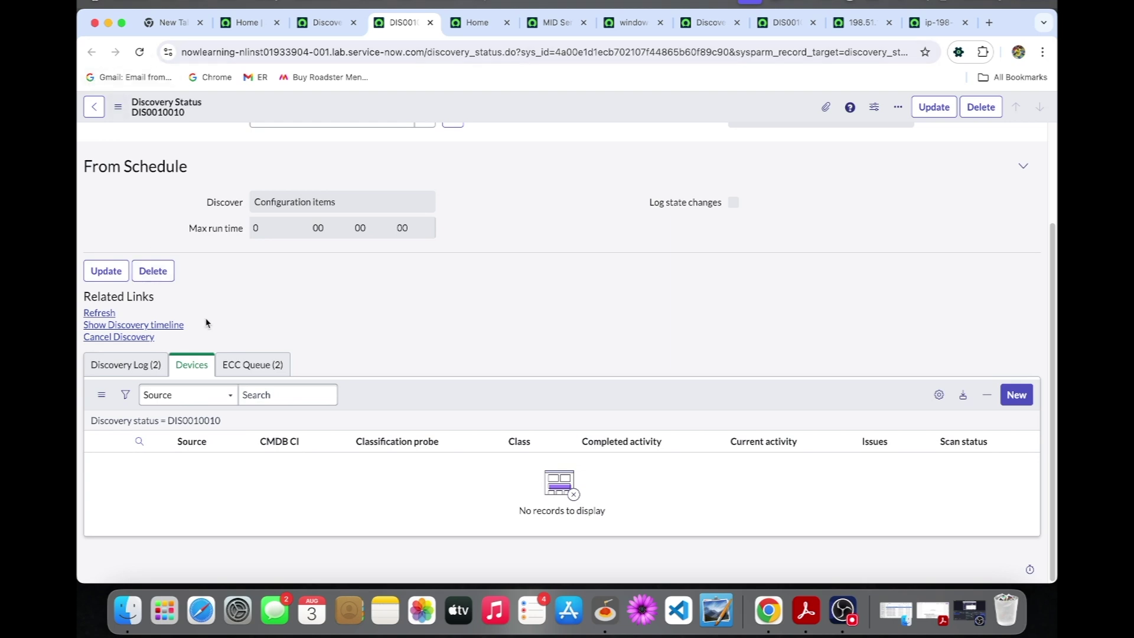
click(147, 373)
click(275, 367)
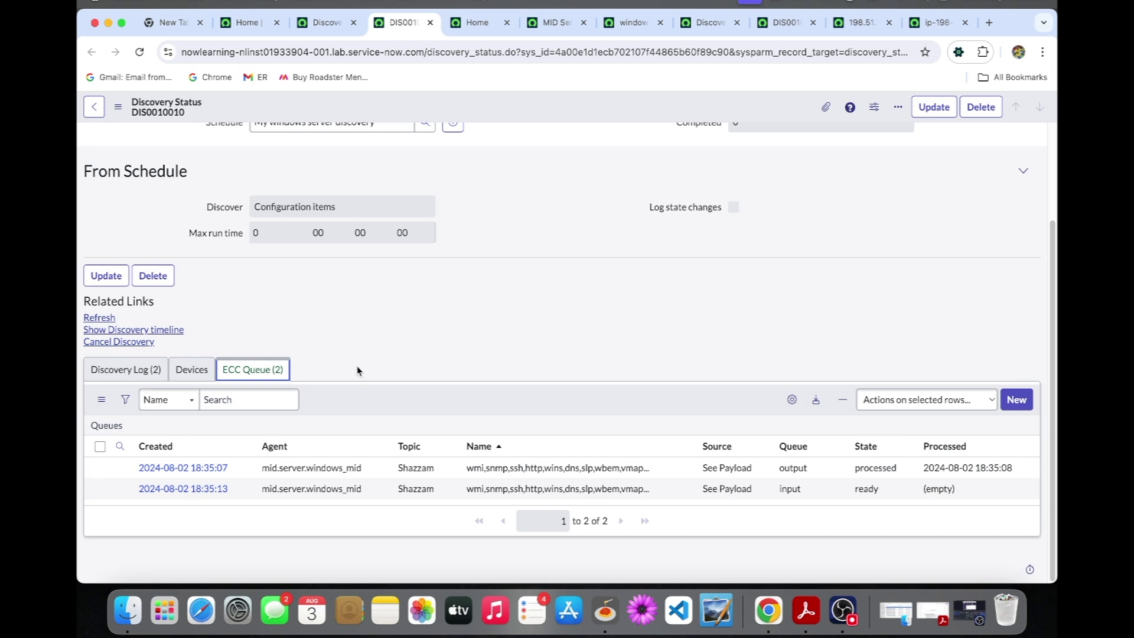
- Reload the DIS0010010 discovery status and check the updated devices and discovery log
click(142, 54)
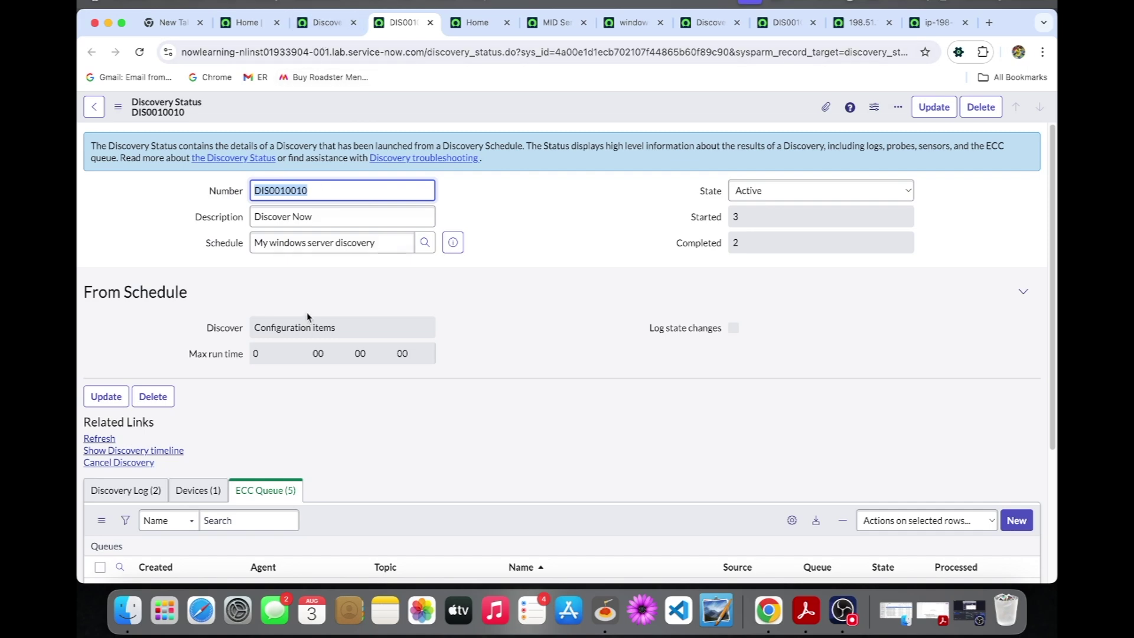
scroll(307, 312, down, 3)
click(173, 313)
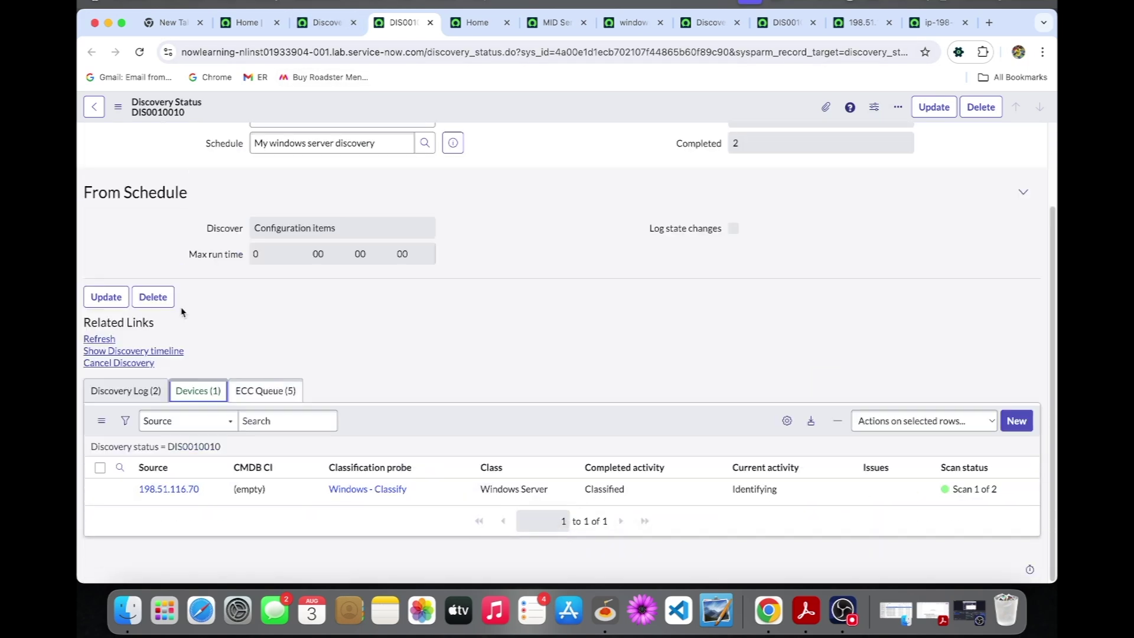
click(147, 390)
scroll(340, 385, up, 2)
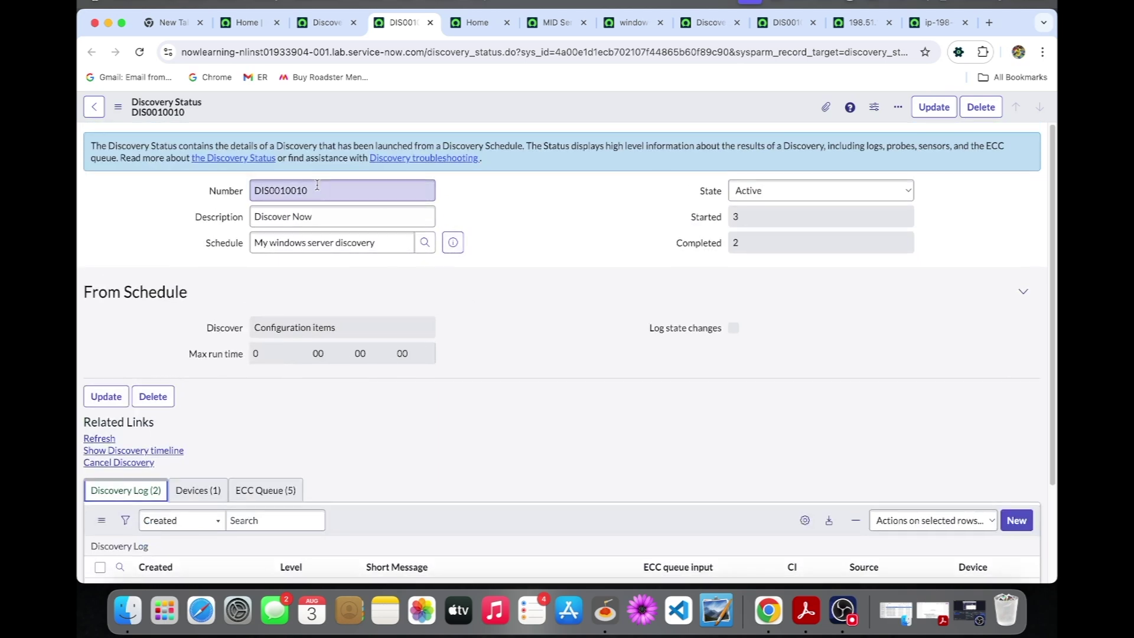
- Find the Discovery Credentials module by filtering the ServiceNow navigator for "credenti" and open it in a new tab
click(326, 22)
click(247, 23)
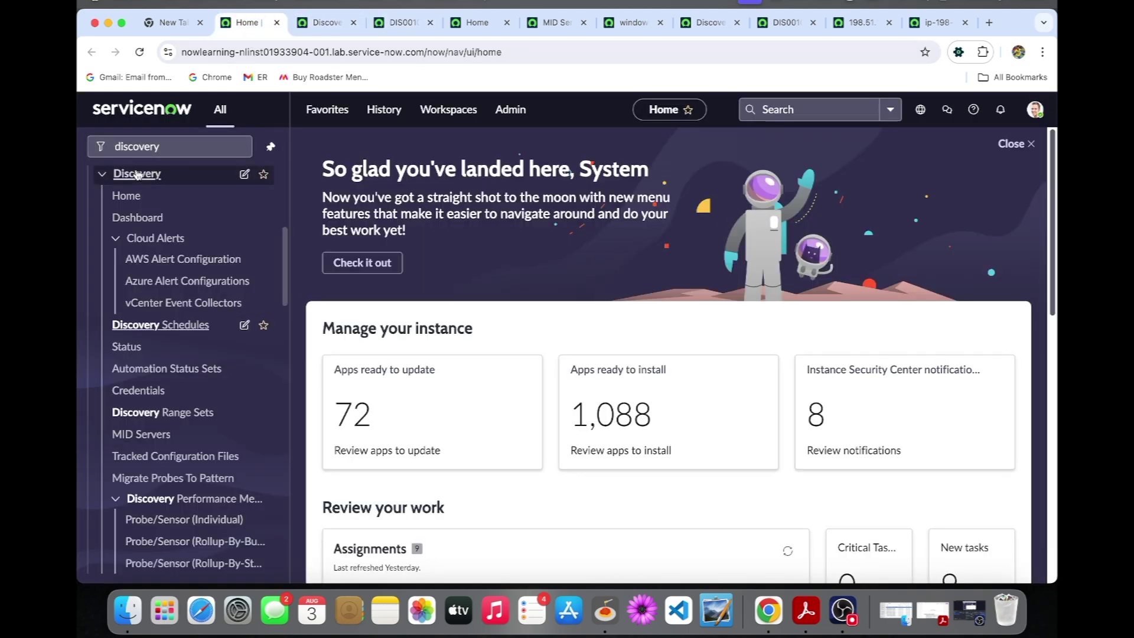
click(160, 145)
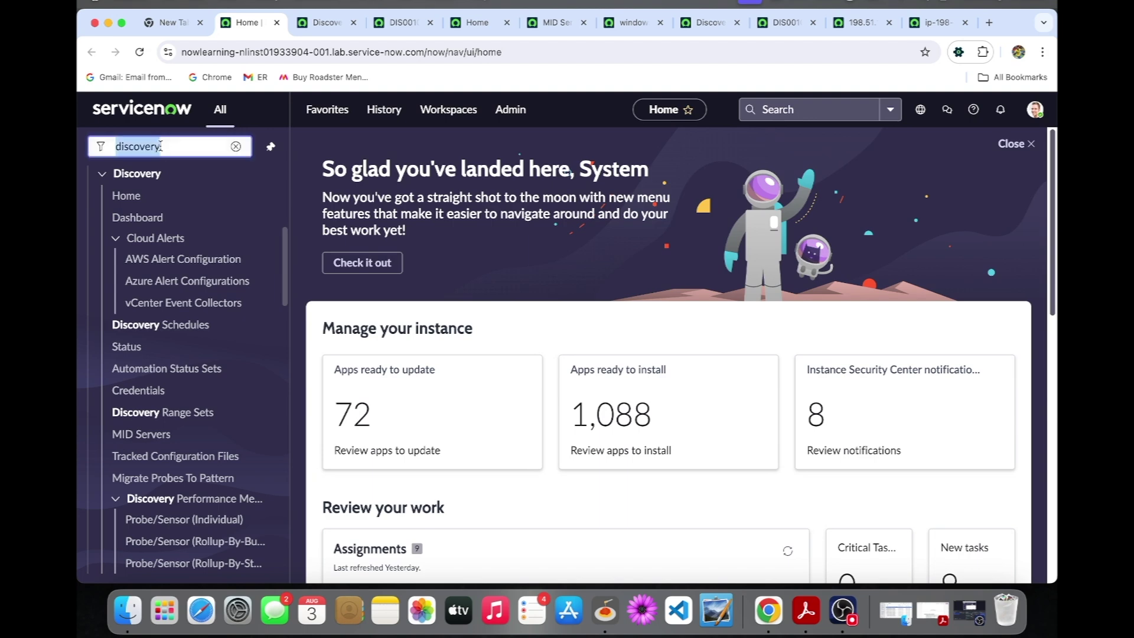
text(credenti)
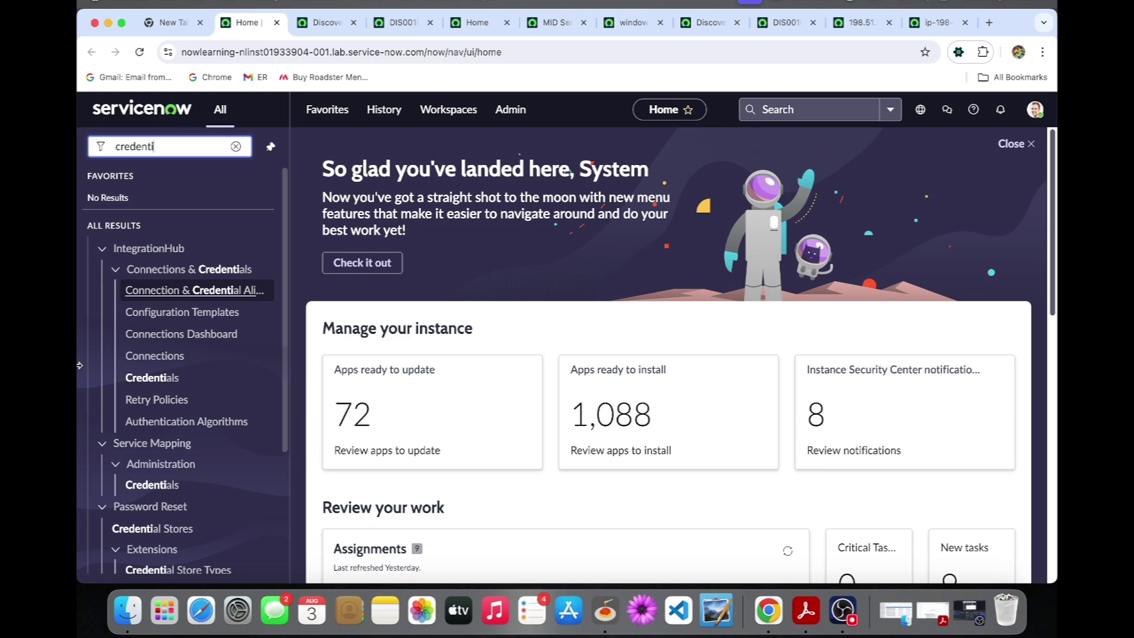
scroll(177, 366, down, 5)
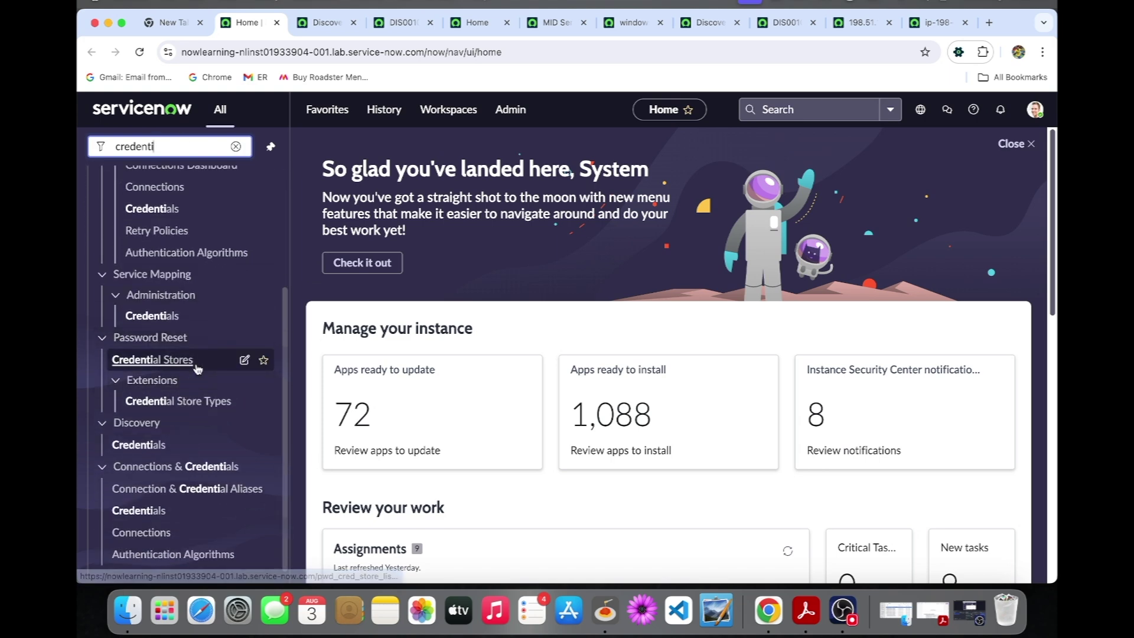
super+click(142, 445)
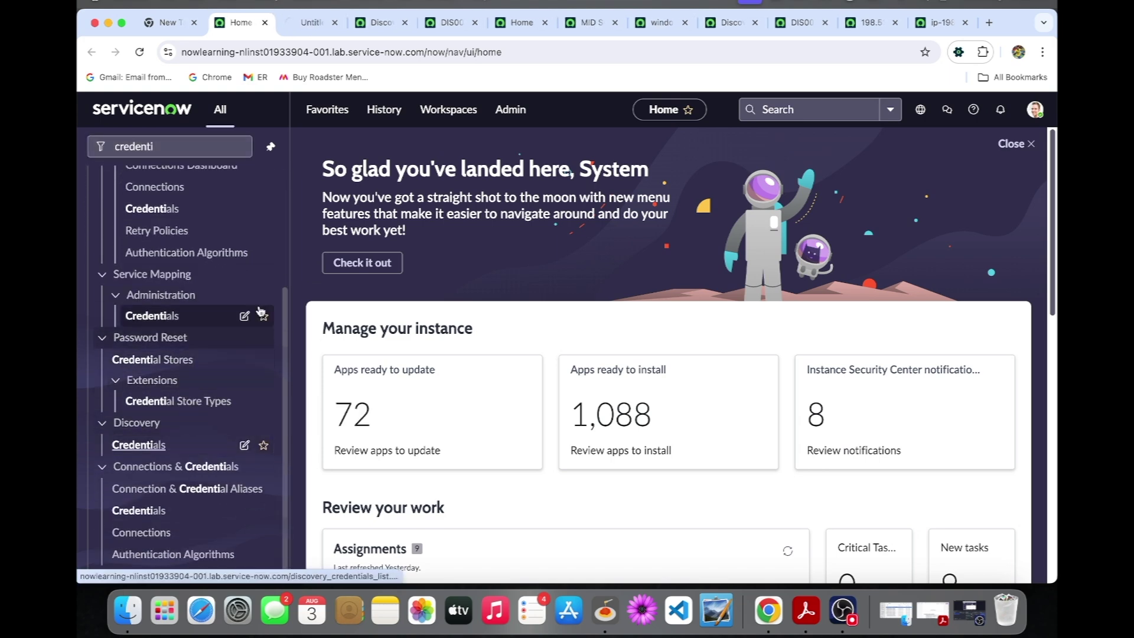
- Open the Windows MID Server Service Account record from the credentials list in a new tab and view it
click(321, 25)
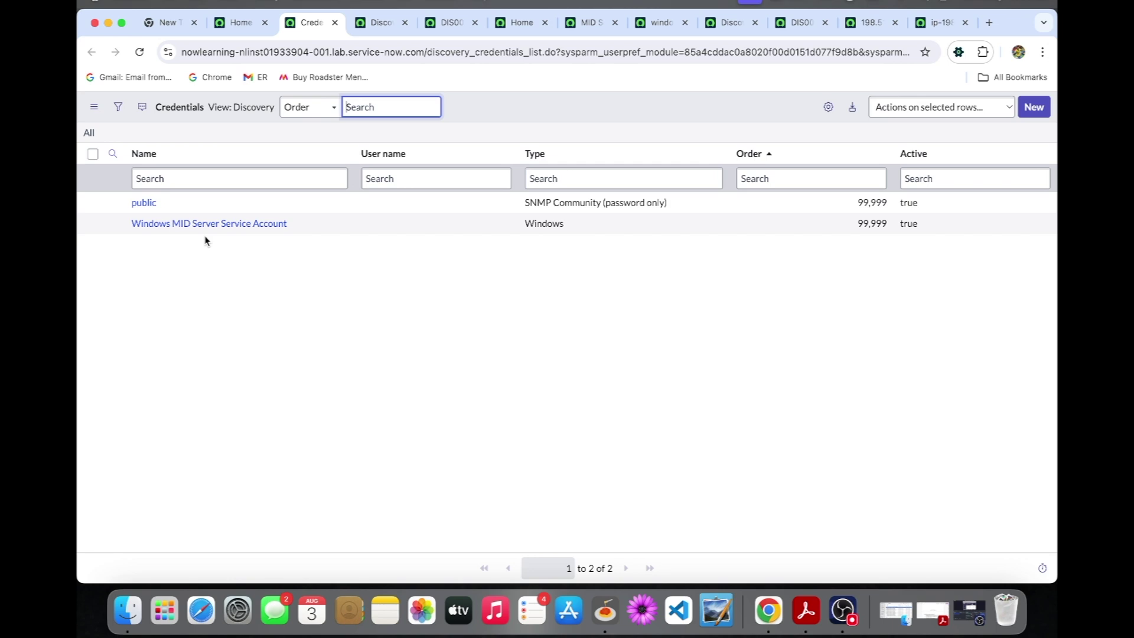
super+click(251, 223)
click(354, 23)
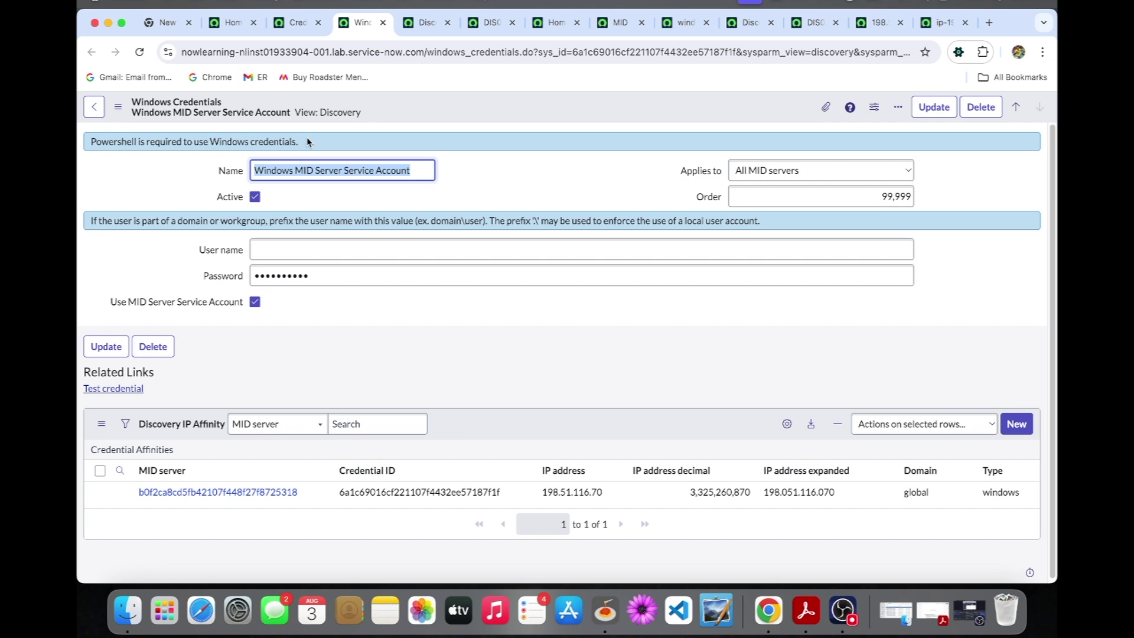
- Return to discovery status DIS0010010, reload it, and review its state, discovery log, devices and ECC queue entries
click(425, 23)
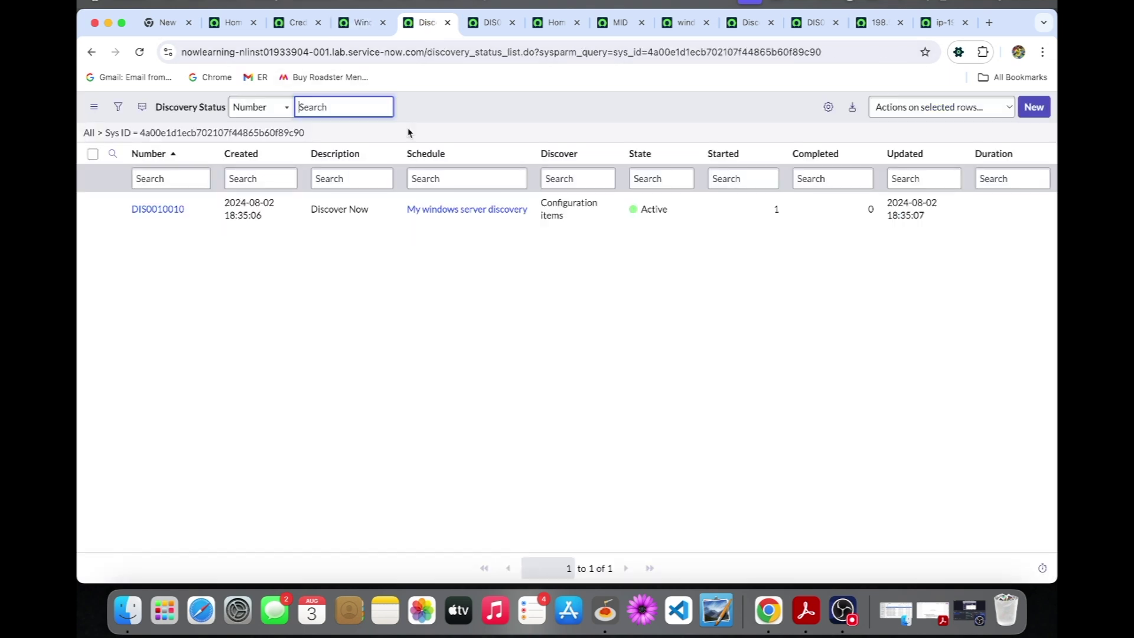
click(493, 30)
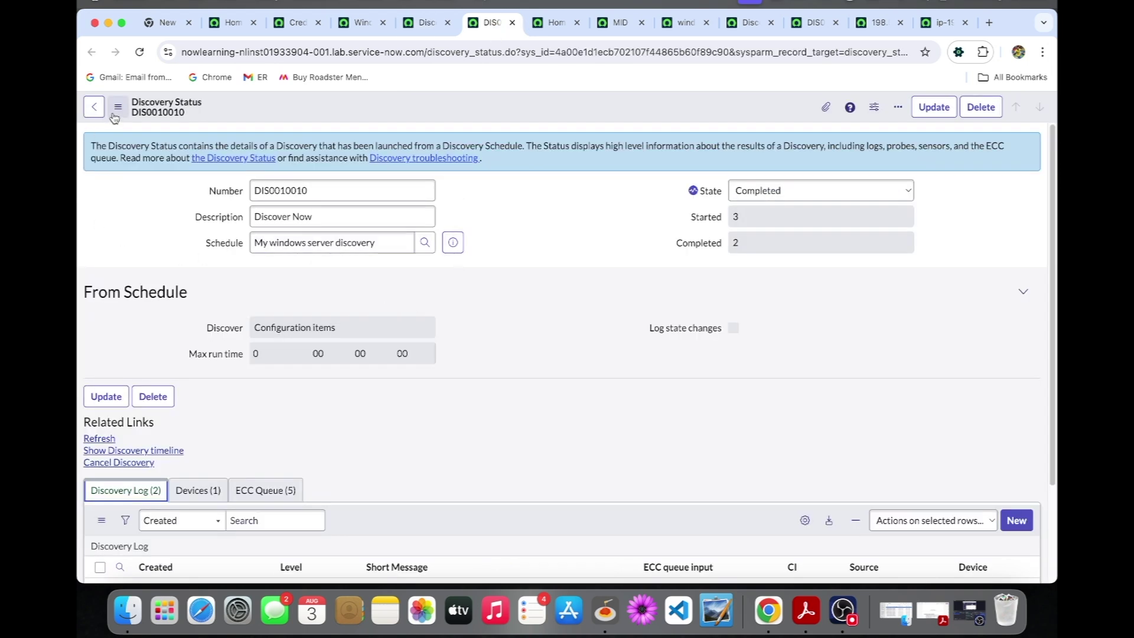
click(136, 54)
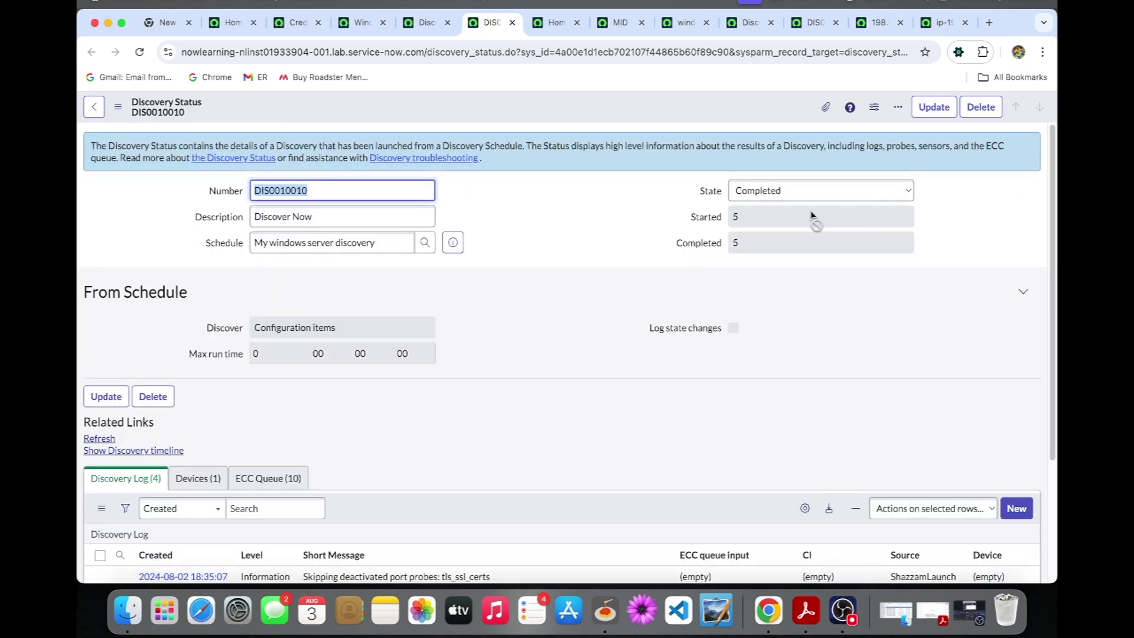
scroll(395, 371, down, 3)
scroll(395, 371, down, 2)
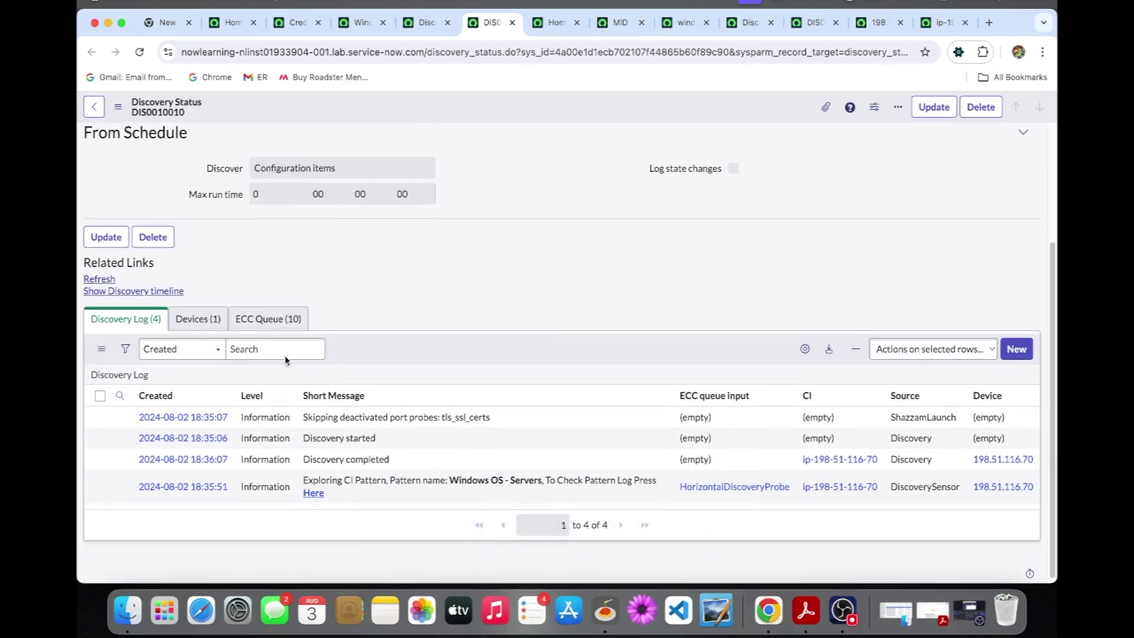
click(197, 318)
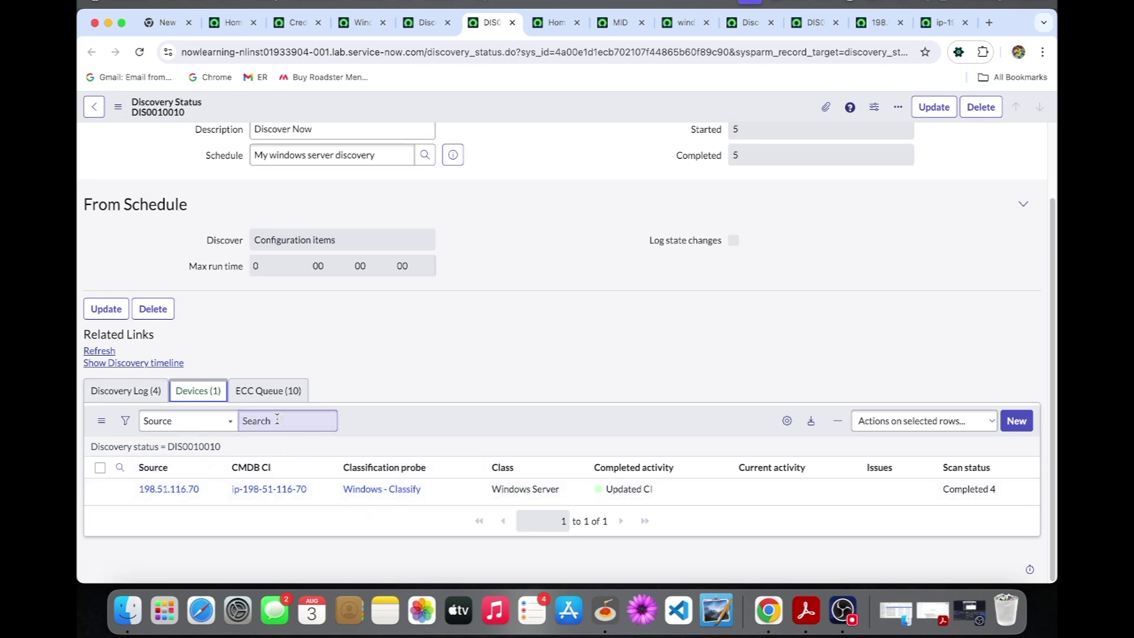
click(281, 392)
scroll(283, 401, down, 3)
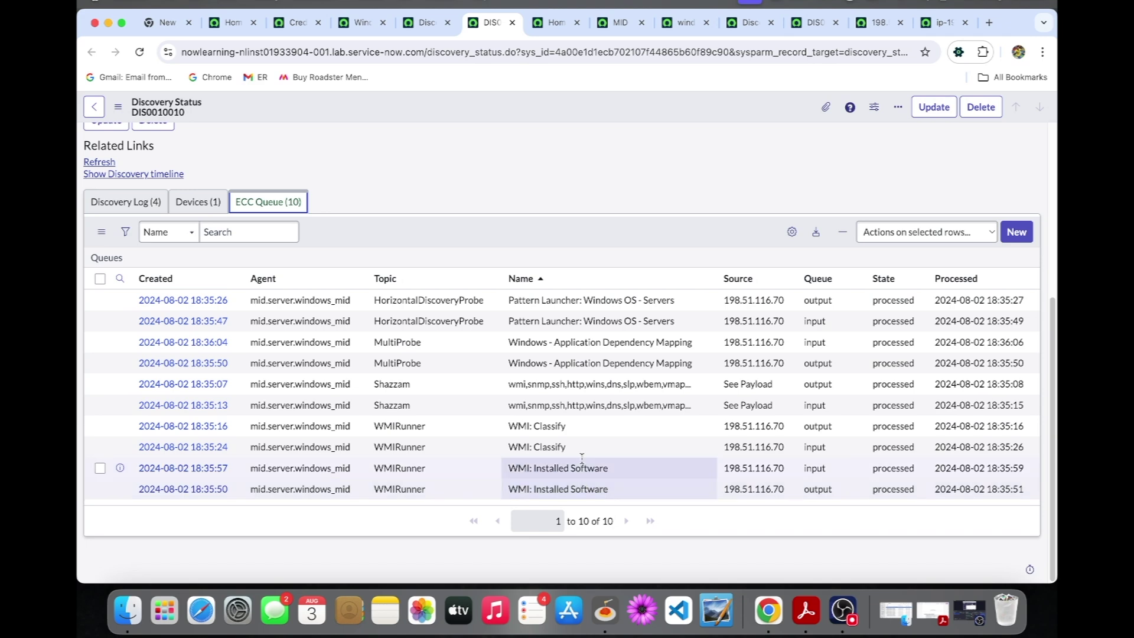
scroll(324, 438, up, 3)
scroll(324, 439, up, 5)
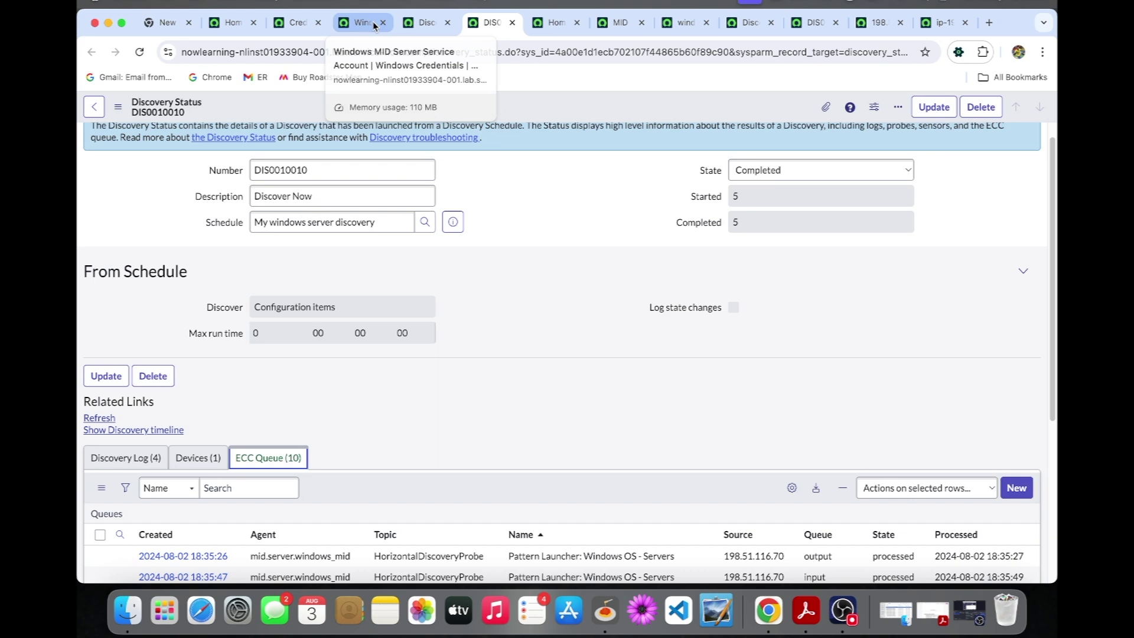
- Deactivate the Windows MID Server Service Account credential and save the record without leaving the form
click(352, 23)
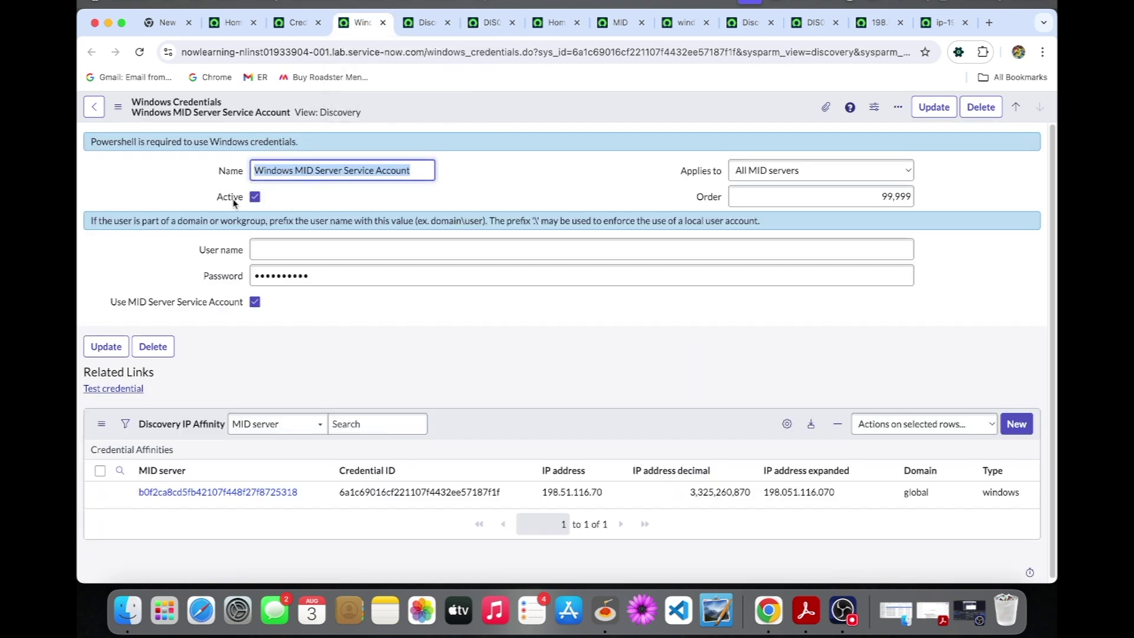
click(255, 197)
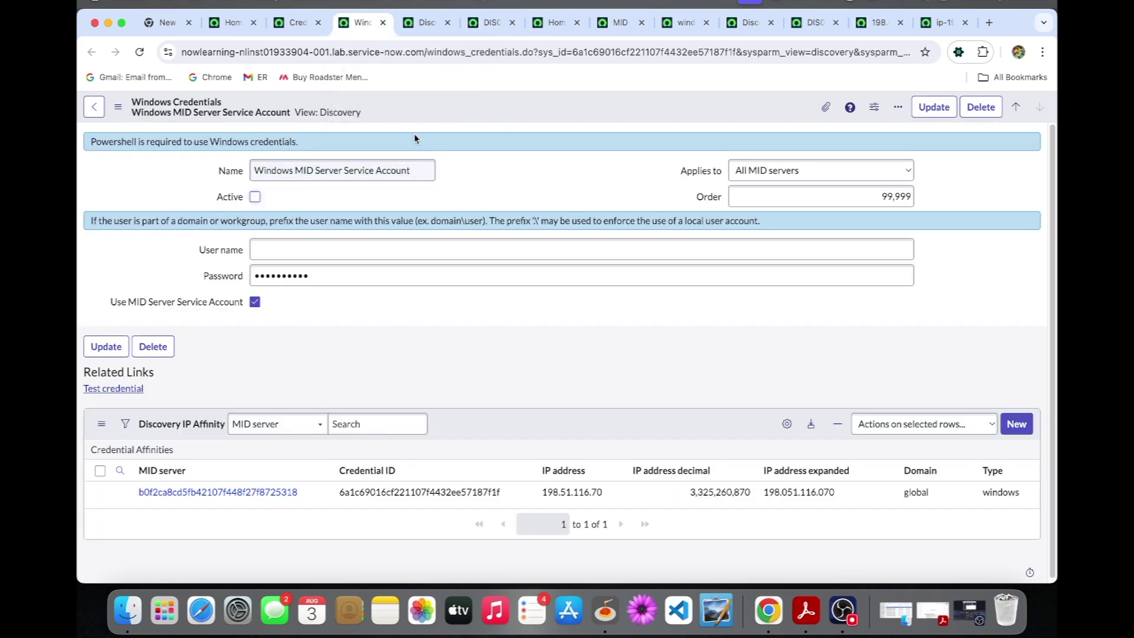
right_click(486, 106)
click(522, 115)
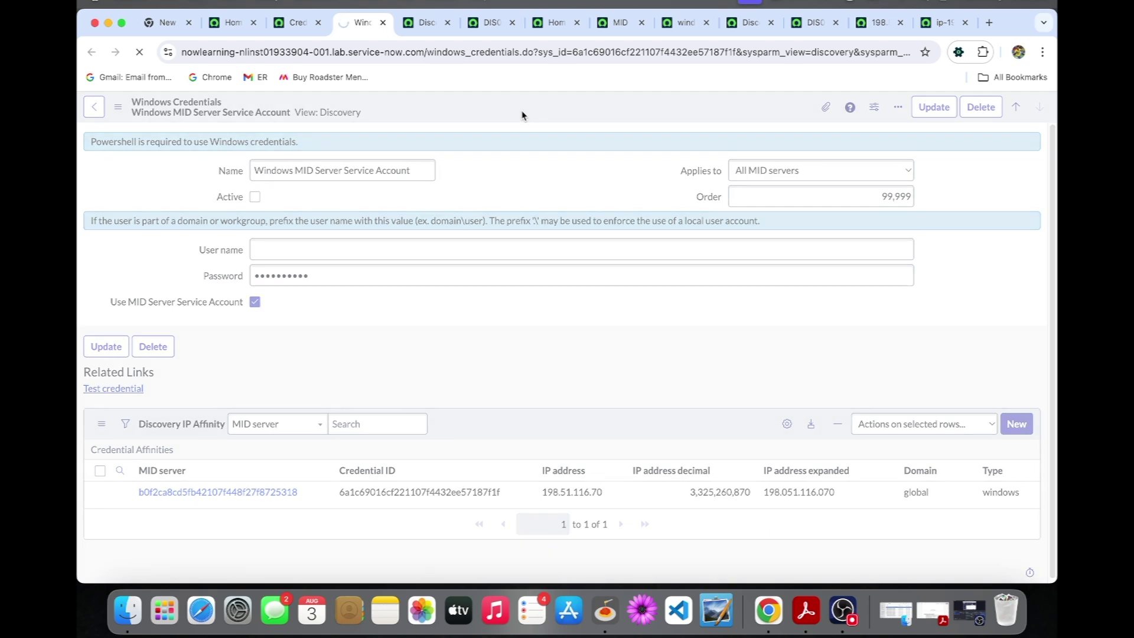
- Return to the Discovery Home page and refresh it to check the schedule and discovered device counts
click(423, 23)
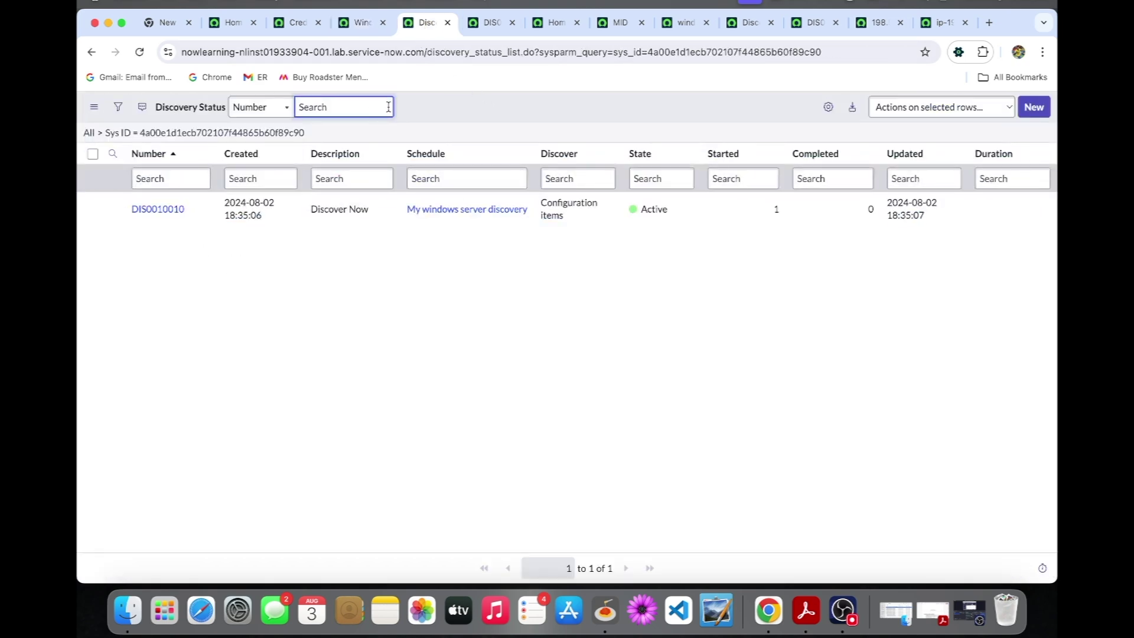
click(487, 23)
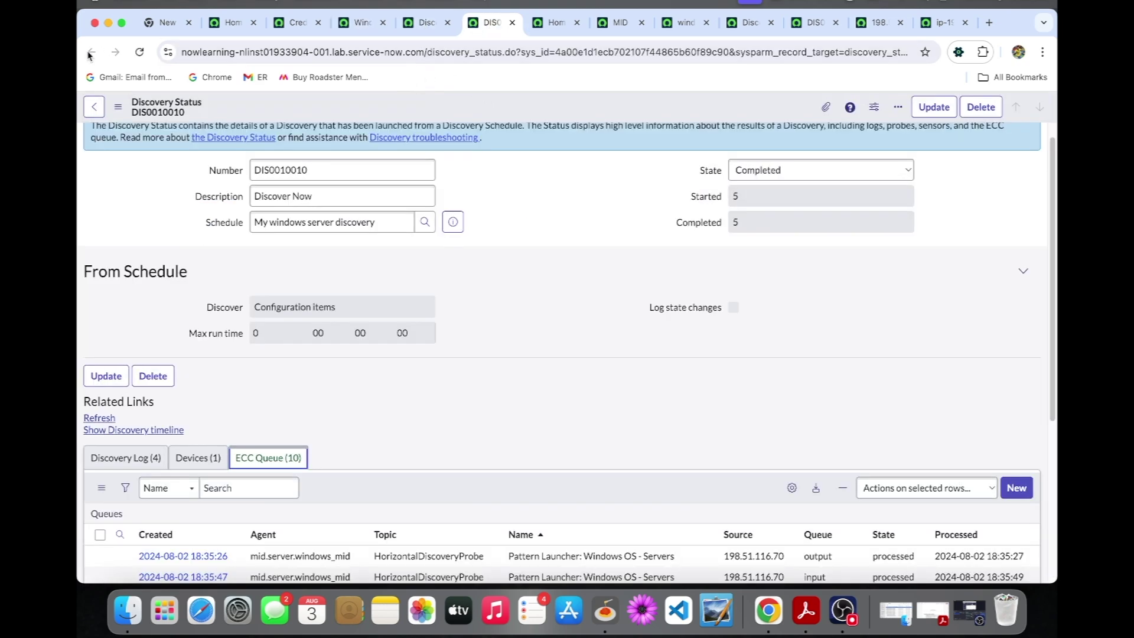
click(538, 28)
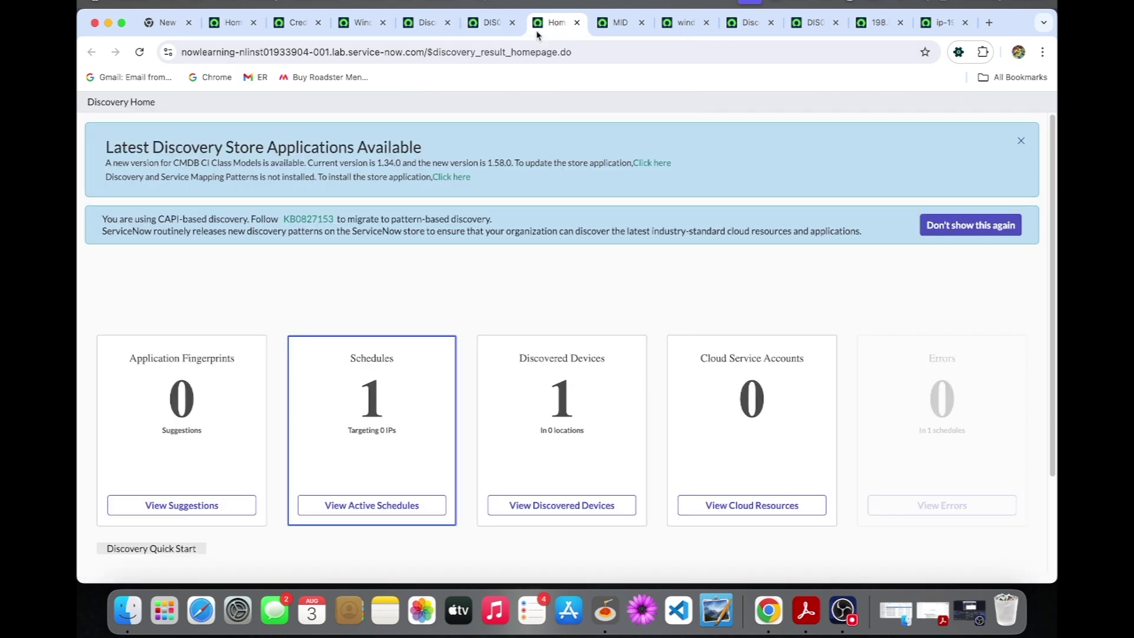
click(611, 25)
click(537, 22)
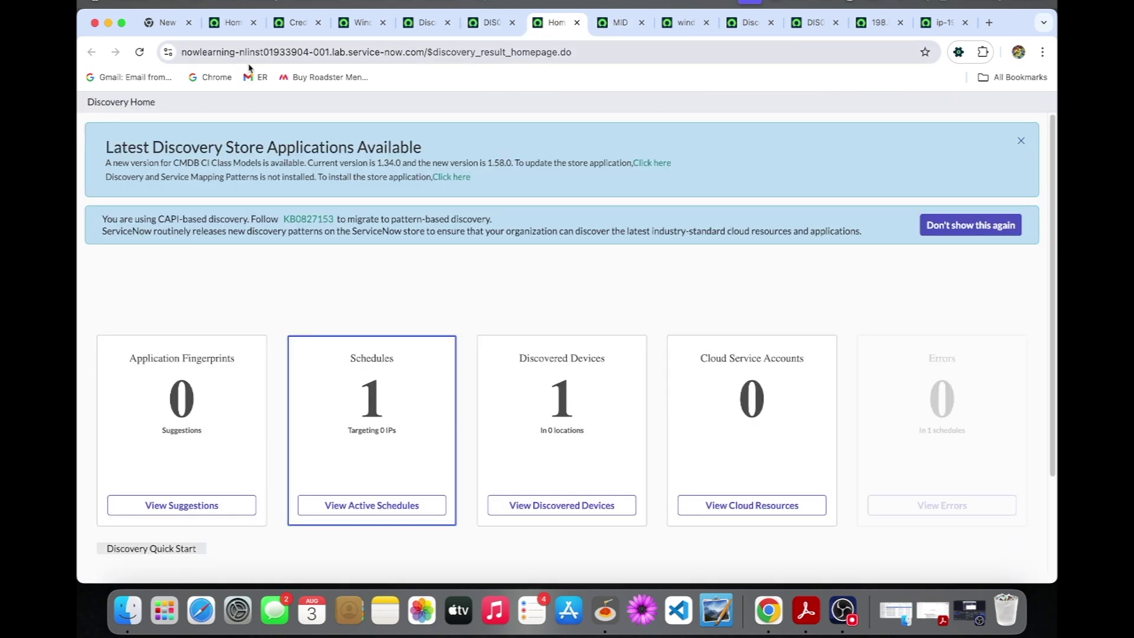
click(139, 53)
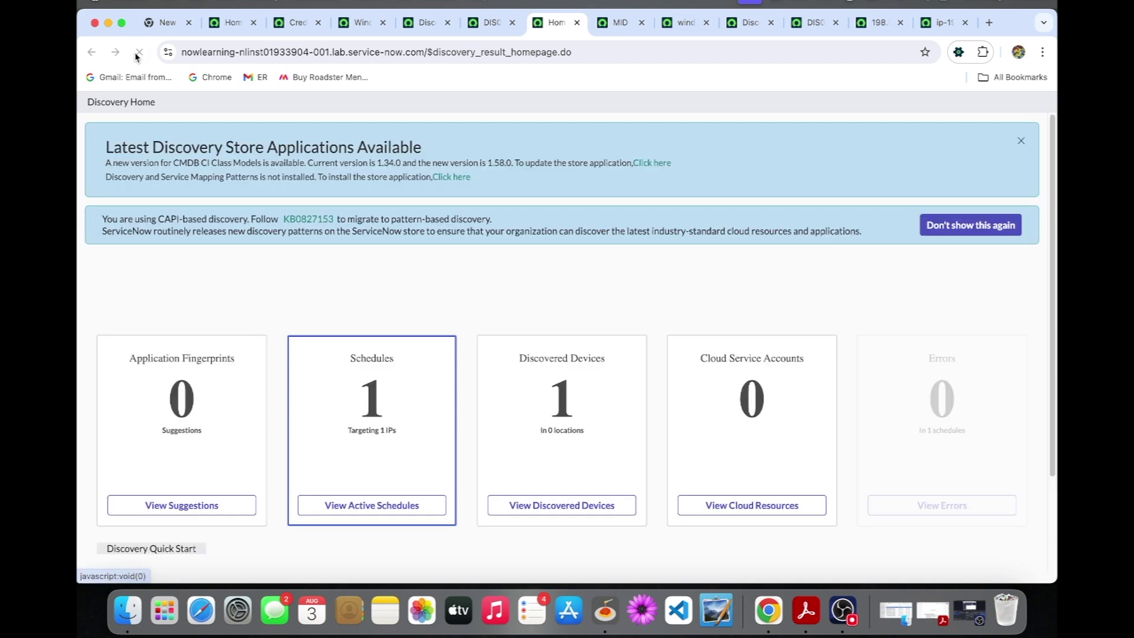
click(137, 54)
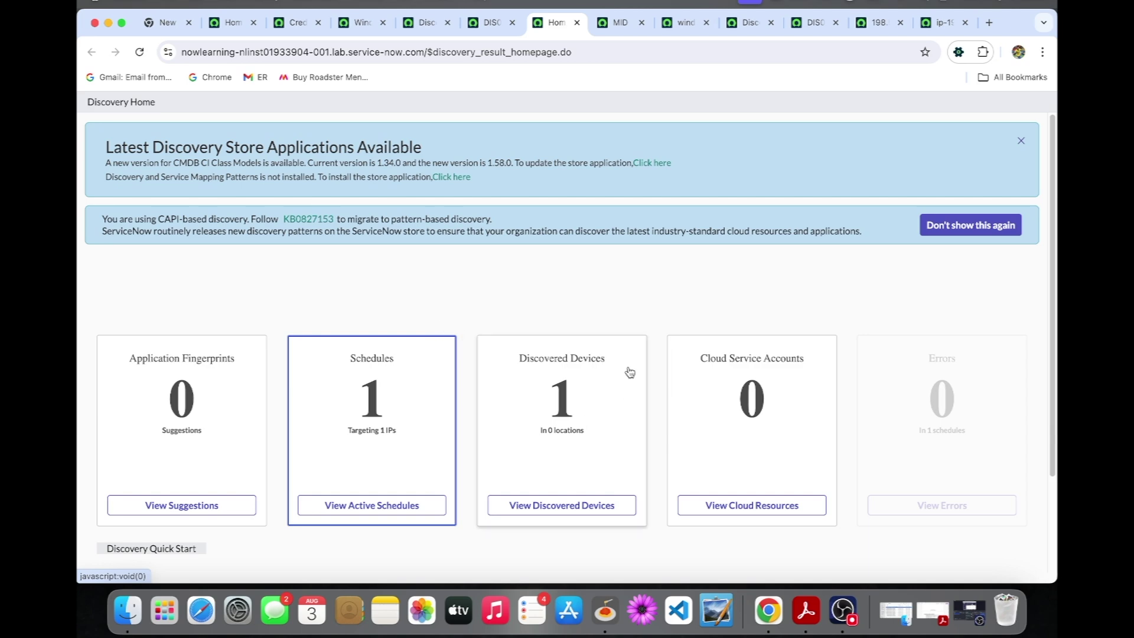
- Compare the device results of the scheduled discovery DIS0010010 with those of the quick discovery DIS0010009
click(495, 28)
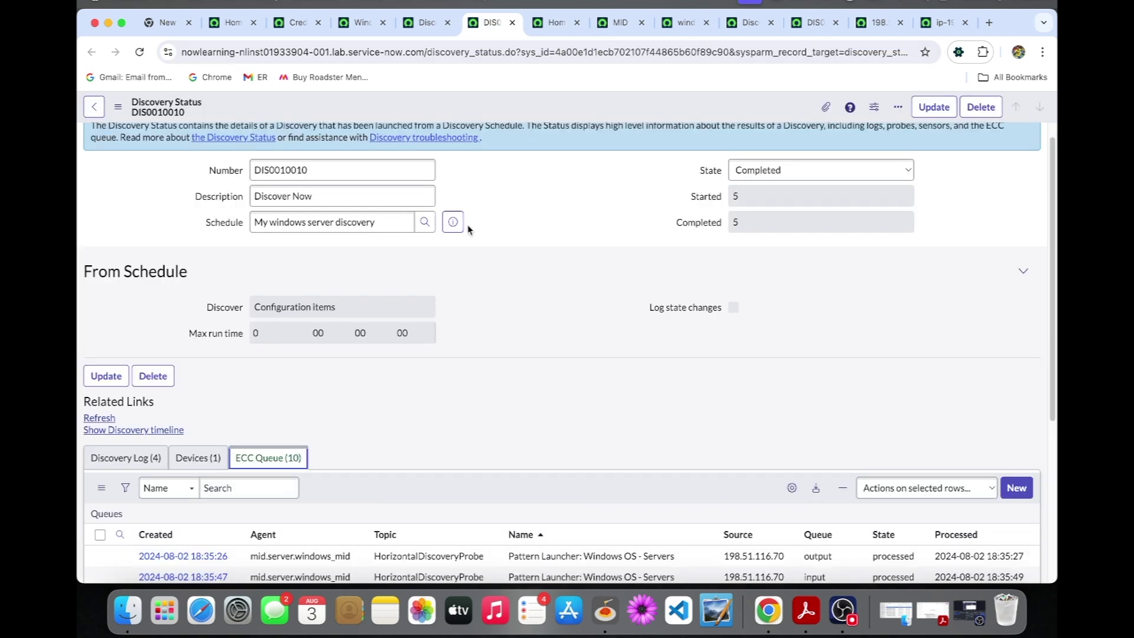
scroll(458, 362, down, 2)
click(195, 376)
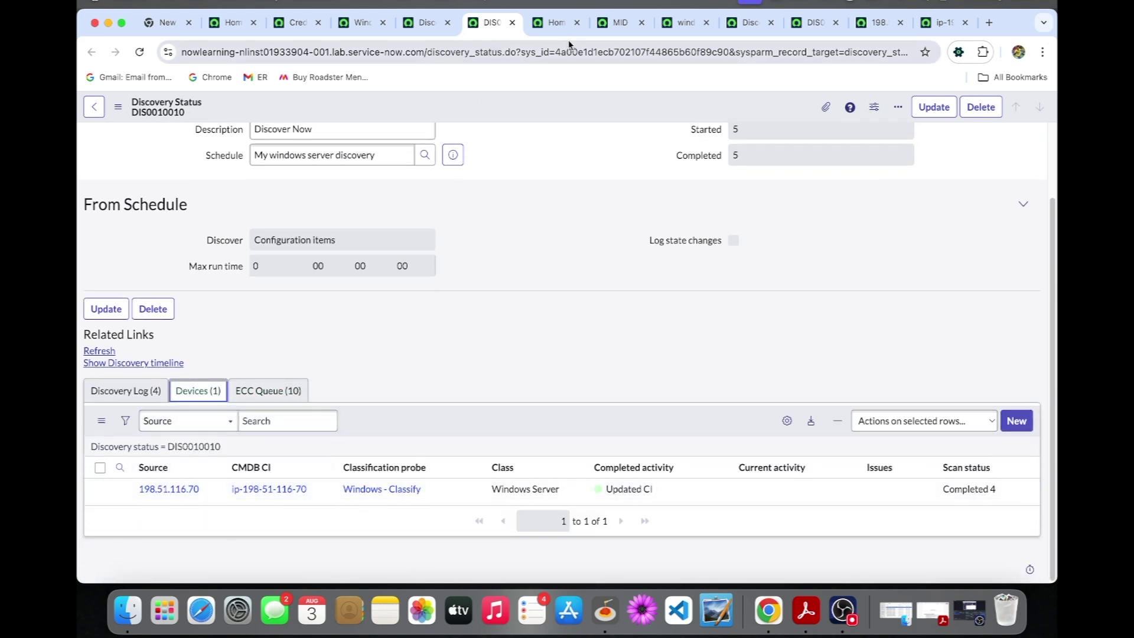
click(815, 23)
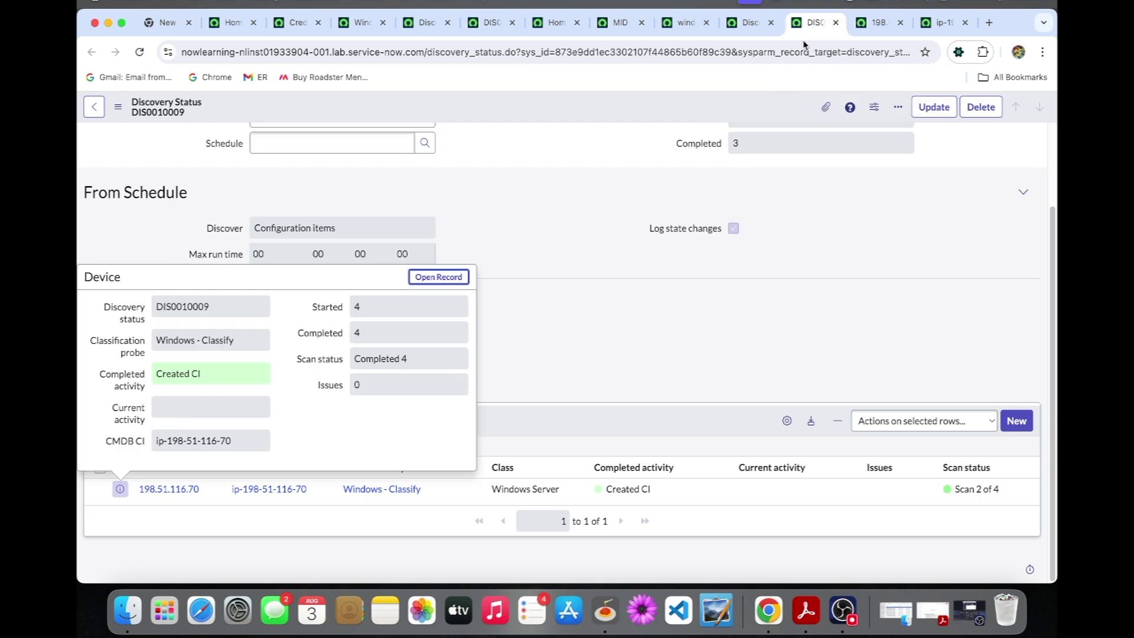
click(610, 310)
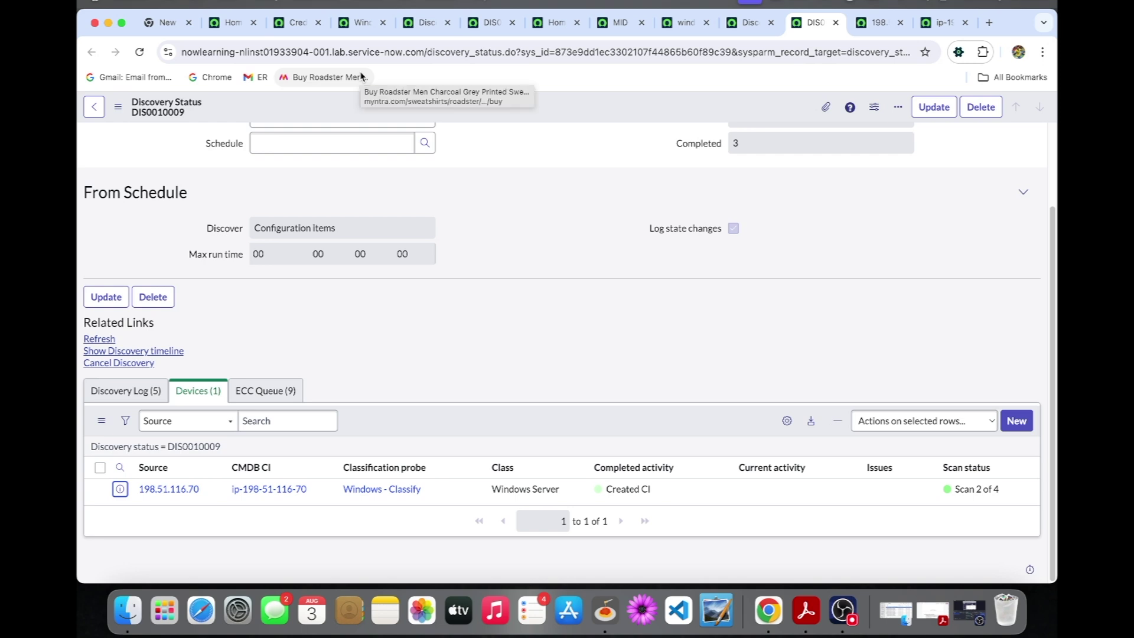
- Recheck Discovery Home and the Windows credential's Active setting, and return to the discovery status list for the schedule
click(427, 23)
click(555, 22)
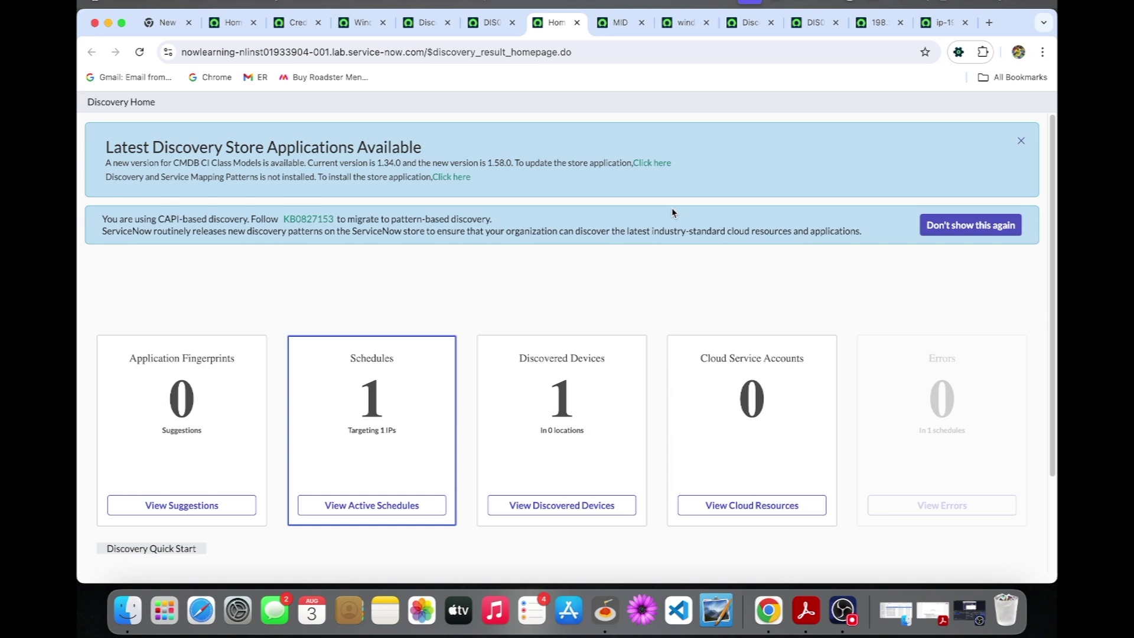
key(super+4)
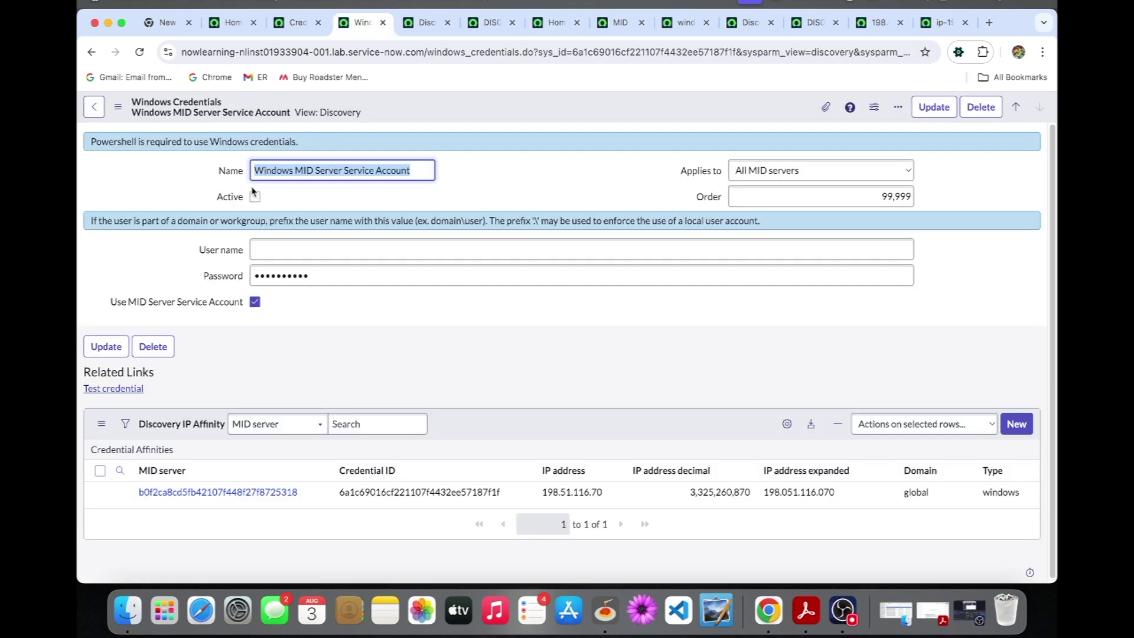
click(436, 29)
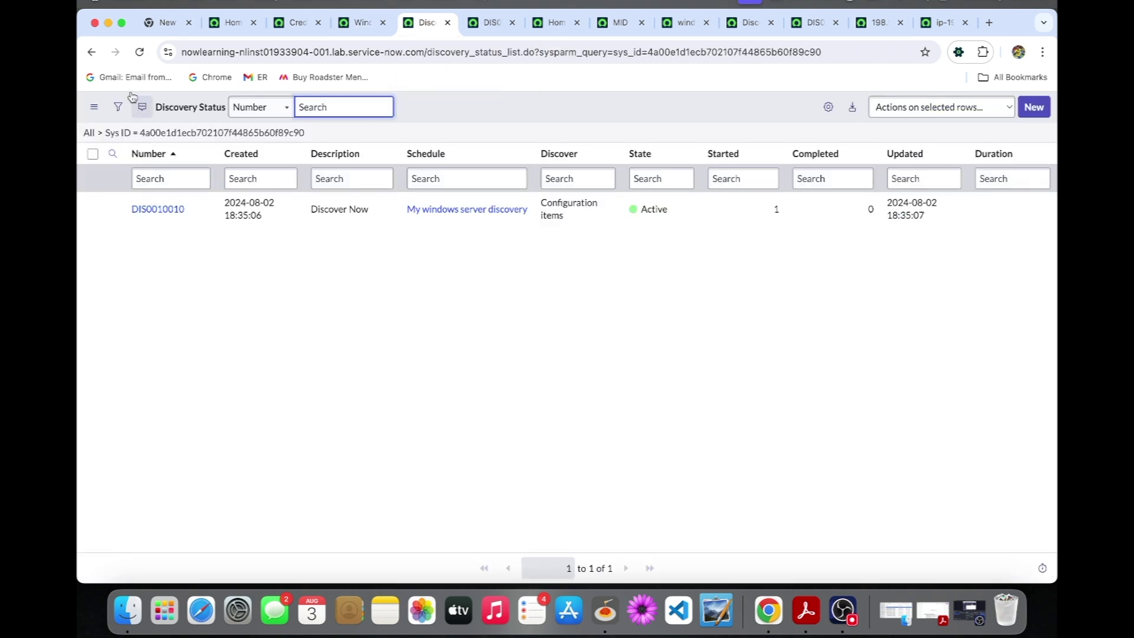
- Return to the My windows server discovery schedule, run Discover now, and open the resulting discovery status record
click(91, 52)
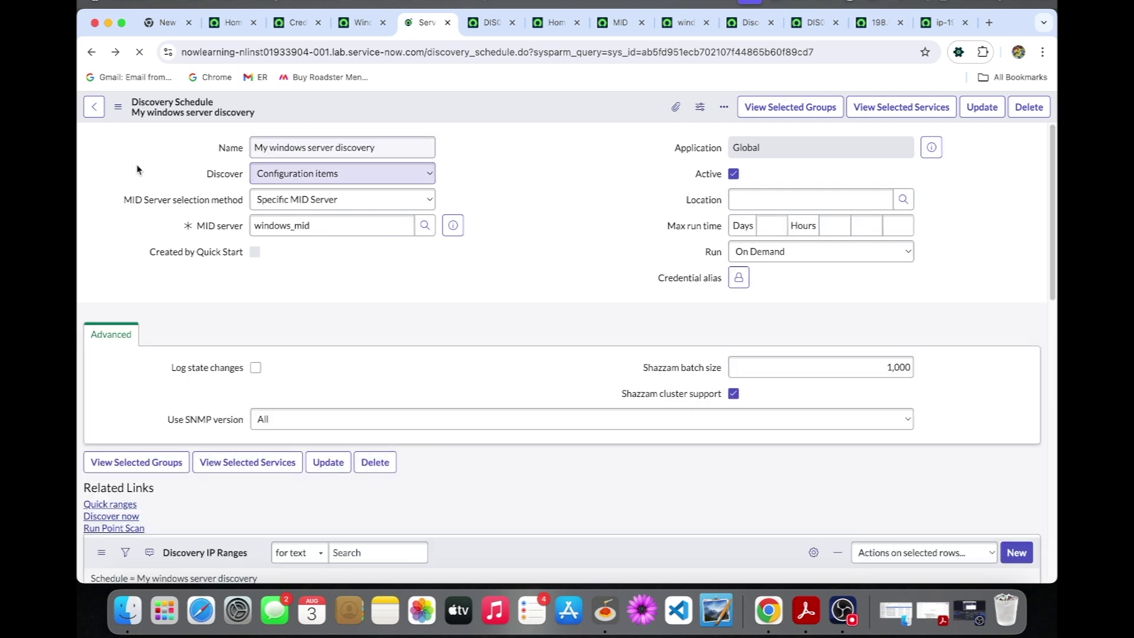
scroll(160, 369, down, 2)
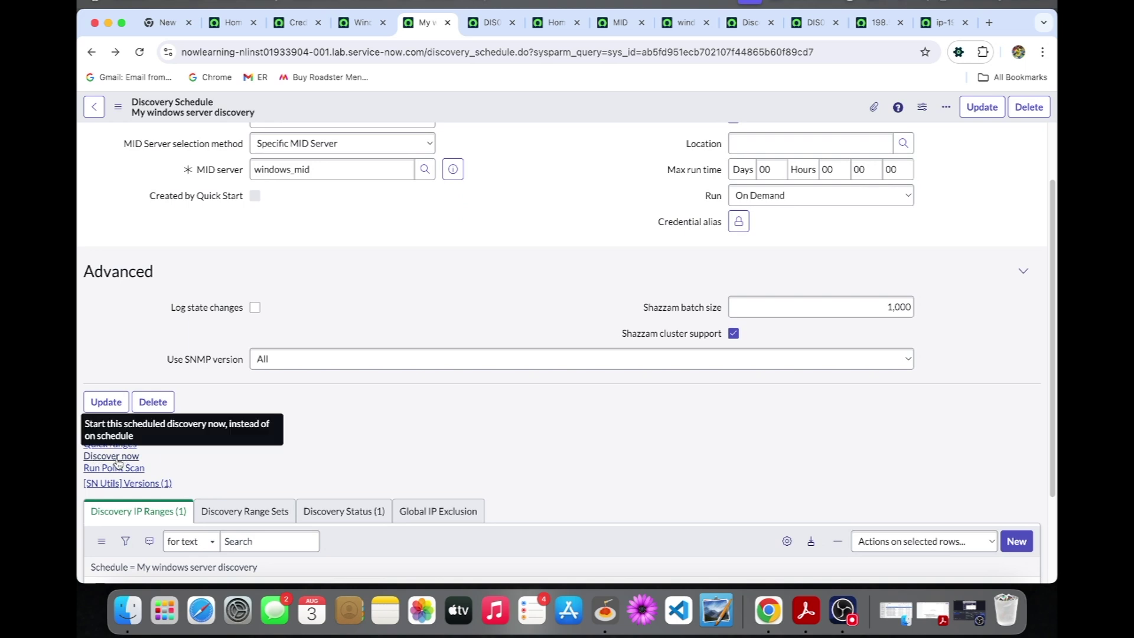
click(112, 456)
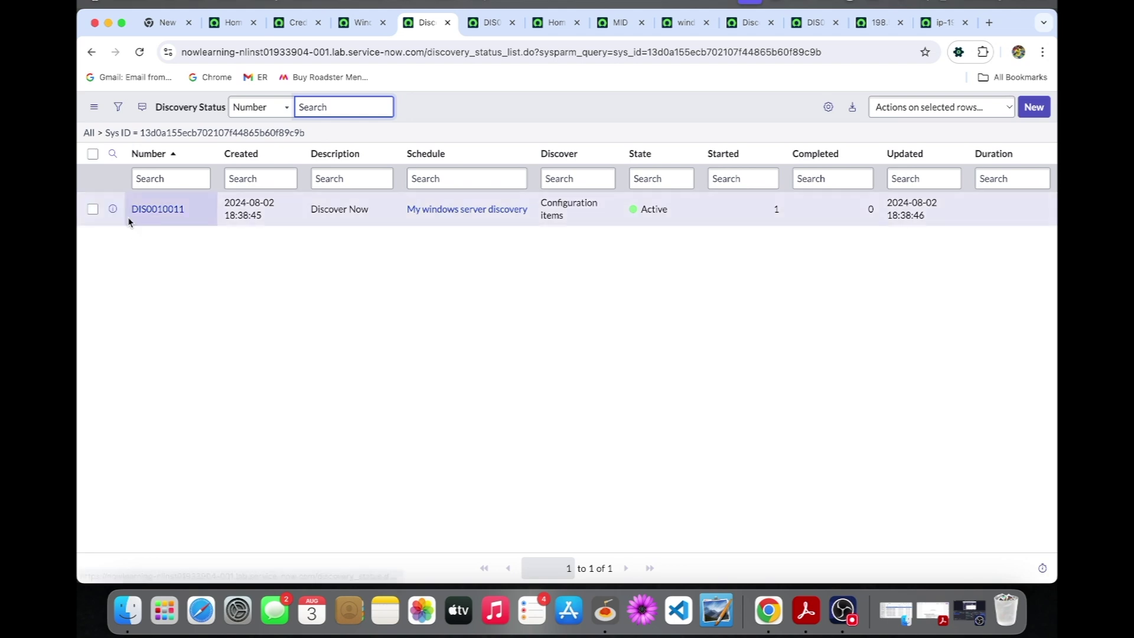
click(174, 209)
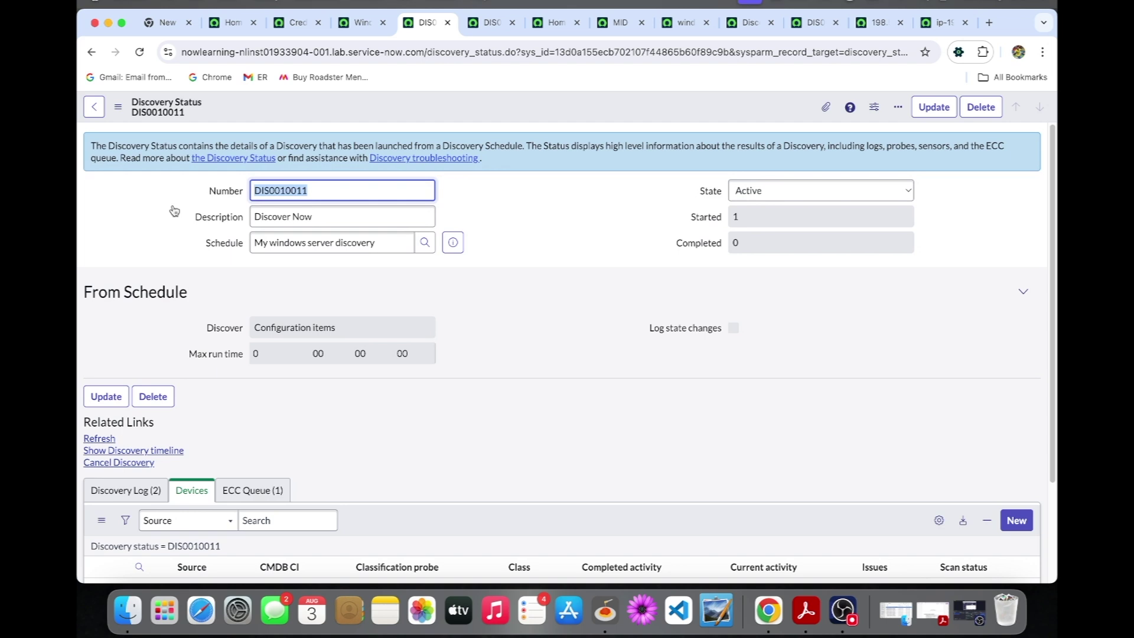
- Check the windows_mid MID Server record, then reload the new discovery status and view its devices and Discovery Log
click(688, 23)
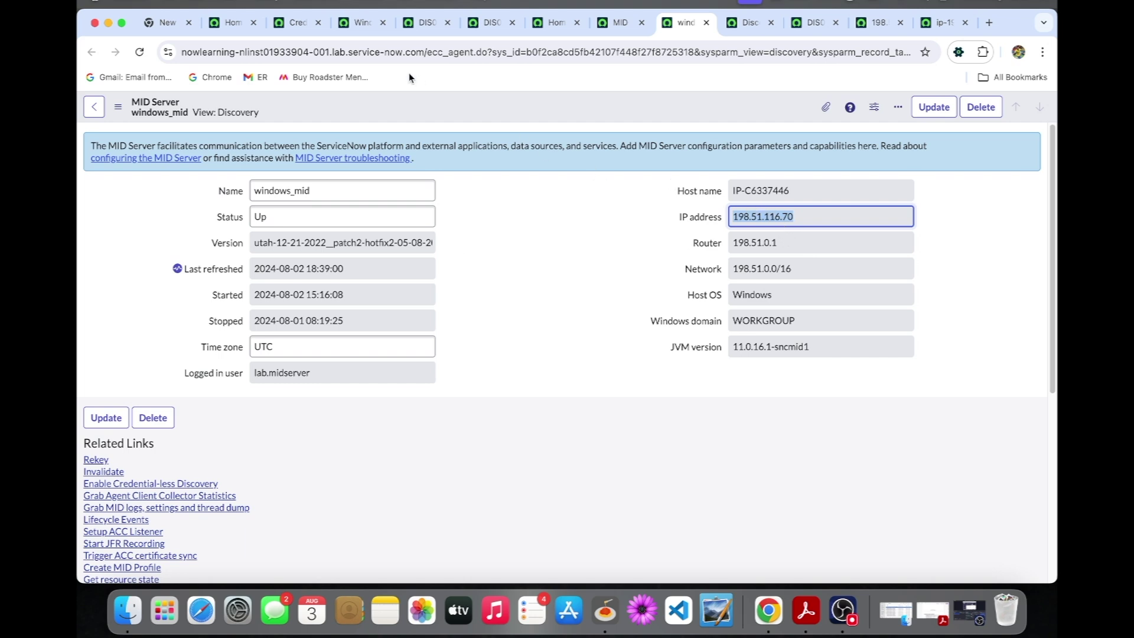
click(420, 24)
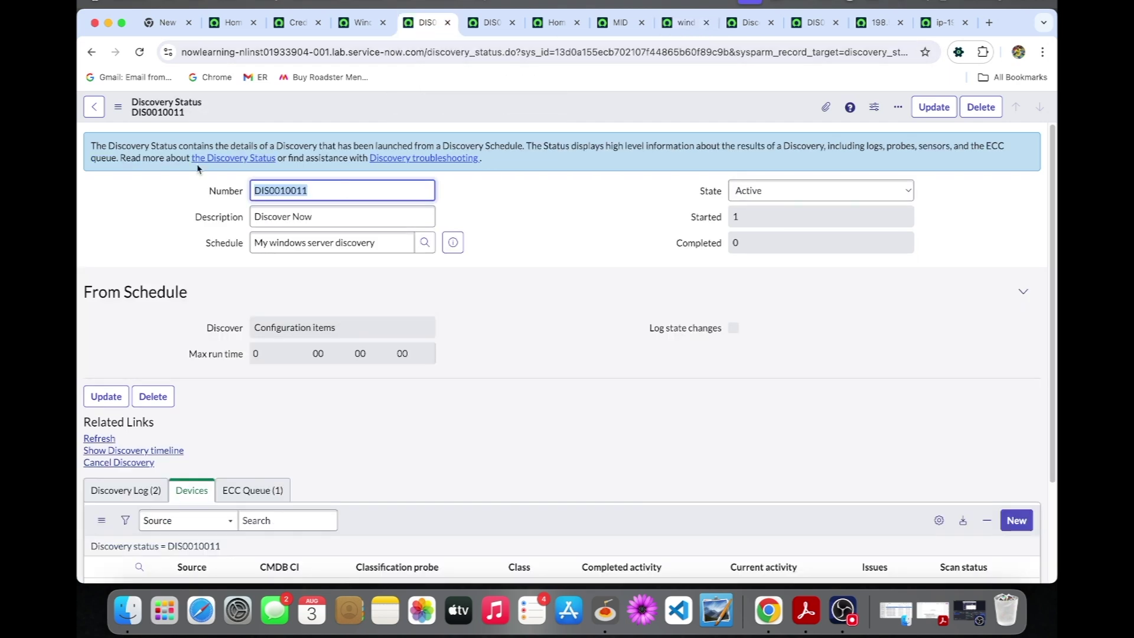
click(139, 52)
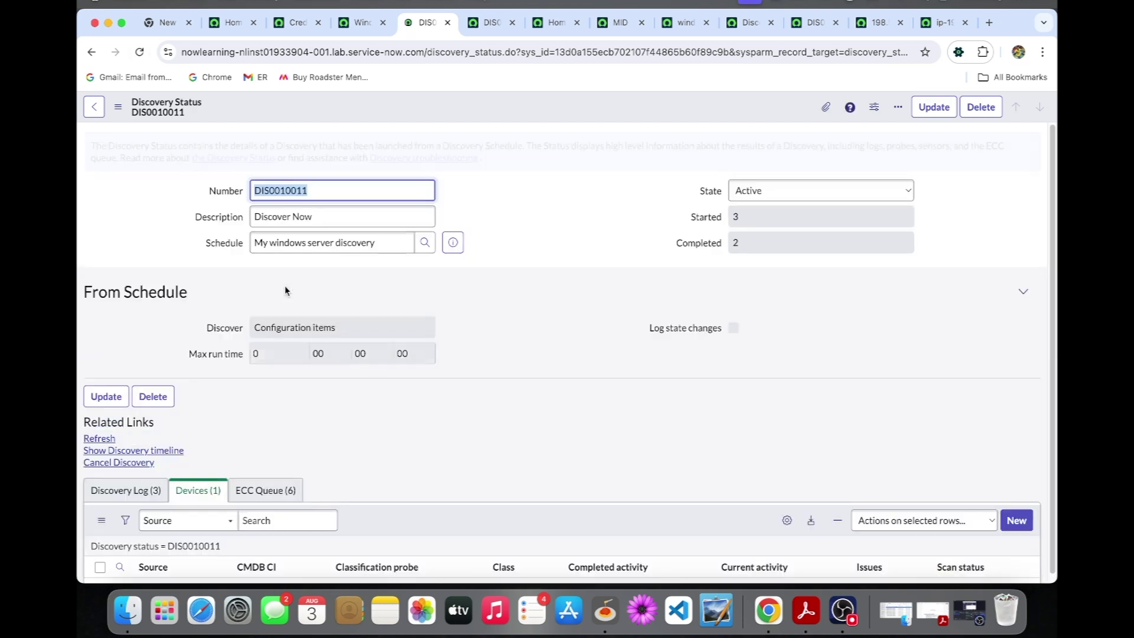
scroll(300, 385, down, 3)
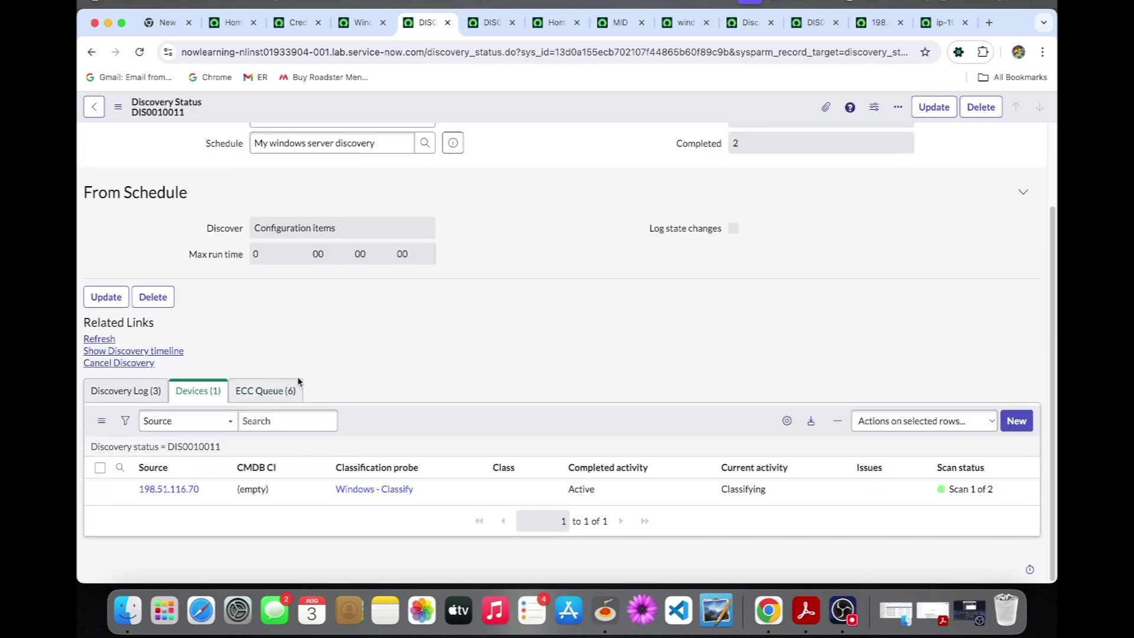
click(156, 388)
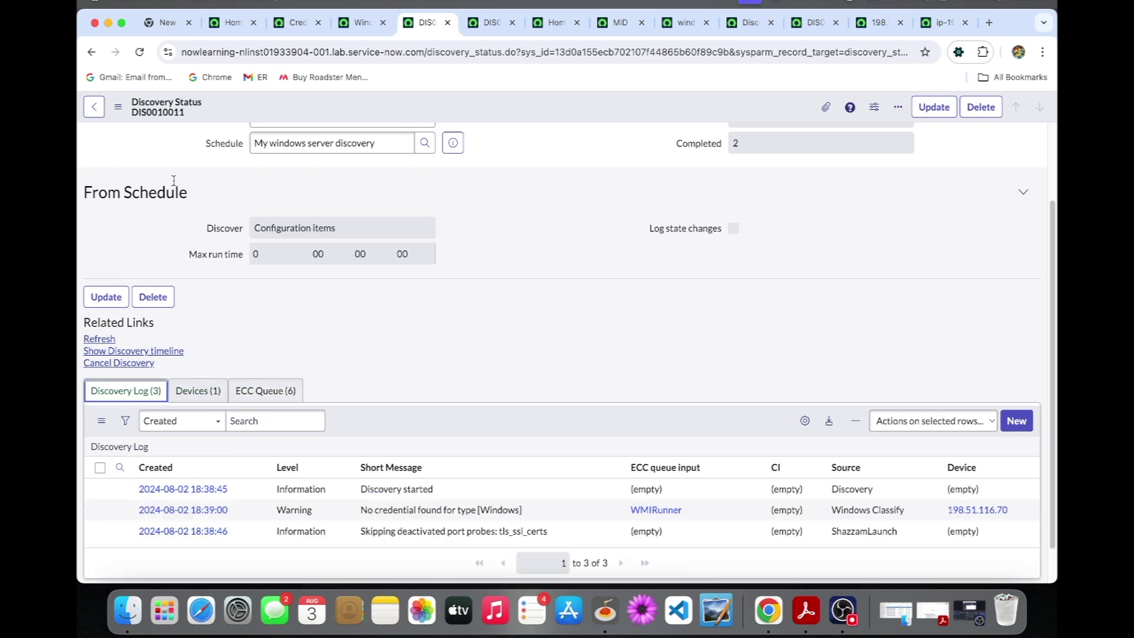
- Reload the discovery status to follow the run's state and reread its Discovery Log messages
click(140, 52)
scroll(226, 277, down, 5)
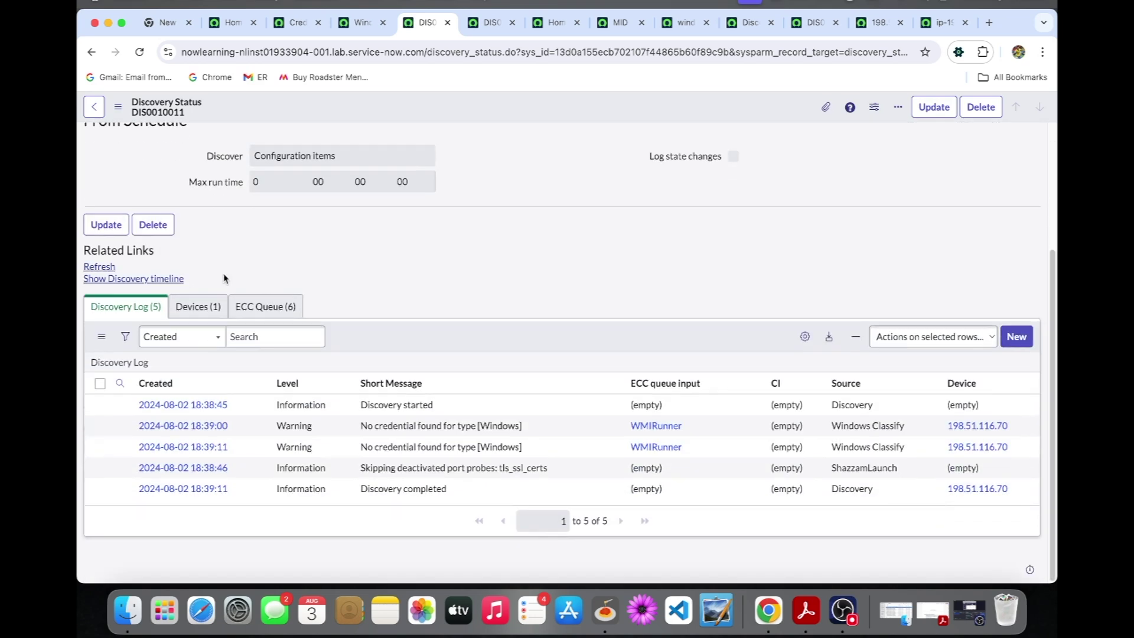
click(140, 52)
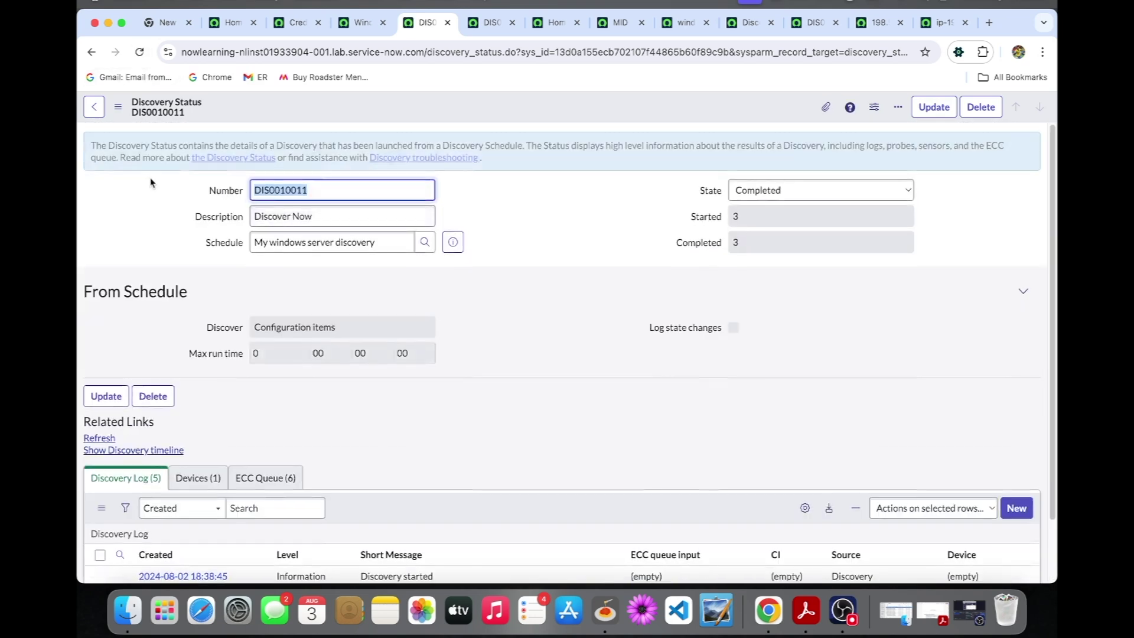
scroll(171, 295, down, 4)
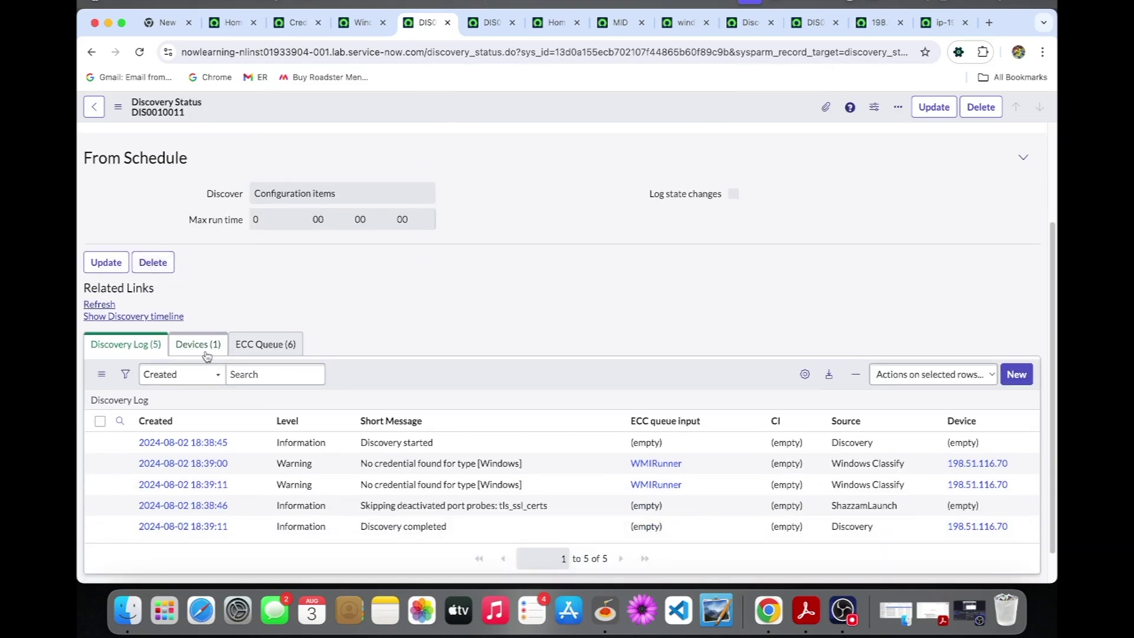
- Compare the scheduled run's device result with the Windows credential's Active setting and the Discovery Log warnings
click(201, 351)
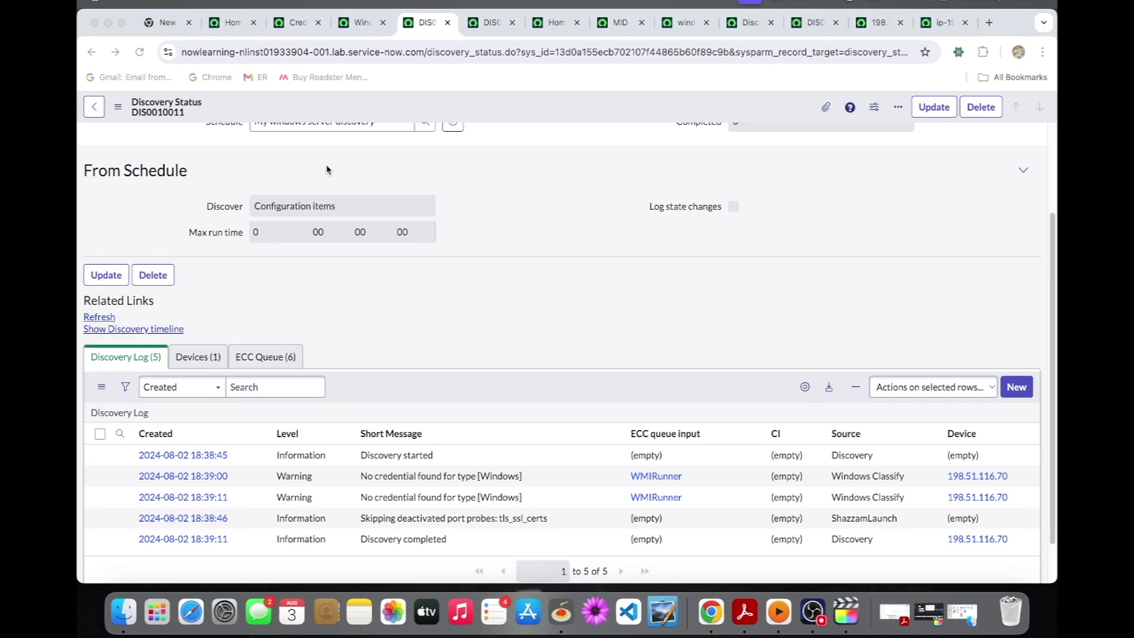
scroll(425, 200, up, 3)
scroll(603, 236, down, 3)
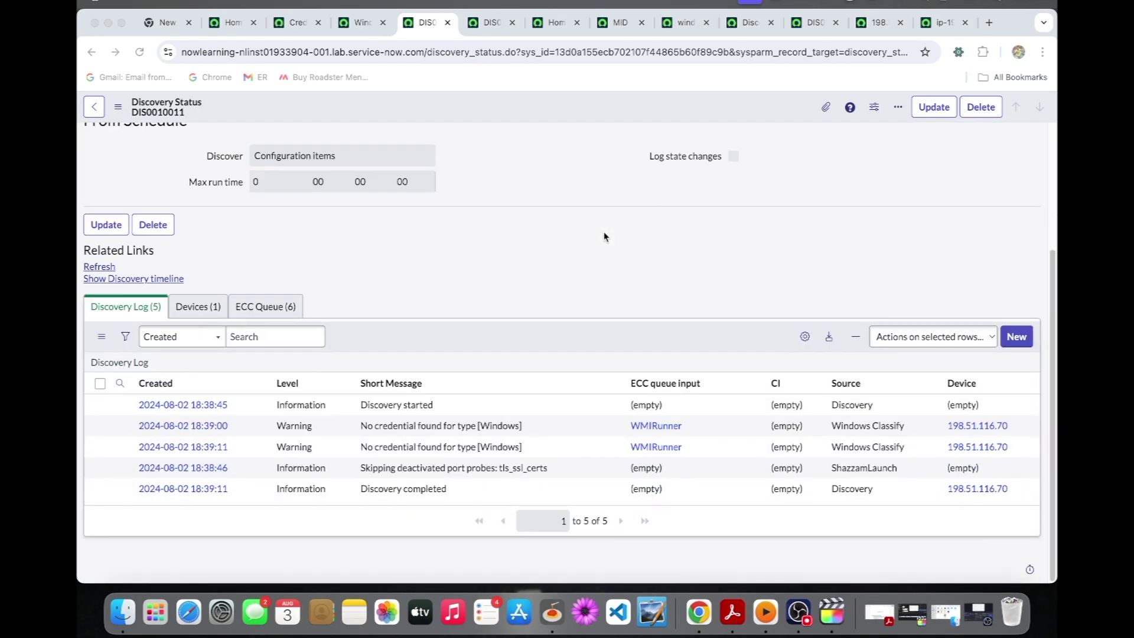
click(198, 306)
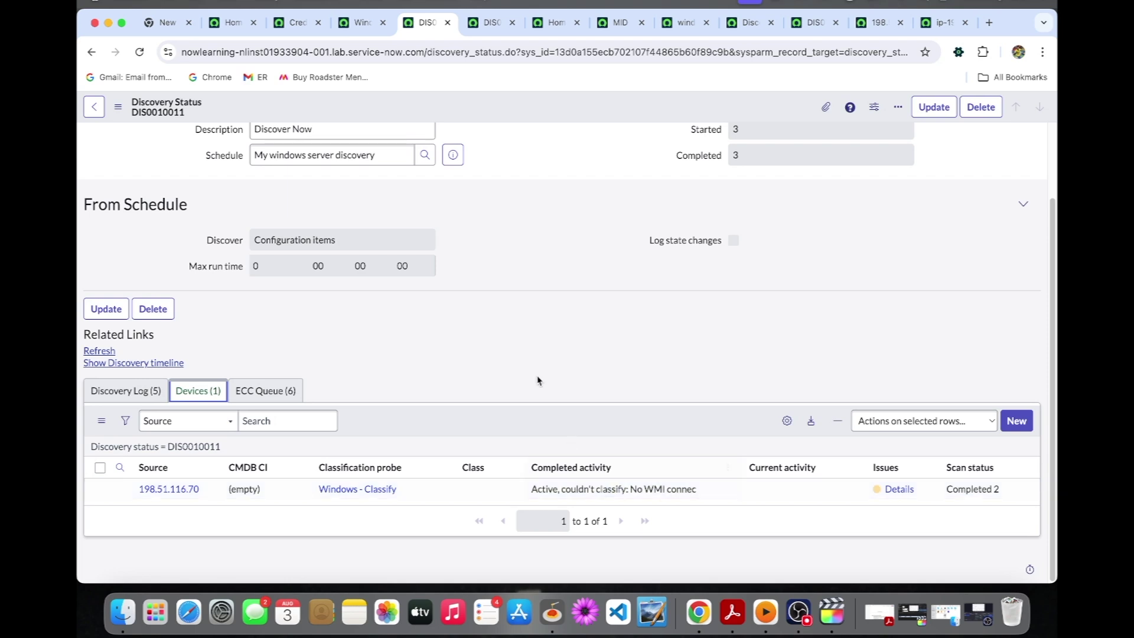
click(358, 30)
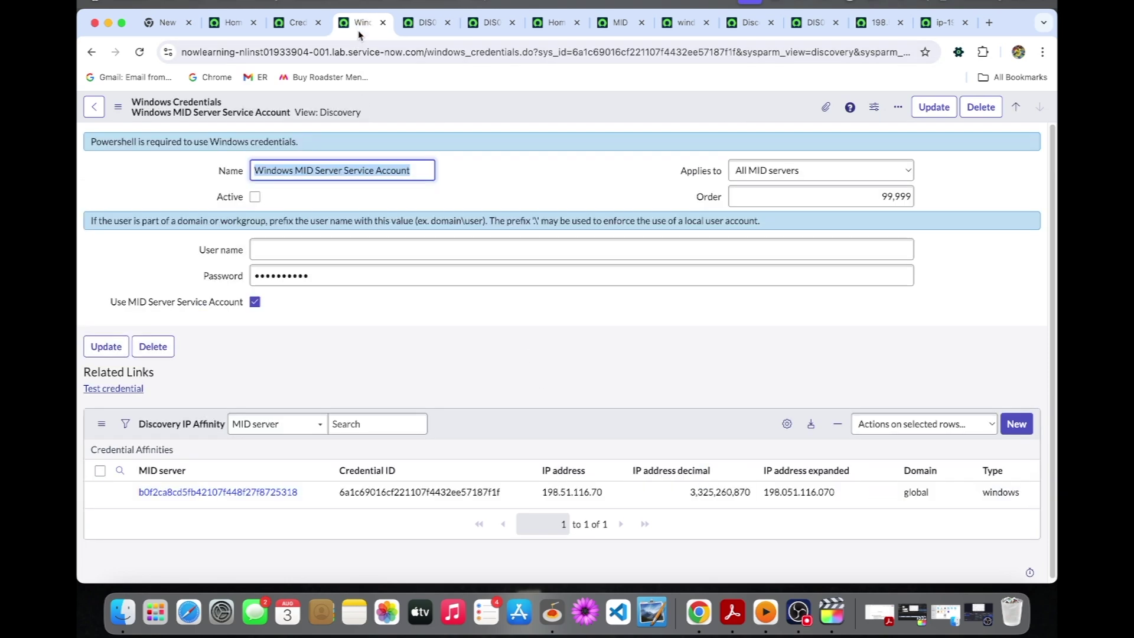
click(424, 23)
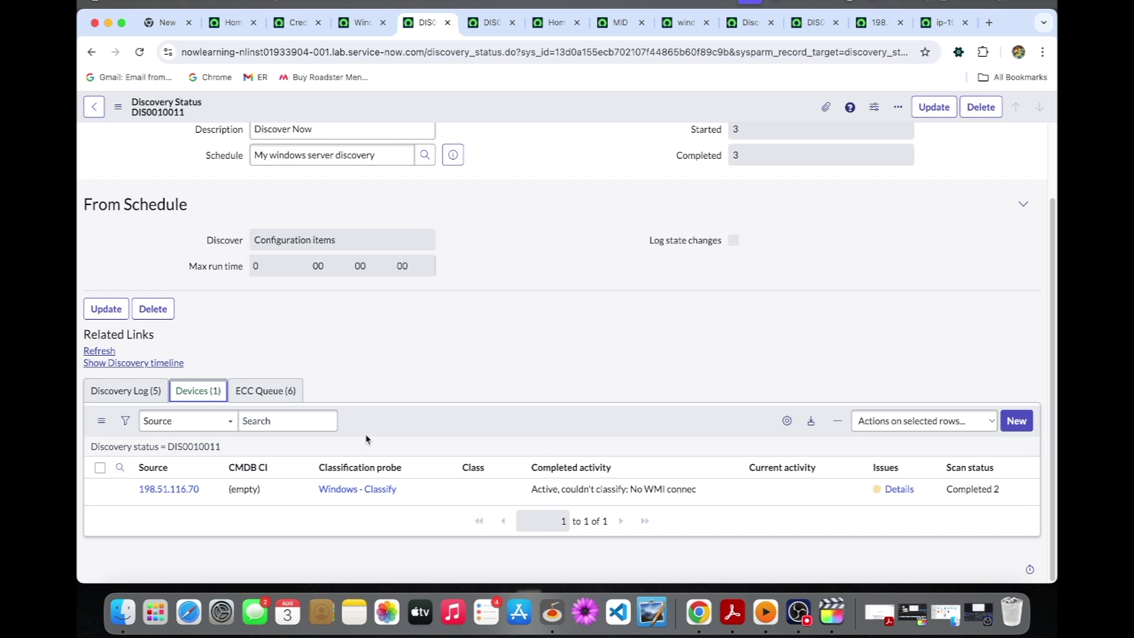
click(125, 391)
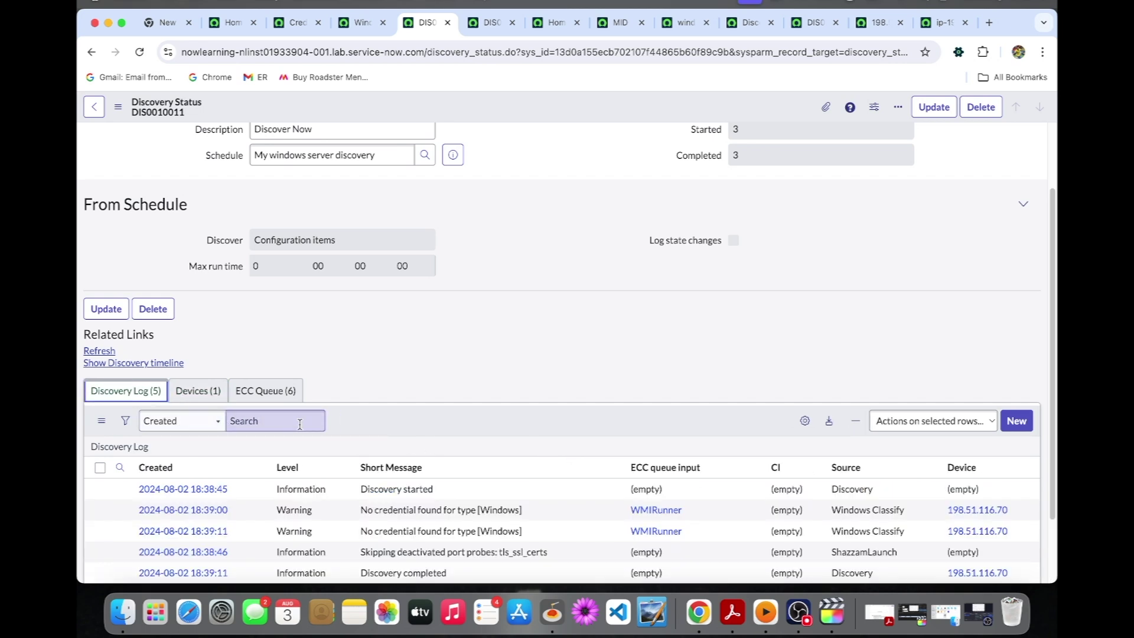
scroll(337, 446, down, 2)
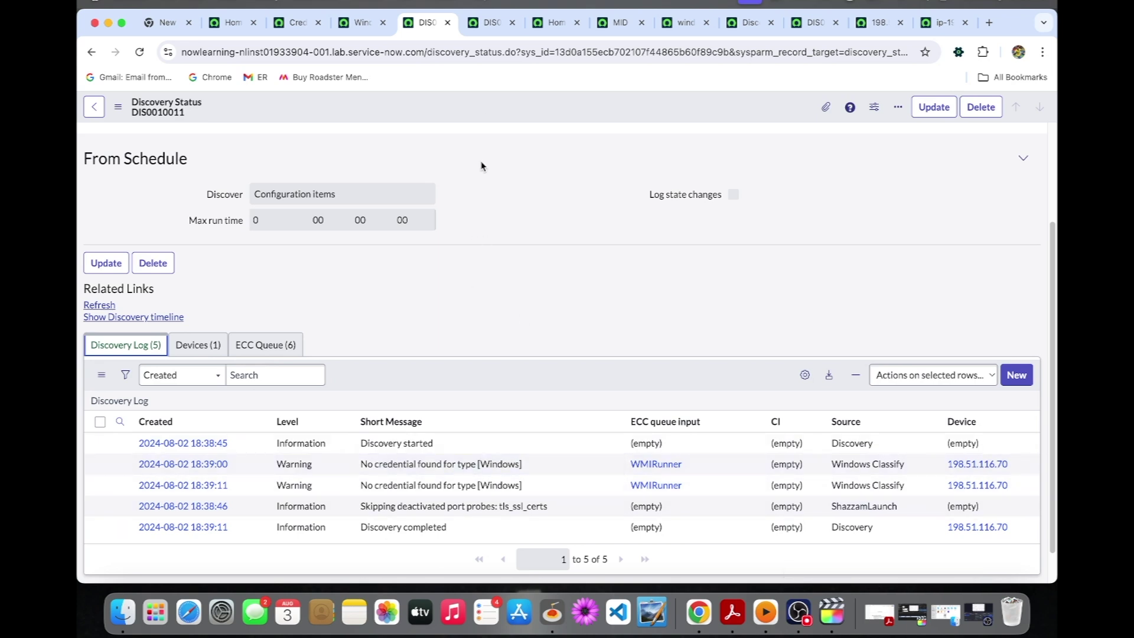
- Open the Windows authentication failed error under Credentials from Discovery Home's errors, dismiss the quick tip, and recheck the Windows credential record
click(555, 25)
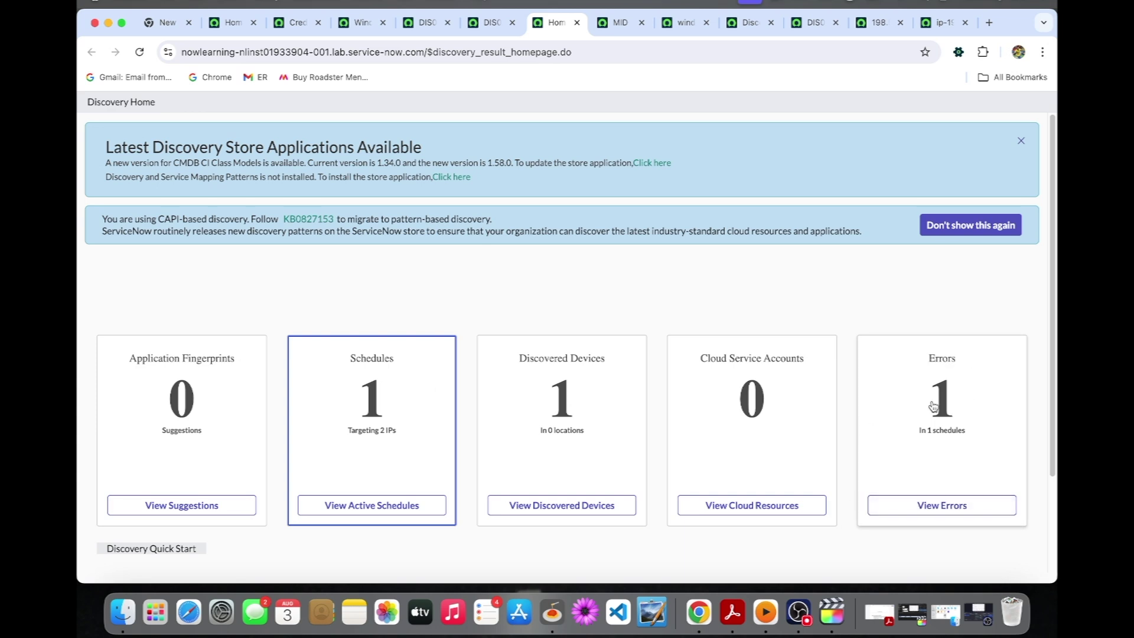
scroll(945, 455, down, 3)
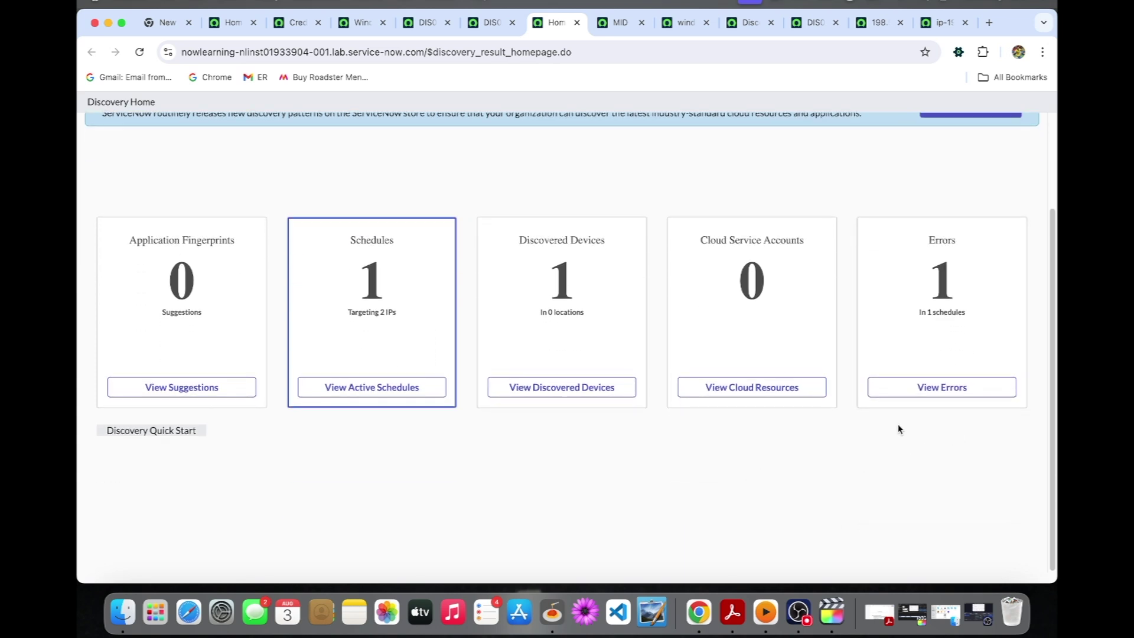
click(932, 397)
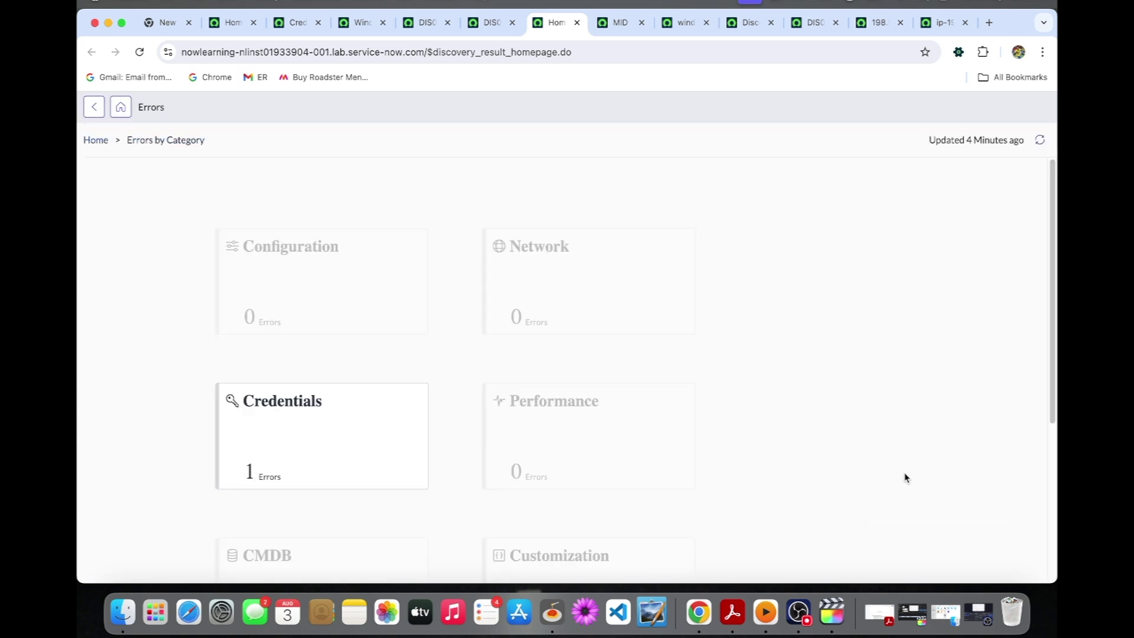
scroll(906, 477, down, 3)
click(395, 336)
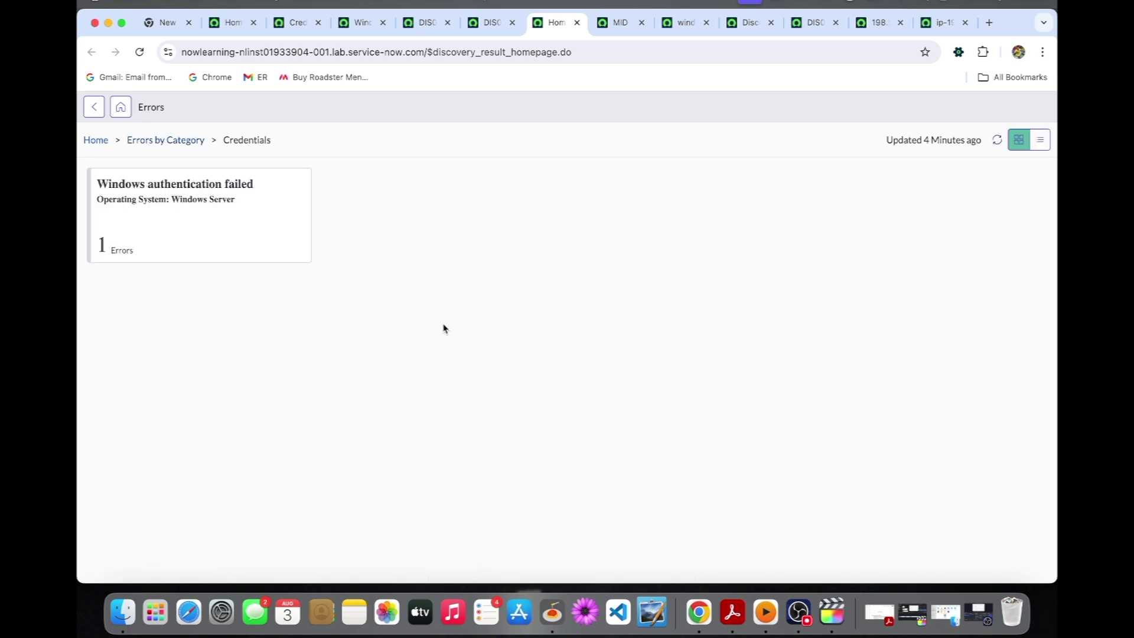
click(168, 200)
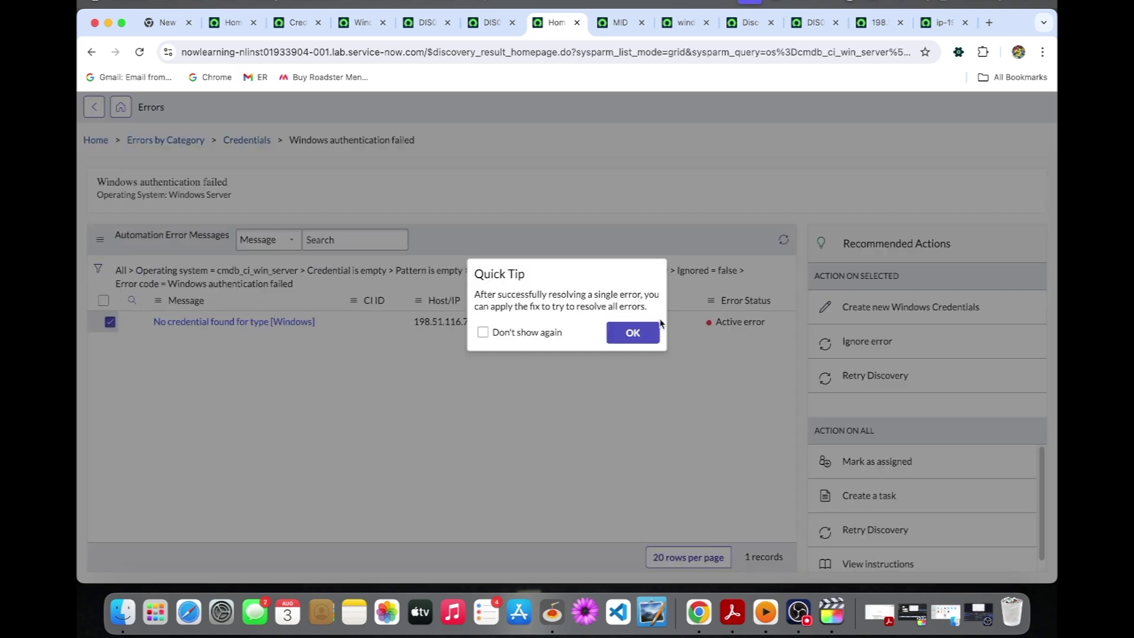
click(643, 335)
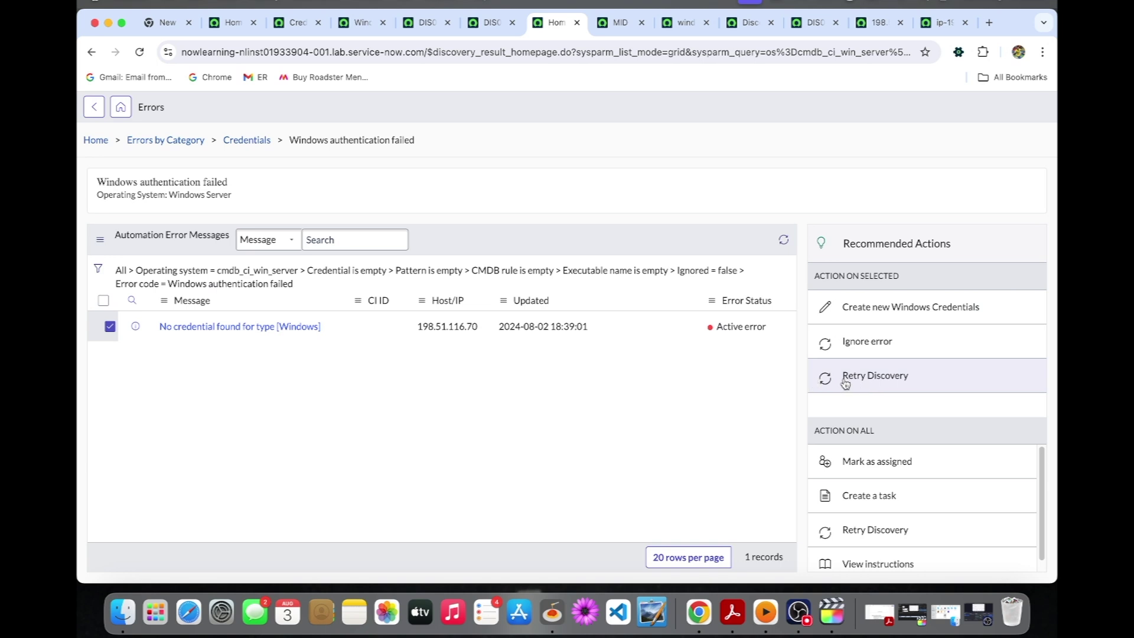
click(352, 26)
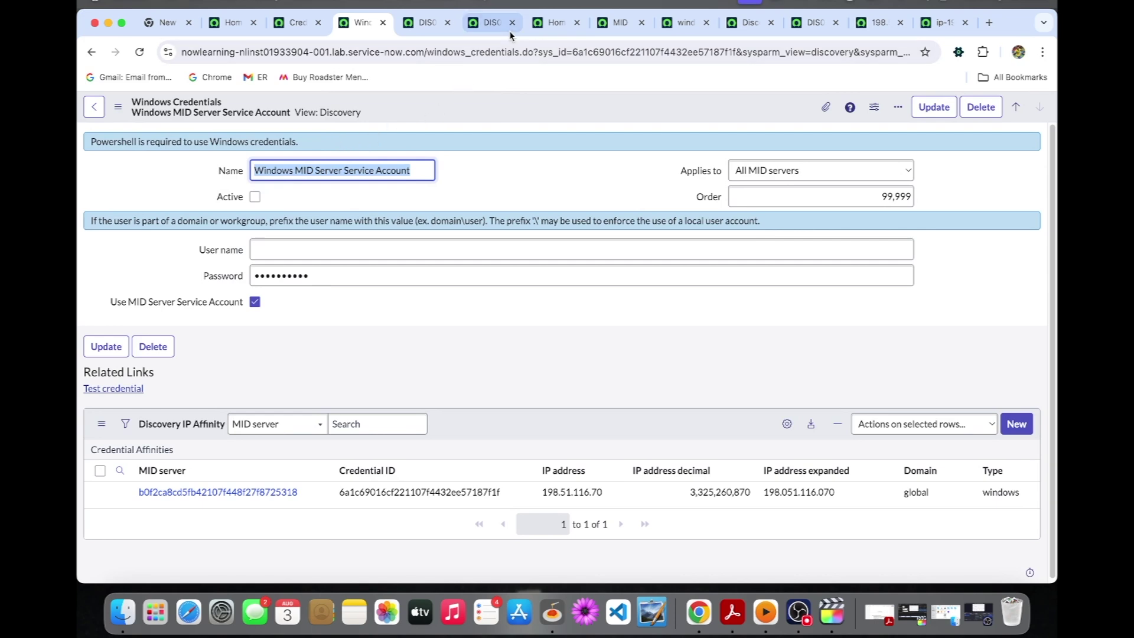
click(555, 24)
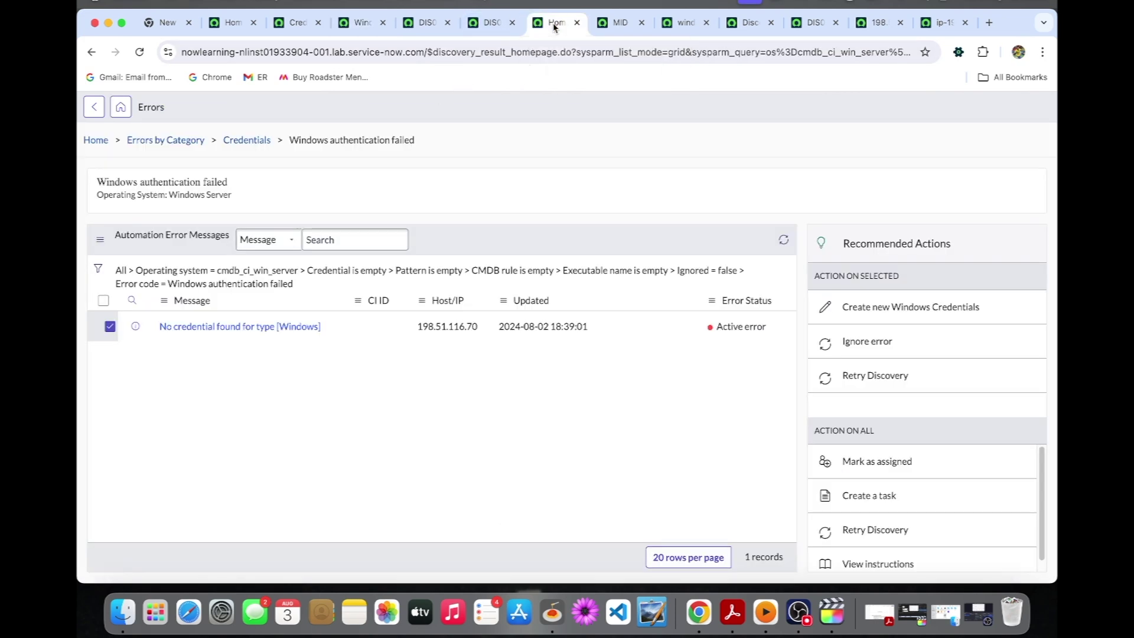